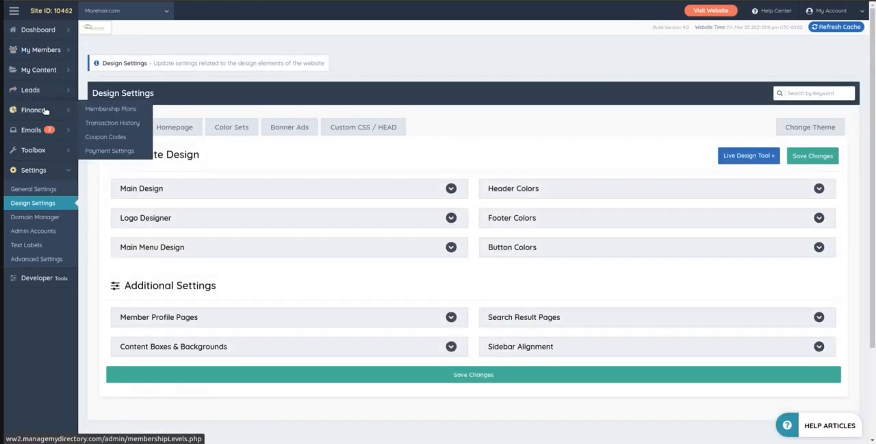
pyautogui.moveTo(49, 63)
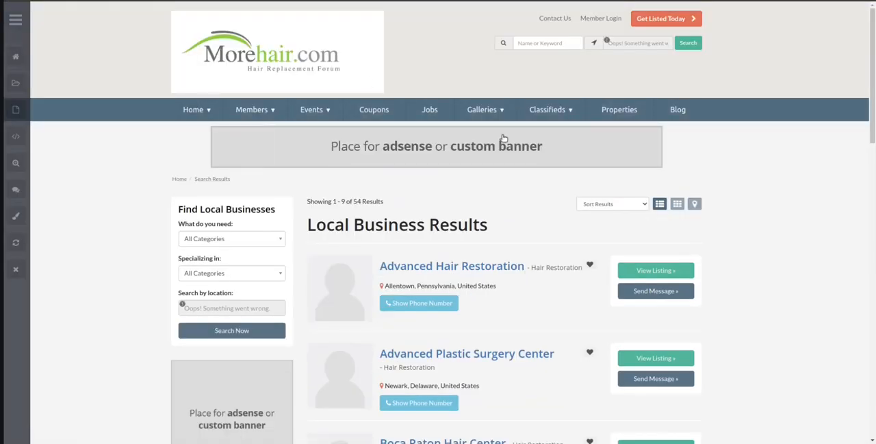
pyautogui.click(180, 179)
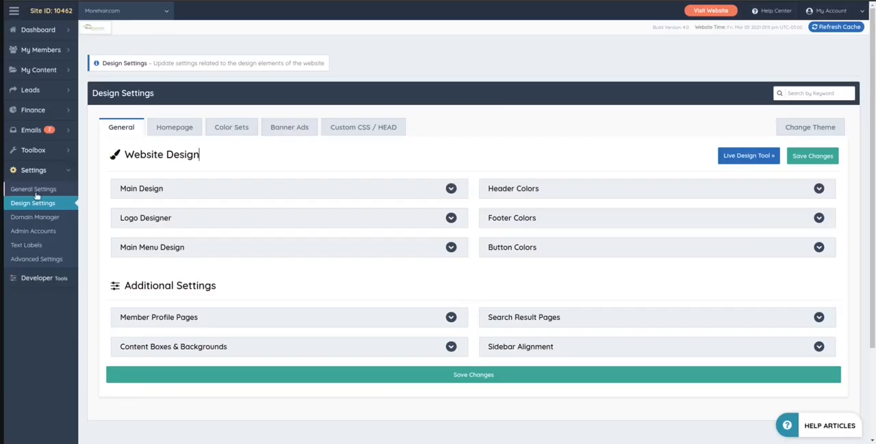
pyautogui.moveTo(124, 154); pyautogui.dragTo(228, 159)
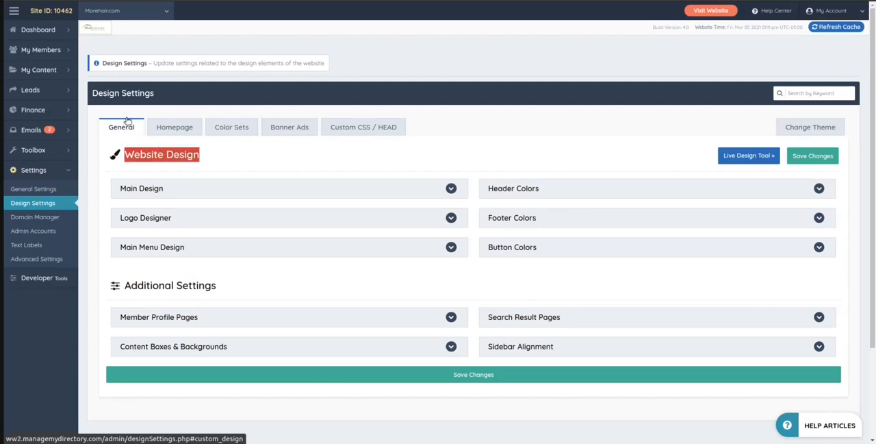
# Expand the Main Design section and look over its font, body width, map theme and website color options
pyautogui.click(145, 184)
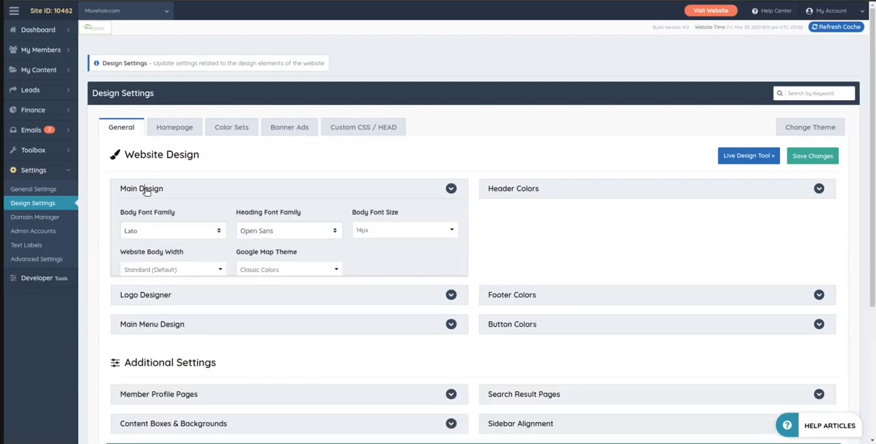
pyautogui.scroll(-2, 282, 195)
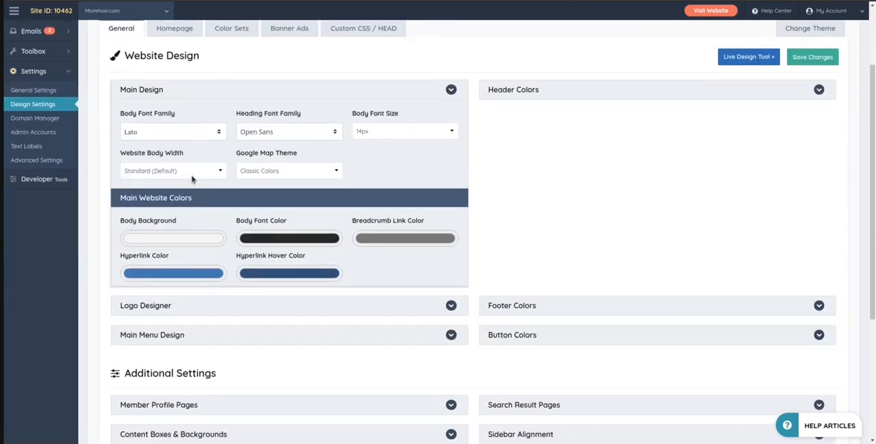
pyautogui.scroll(1, 589, 271)
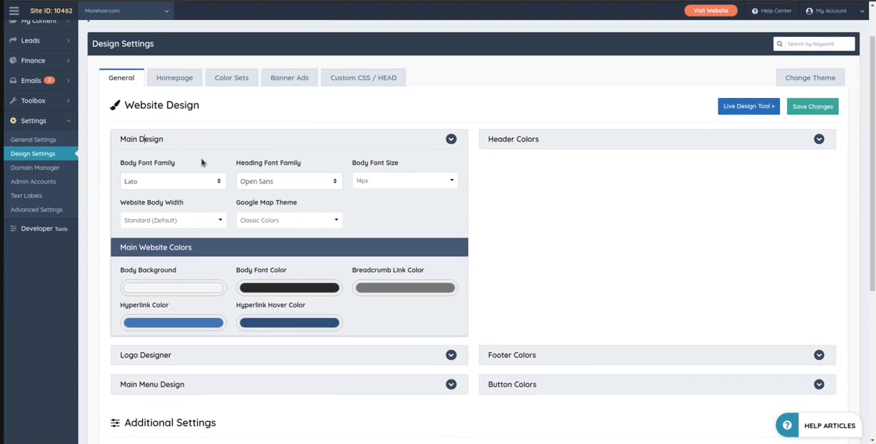
# Set the Body Font Size to 20px and save the design changes
pyautogui.click(365, 180)
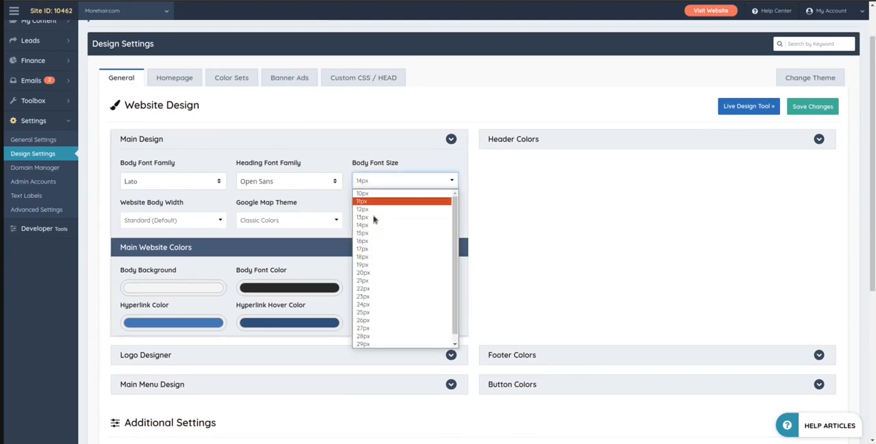
pyautogui.click(365, 272)
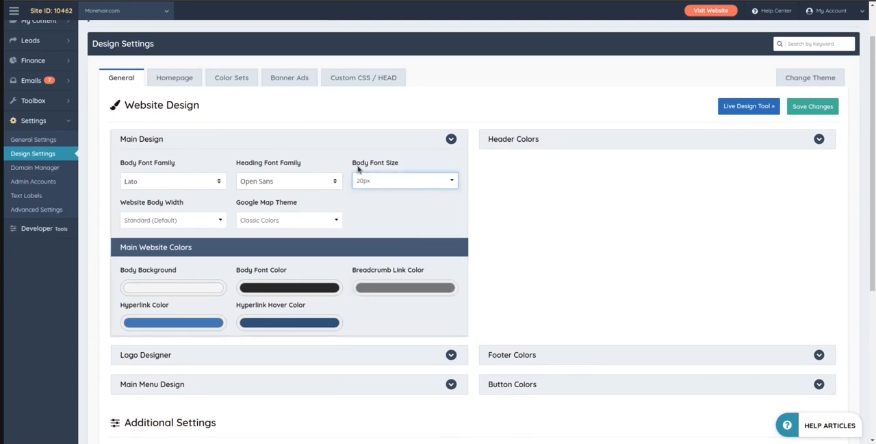
pyautogui.click(805, 109)
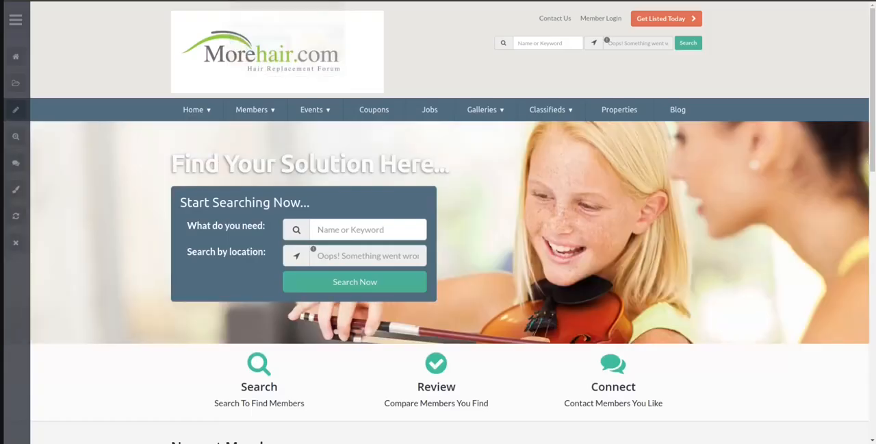
# Check the body text size on the website's home page, from Newest Members down to the About My New Website box
pyautogui.scroll(-5, 438, 219)
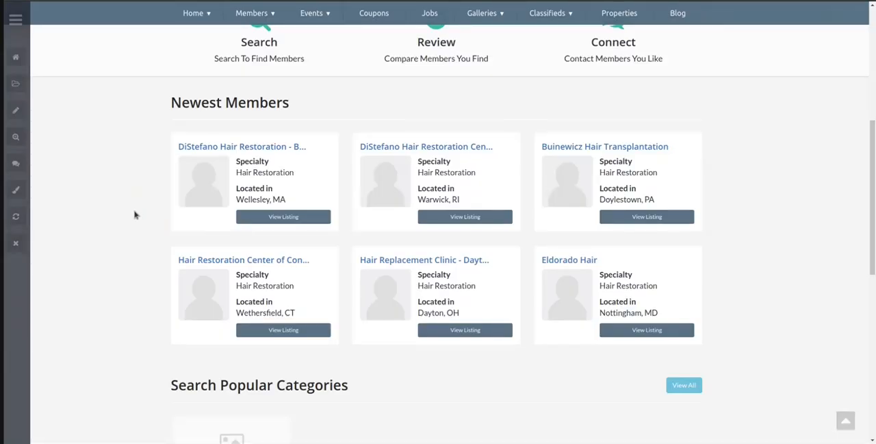
pyautogui.click(230, 145)
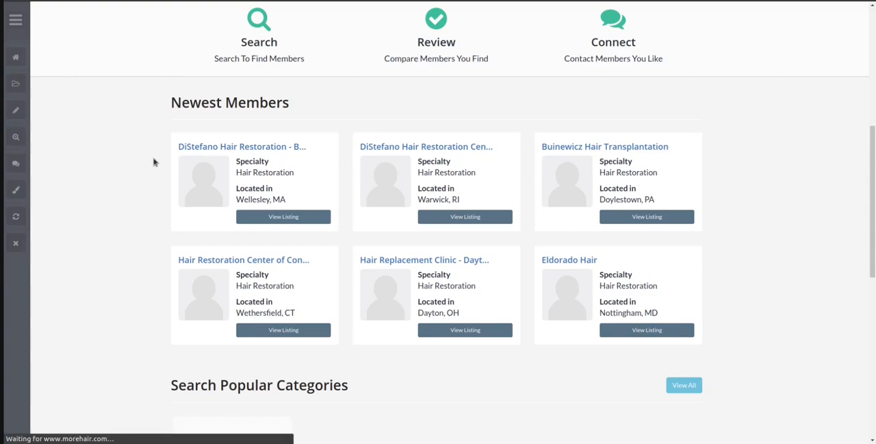
pyautogui.scroll(-5, 153, 161)
pyautogui.scroll(3, 153, 158)
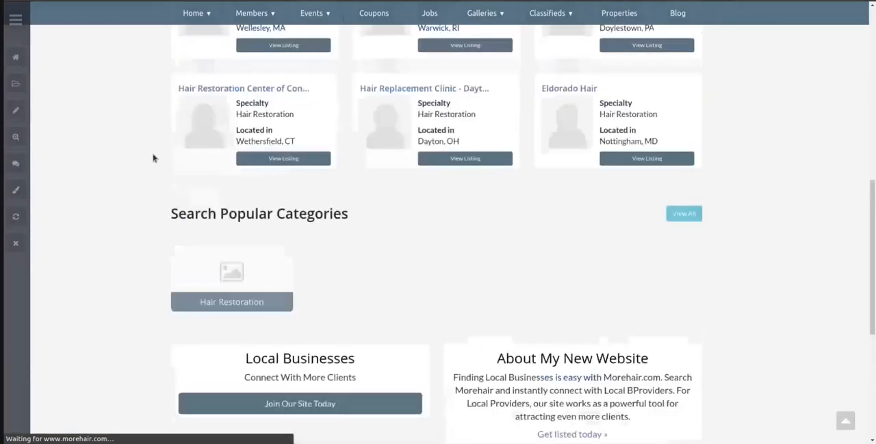
pyautogui.scroll(-2, 153, 158)
pyautogui.moveTo(505, 211); pyautogui.dragTo(658, 266)
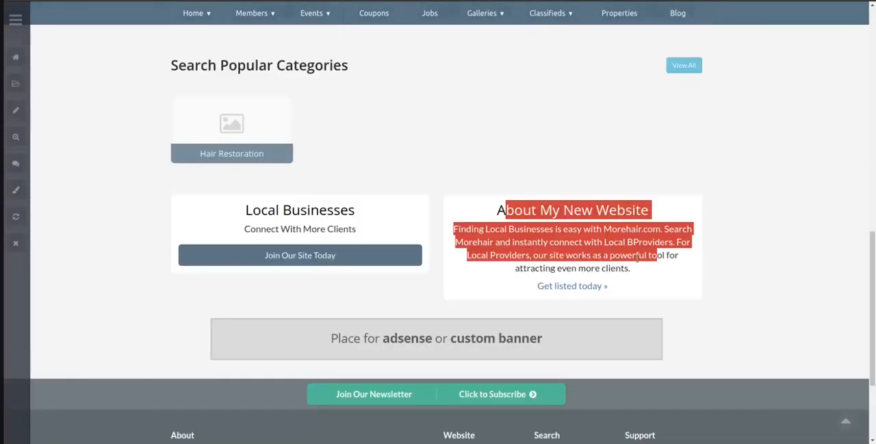
pyautogui.click(637, 256)
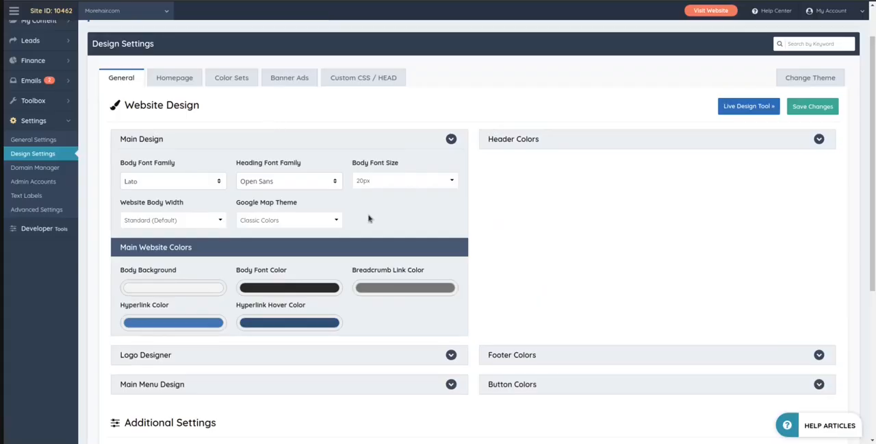
# Set the Body Font Size to 14px, keep Website Body Width at Standard (Default), and save the design changes
pyautogui.click(377, 181)
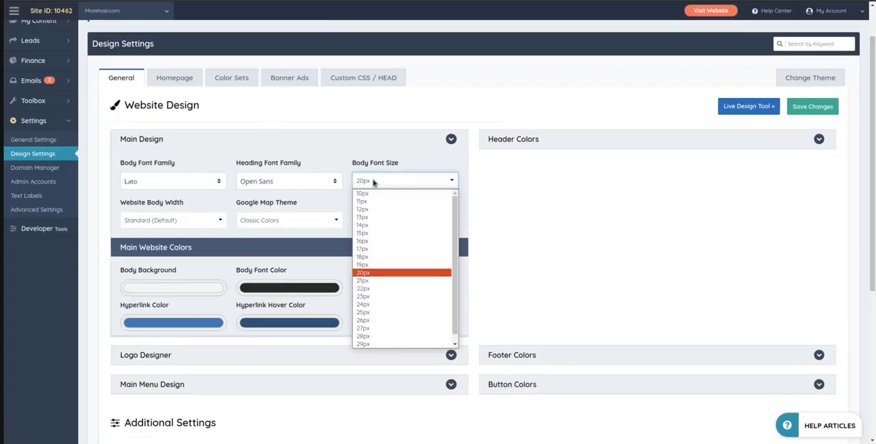
pyautogui.click(369, 227)
pyautogui.scroll(-1, 579, 230)
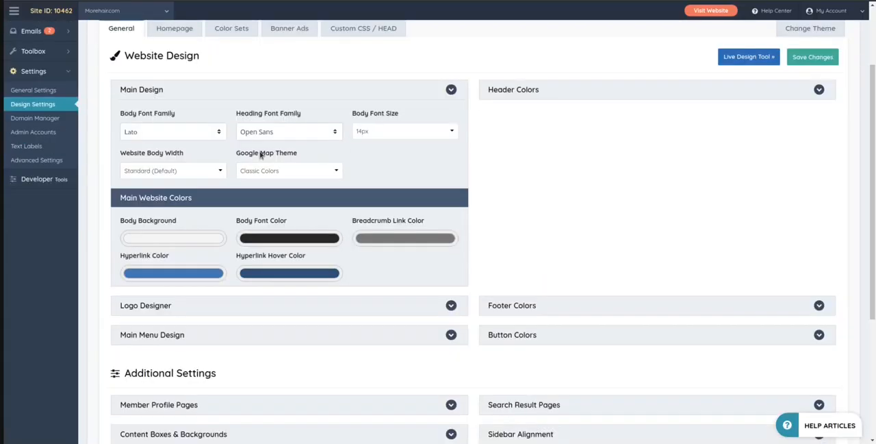
pyautogui.click(158, 172)
pyautogui.click(152, 183)
pyautogui.scroll(2, 636, 185)
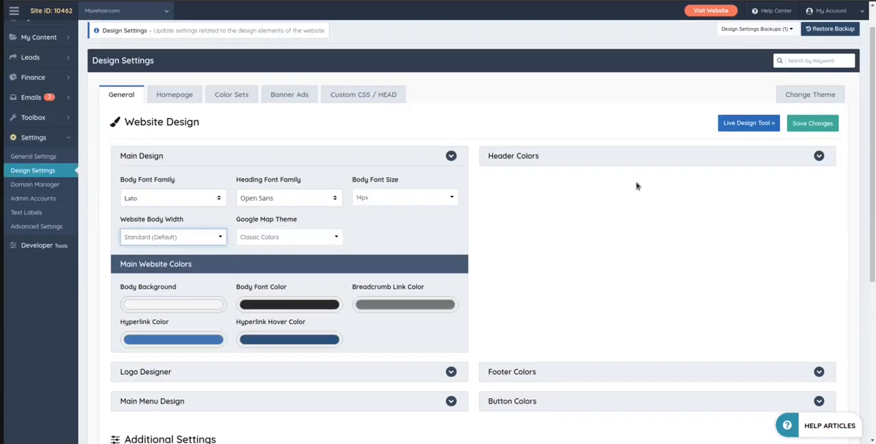
pyautogui.click(821, 156)
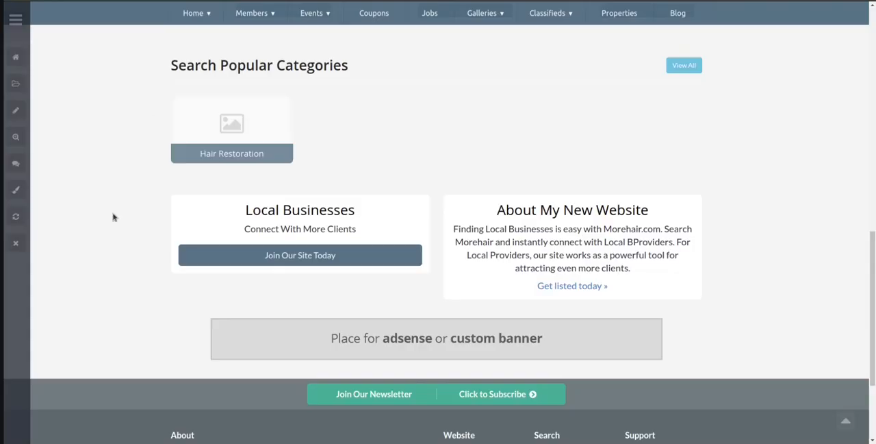
# Examine the current body width on the website's home, Coupons and Classifieds pages
pyautogui.scroll(10, 113, 214)
pyautogui.scroll(-5, 130, 205)
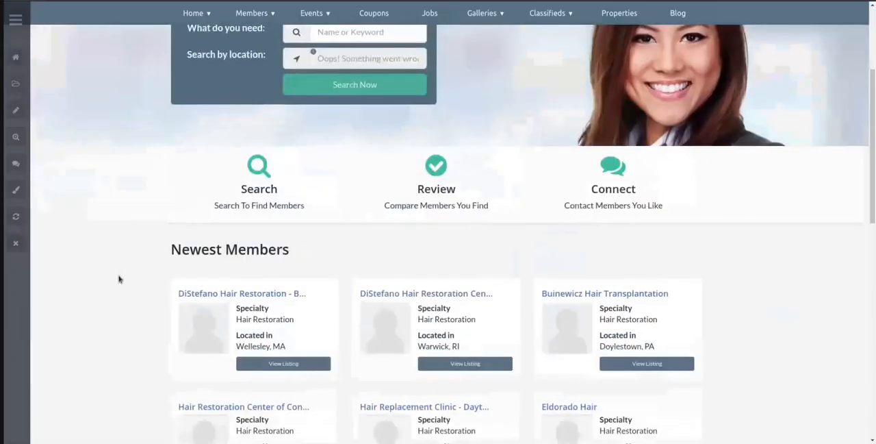
pyautogui.scroll(1, 795, 157)
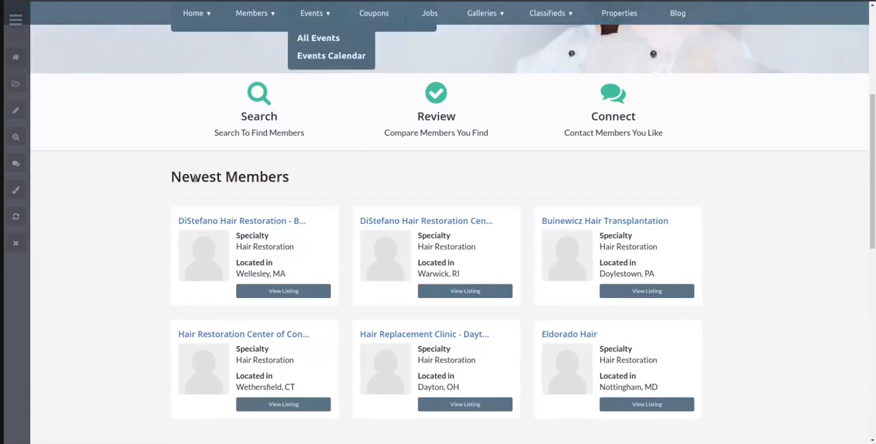
pyautogui.scroll(4, 195, 178)
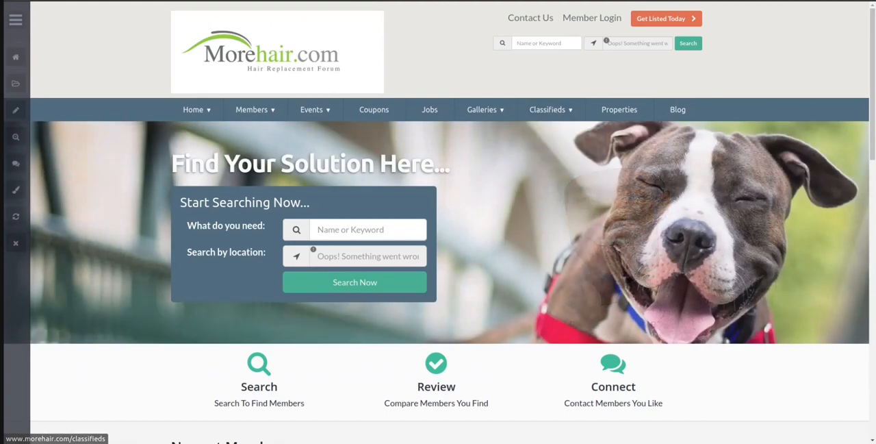
pyautogui.click(395, 1)
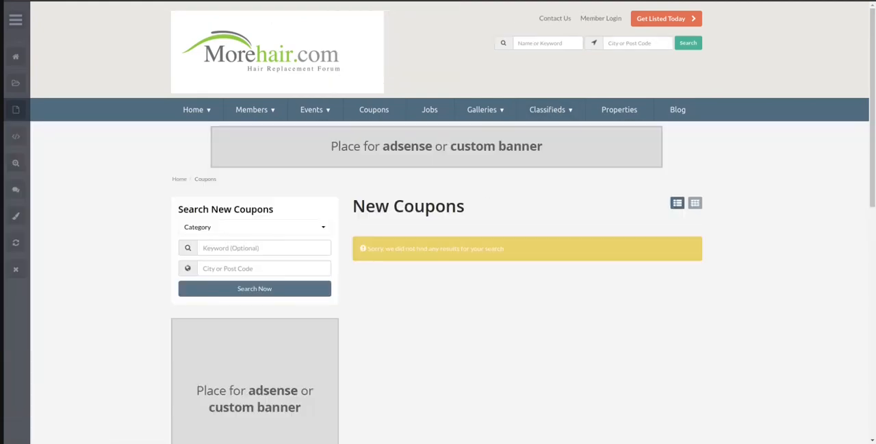
pyautogui.click(441, 1)
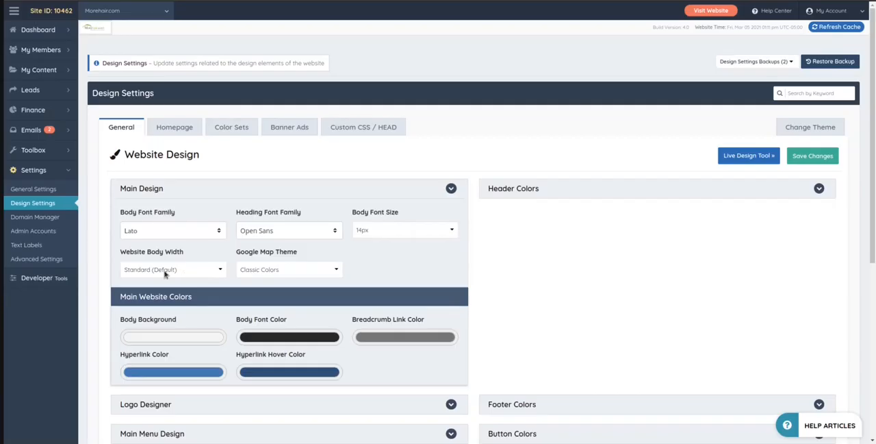
# Set the Website Body Width to Extra Wide and save the design changes
pyautogui.click(166, 272)
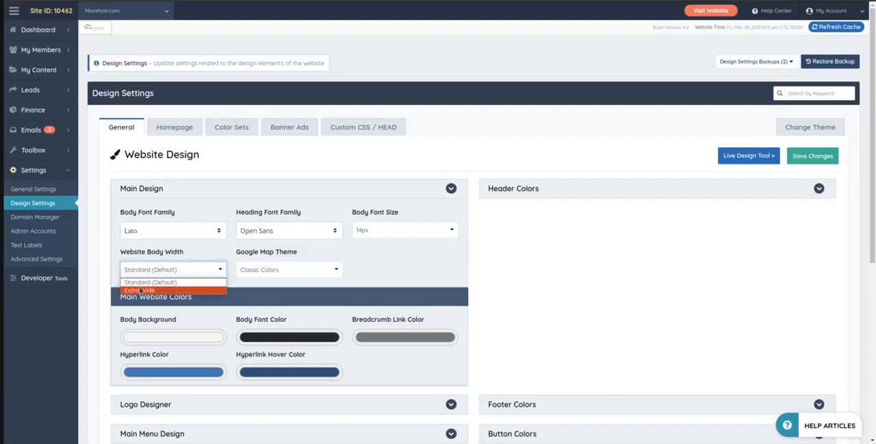
pyautogui.click(141, 291)
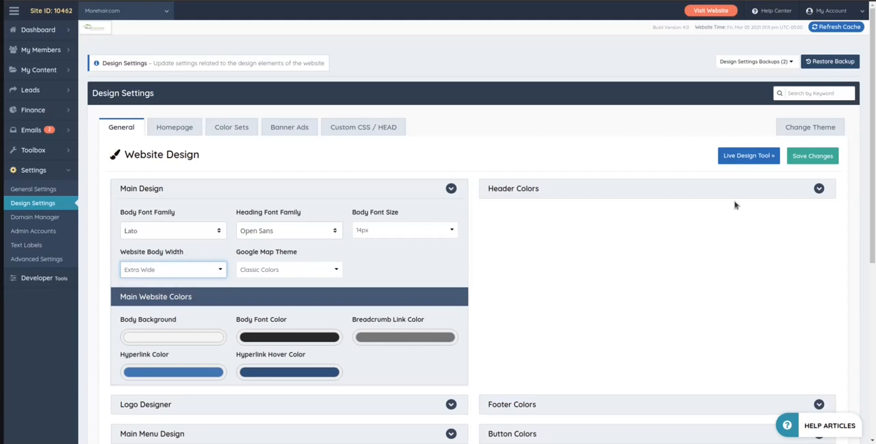
pyautogui.click(796, 154)
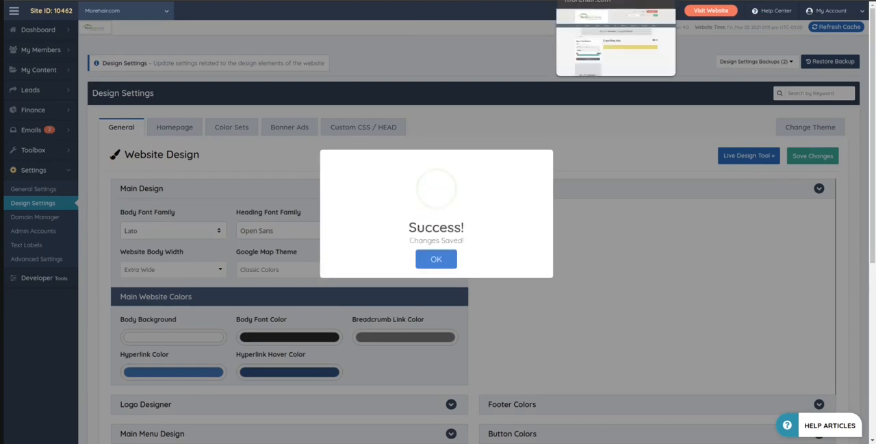
# Reload the open Classifieds, Job Listings, Coupons and home pages to check the Extra Wide layout
pyautogui.click(596, 1)
pyautogui.press('F5')
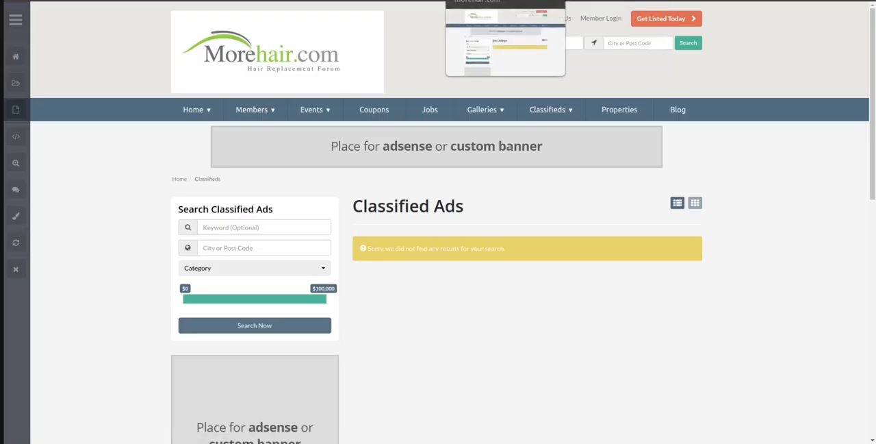
pyautogui.click(506, 1)
pyautogui.press('F5')
pyautogui.click(416, 0)
pyautogui.press('F5')
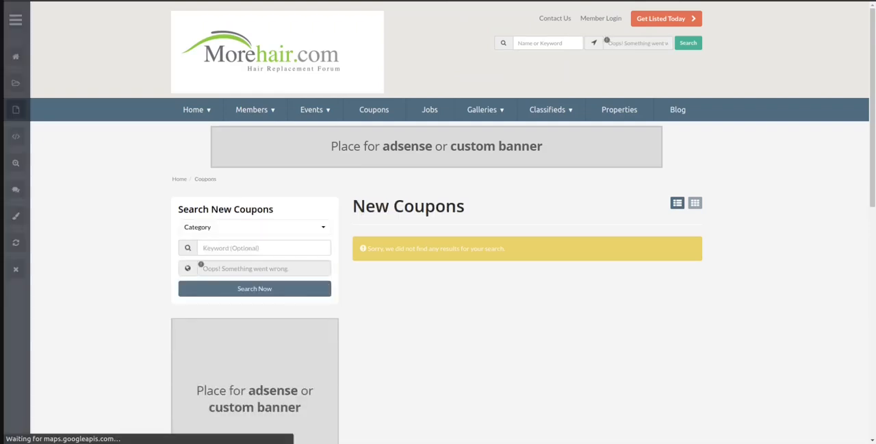
pyautogui.click(326, 1)
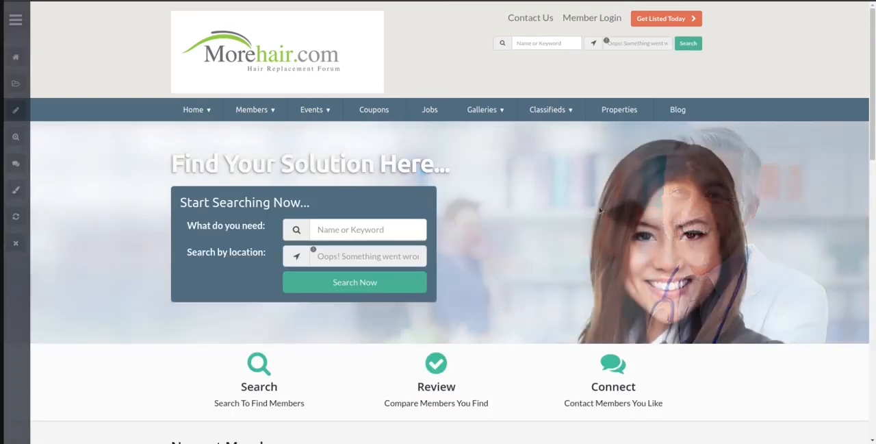
pyautogui.press('F5')
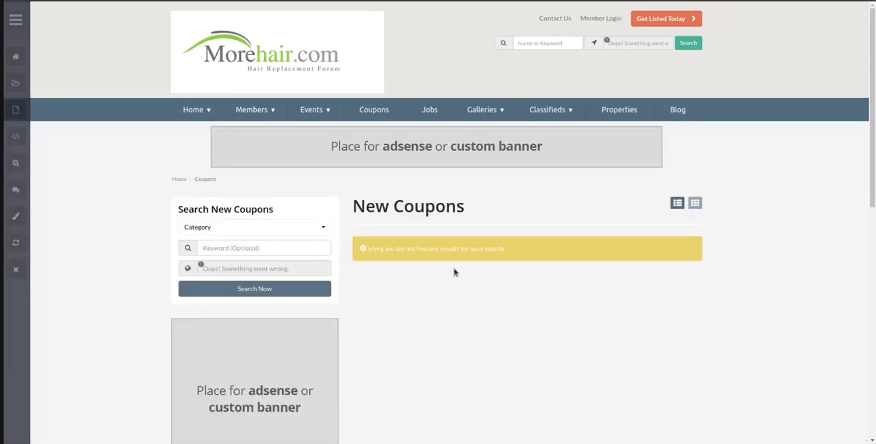
# Reload the Coupons, Job Listings and Classifieds pages again and compare their width with the Website Body Width setting
pyautogui.press('F5')
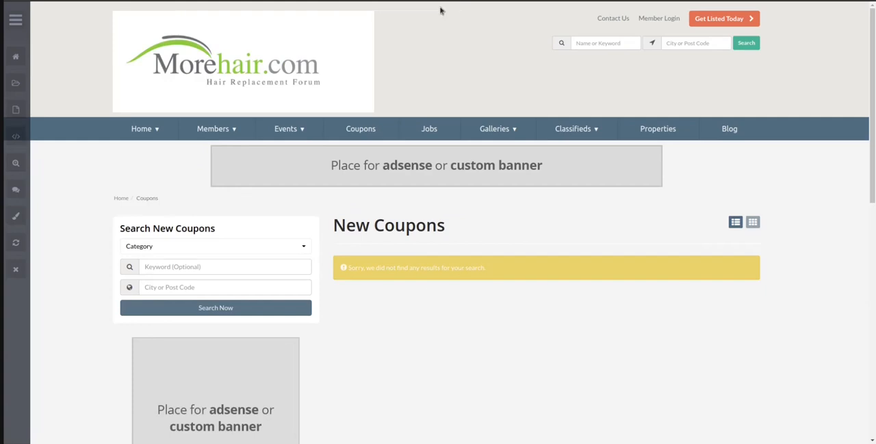
pyautogui.hotkey('ctrl', 'Tab')
pyautogui.press('F5')
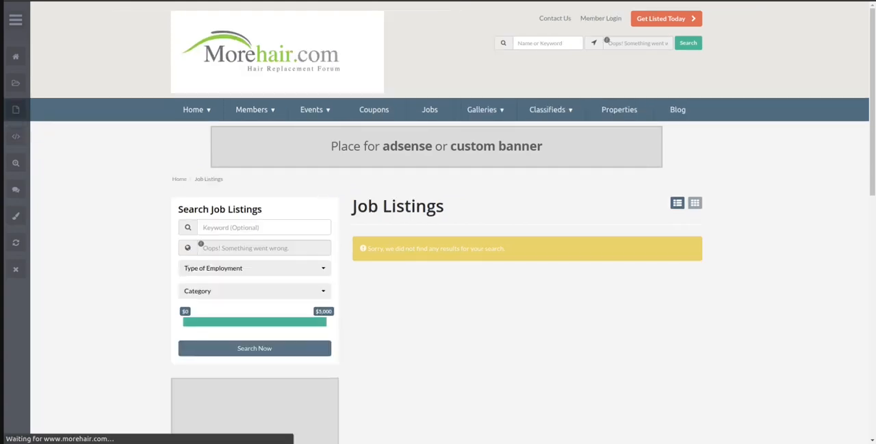
pyautogui.hotkey('ctrl', 'Tab')
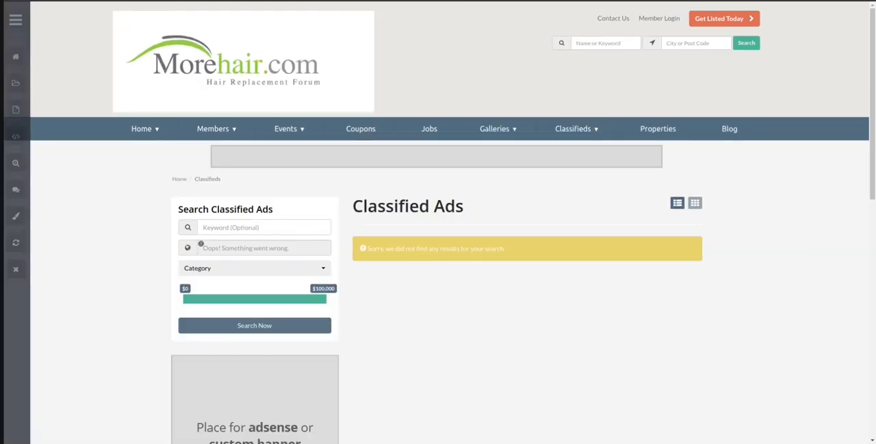
pyautogui.press('F5')
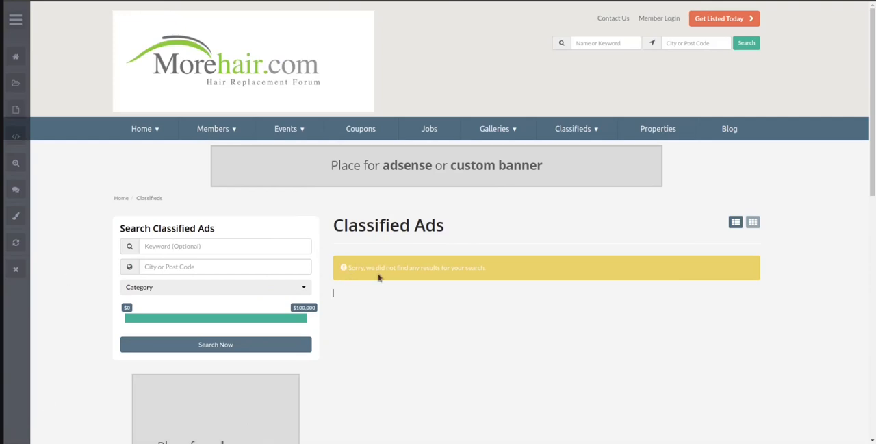
pyautogui.hotkey('ctrl', 'Tab')
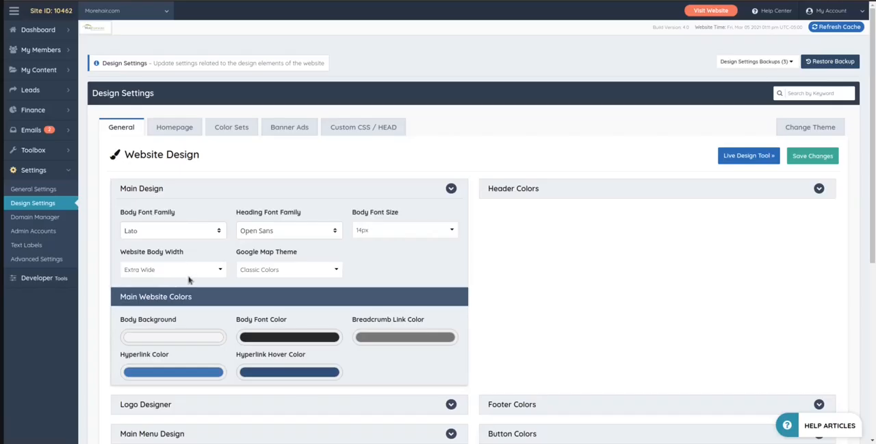
pyautogui.hotkey('ctrl', 'Tab')
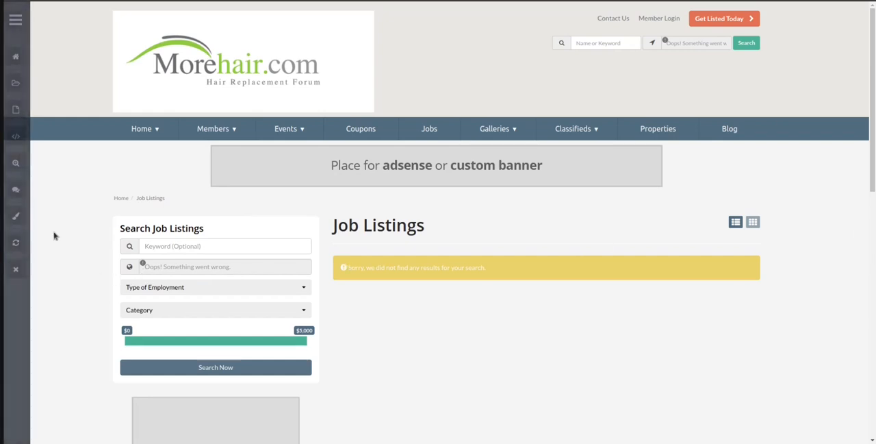
# Compare the Job Listings and home page layouts with the Extra Wide body width in the design settings
pyautogui.hotkey('ctrl', 'Tab')
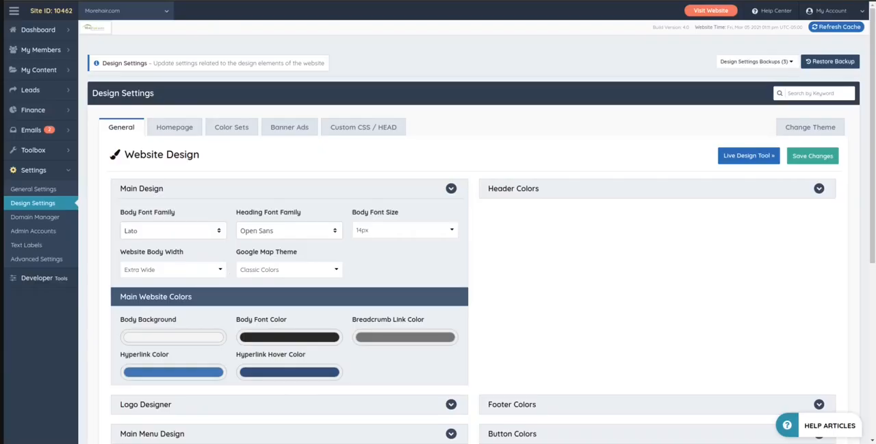
pyautogui.hotkey('ctrl', 'Tab')
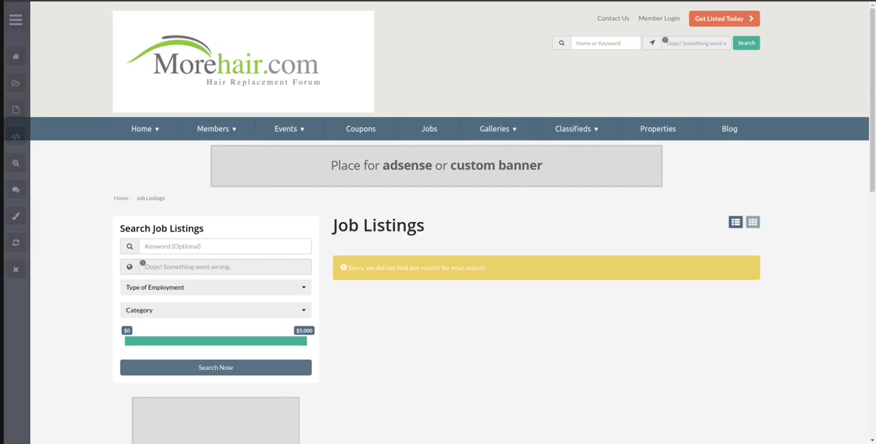
pyautogui.hotkey('ctrl', 'Tab')
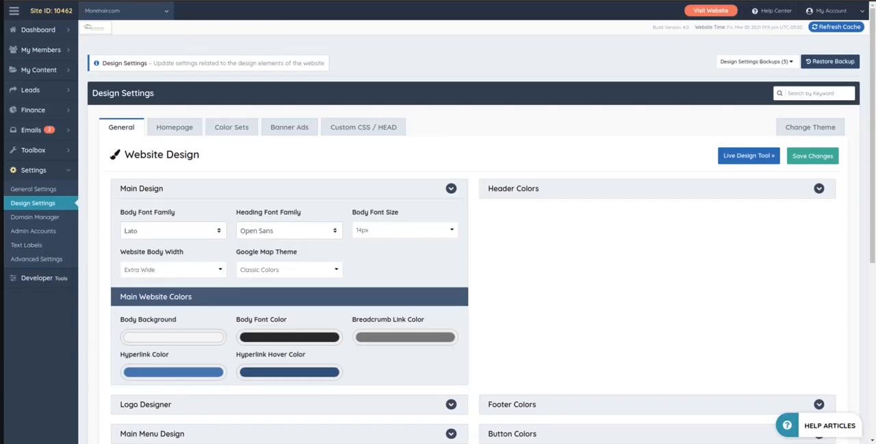
pyautogui.hotkey('ctrl', 'Tab')
pyautogui.hotkey('ctrl', 'Tab')
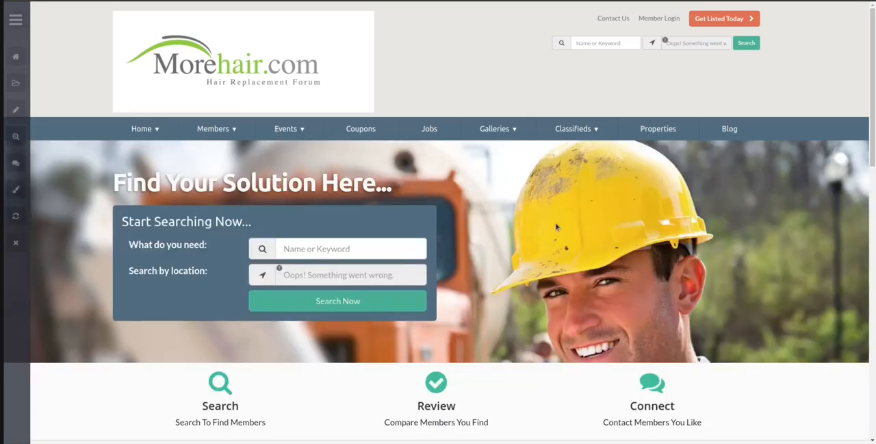
pyautogui.scroll(-3, 573, 229)
pyautogui.scroll(3, 573, 232)
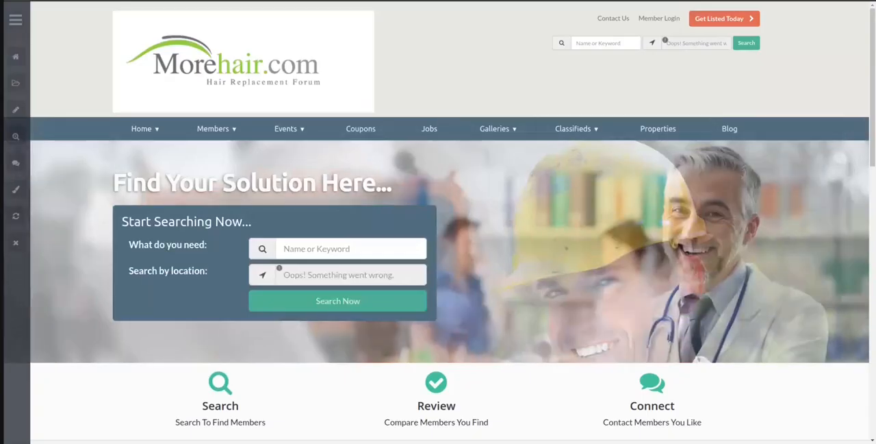
# Set the Website Body Width to Standard (Default) and save the design changes
pyautogui.hotkey('ctrl', 'Tab')
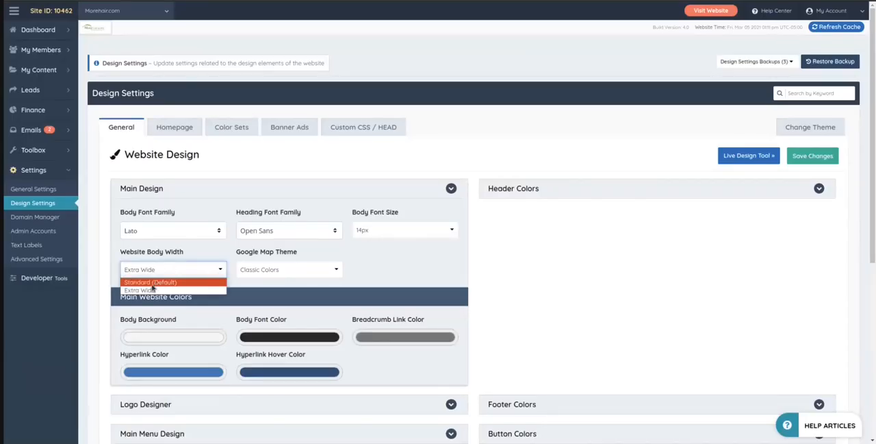
pyautogui.click(797, 155)
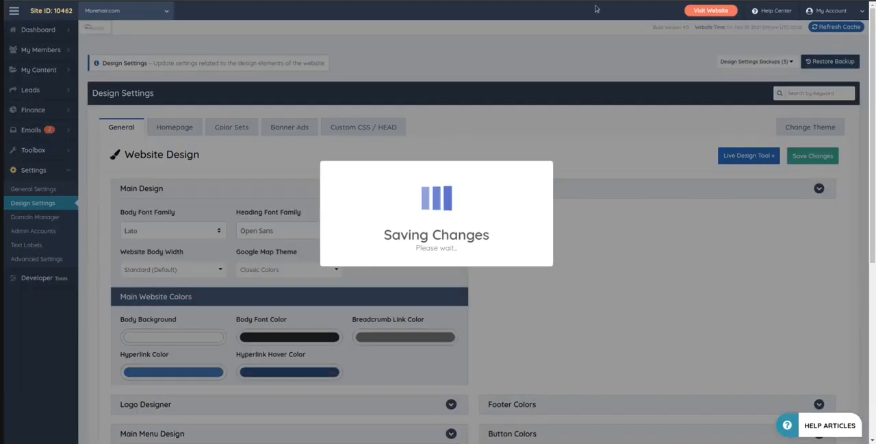
pyautogui.hotkey('ctrl', 'Tab')
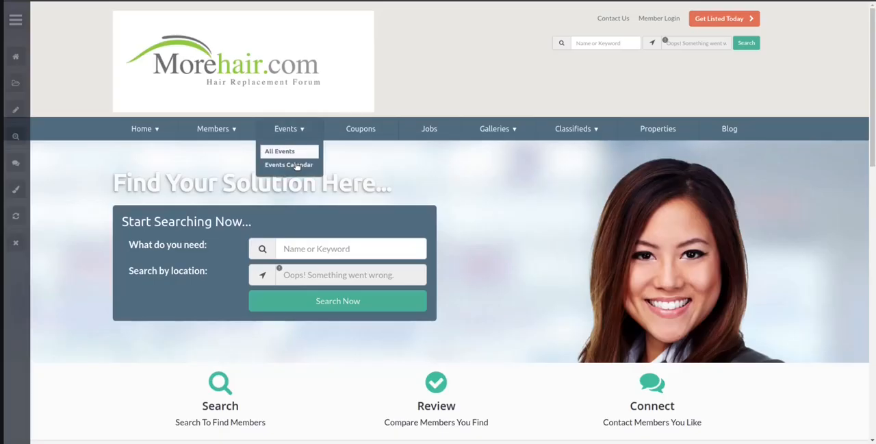
pyautogui.hotkey('ctrl', 'Tab')
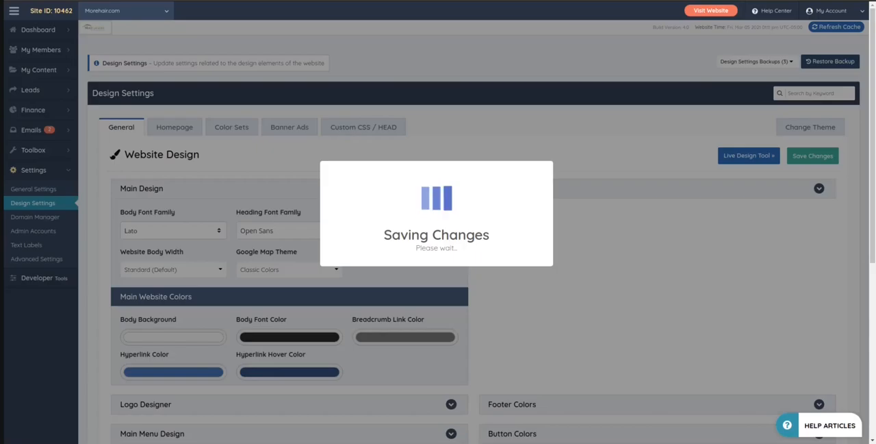
# Reload the Job Listings and Classifieds pages to check the Standard body width layout
pyautogui.hotkey('ctrl', 'Tab')
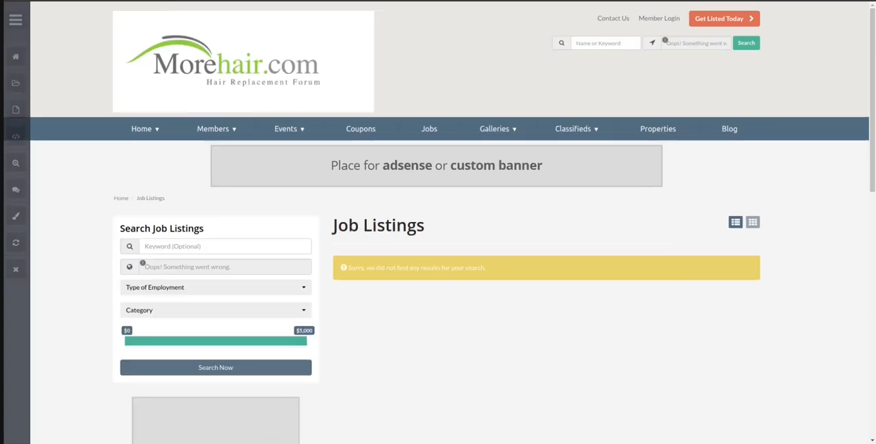
pyautogui.press('F5')
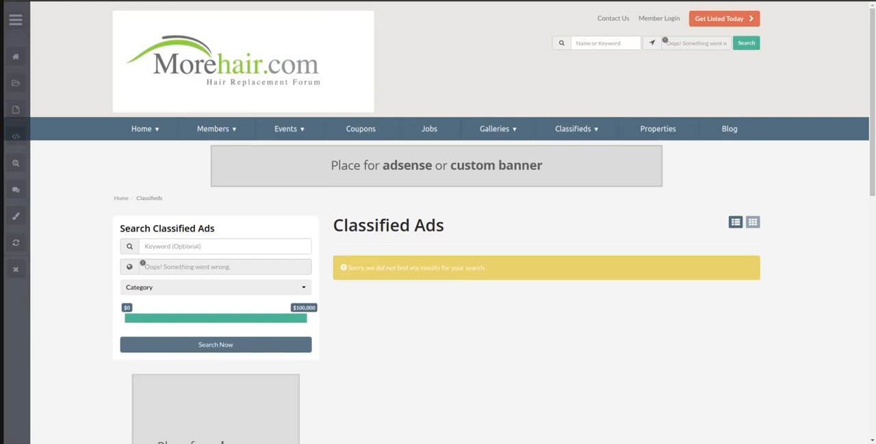
pyautogui.press('F5')
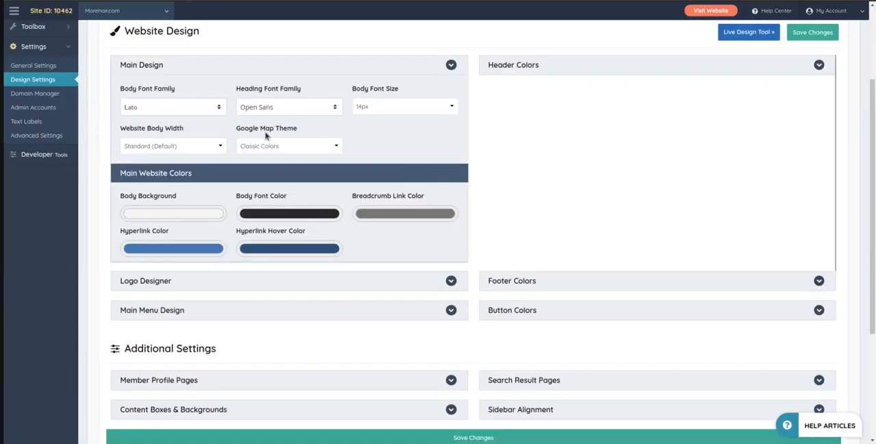
# Review the Google Map Theme options and the Main Website Colors settings without changing them
pyautogui.click(264, 145)
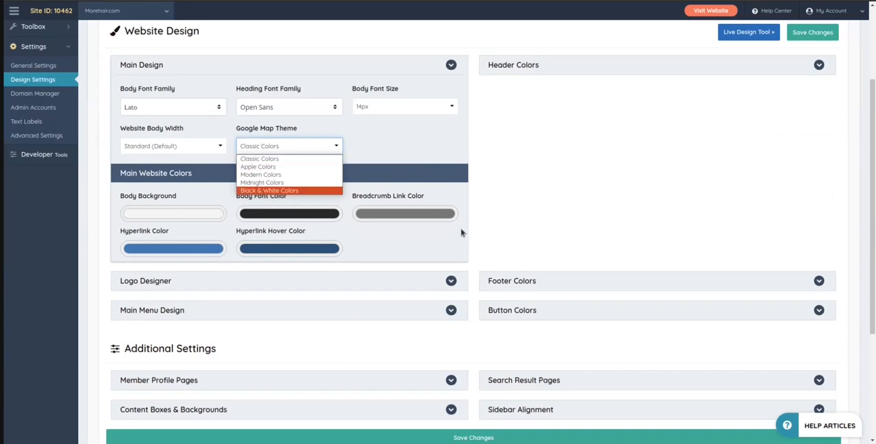
pyautogui.click(554, 173)
pyautogui.scroll(-1, 553, 173)
pyautogui.scroll(-3, 553, 173)
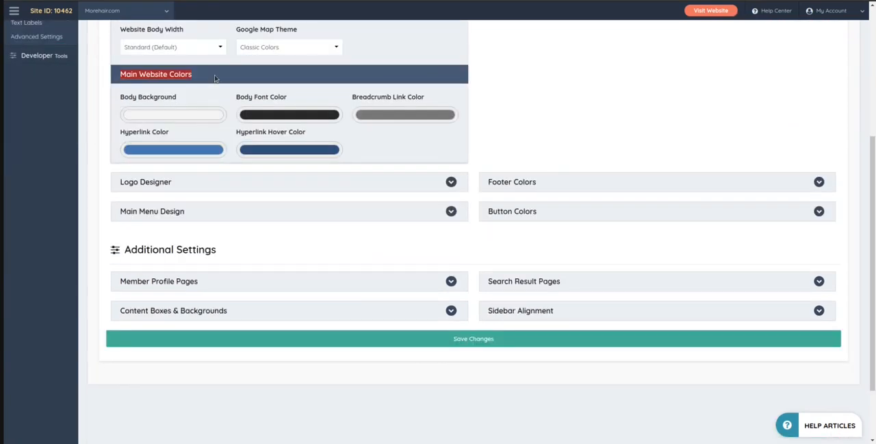
pyautogui.scroll(2, 180, 181)
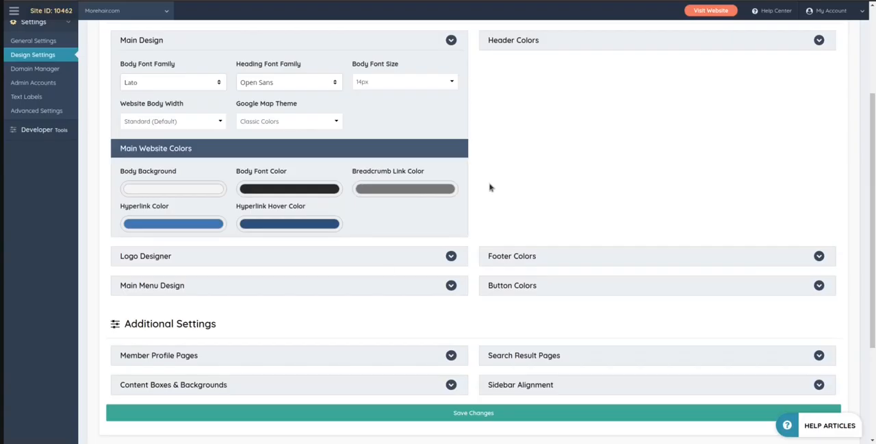
# Expand the Logo Designer settings and compare the Logo Title / Company Name text with the logo on the live home page
pyautogui.scroll(-1, 491, 187)
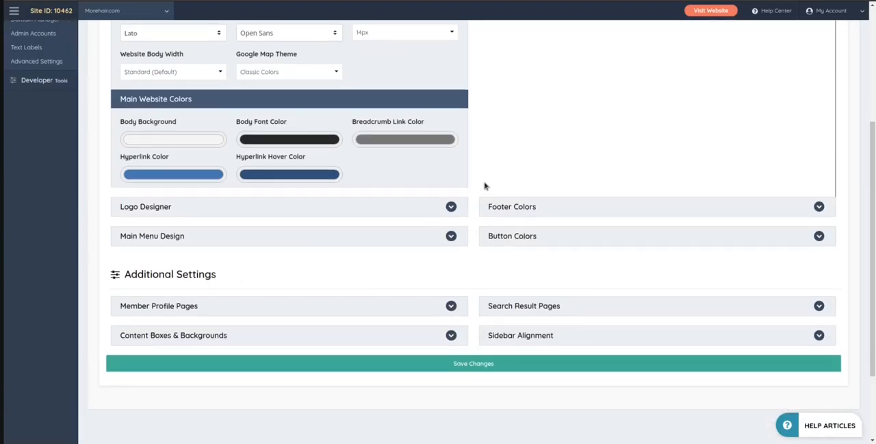
pyautogui.scroll(-2, 253, 255)
pyautogui.click(157, 132)
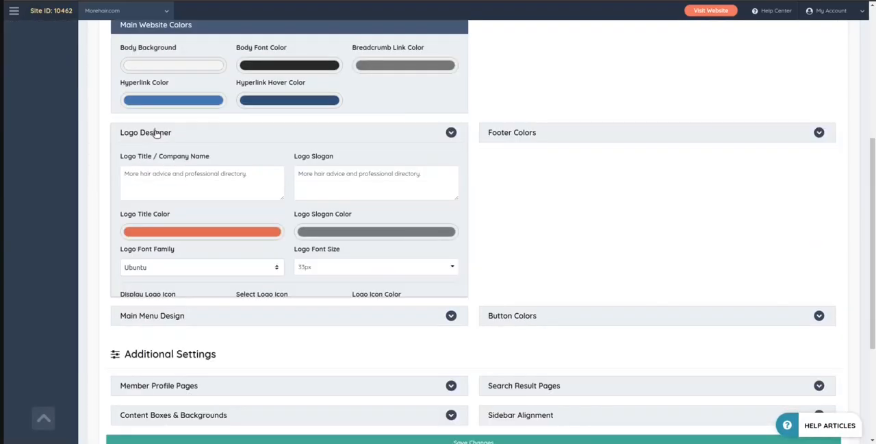
pyautogui.moveTo(123, 174); pyautogui.dragTo(224, 173)
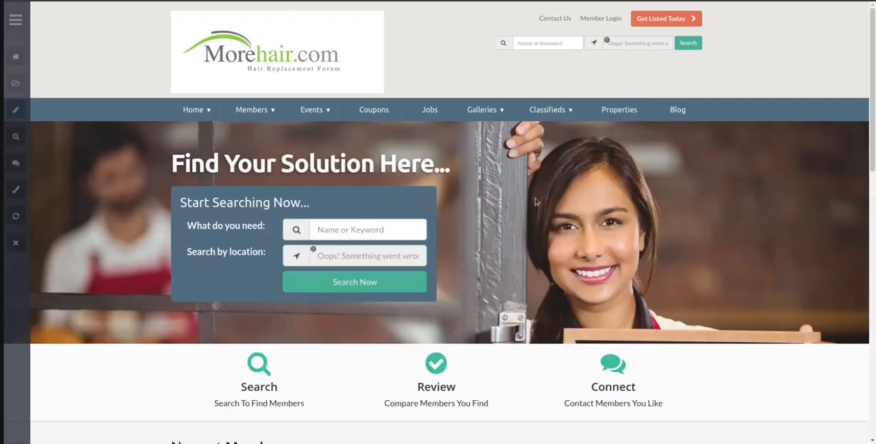
pyautogui.scroll(-4, 528, 224)
pyautogui.scroll(4, 161, 199)
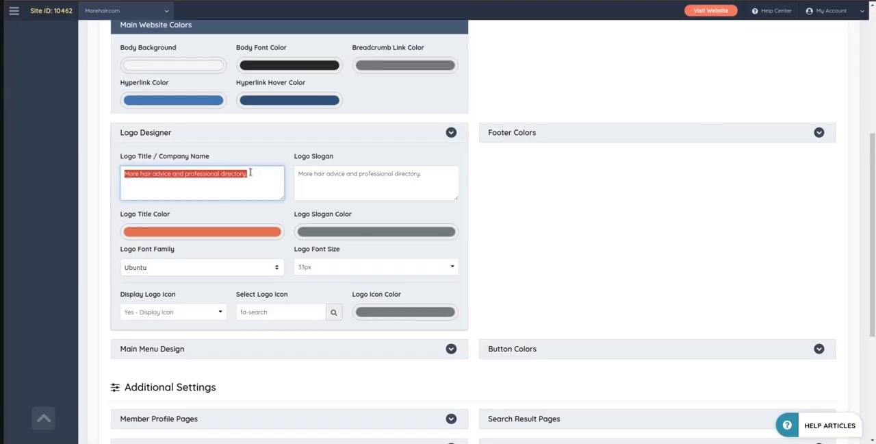
# Delete the Website Logo image from the Brand Images in the General Settings and save the changes
pyautogui.scroll(5, 111, 211)
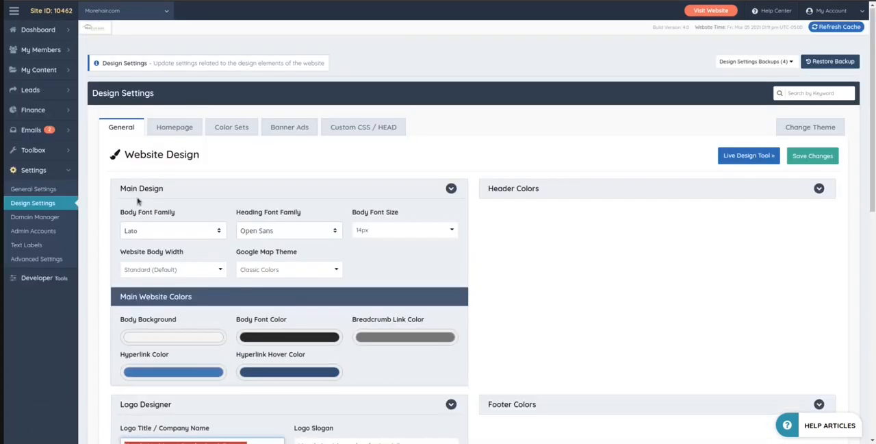
pyautogui.click(182, 130)
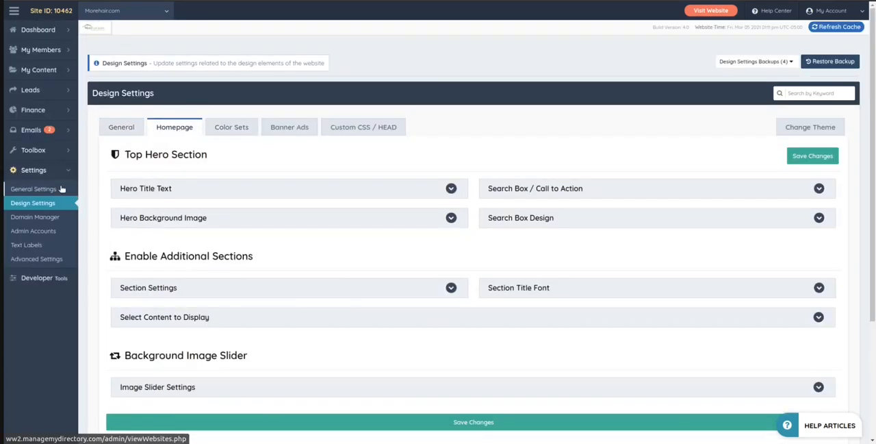
pyautogui.click(34, 189)
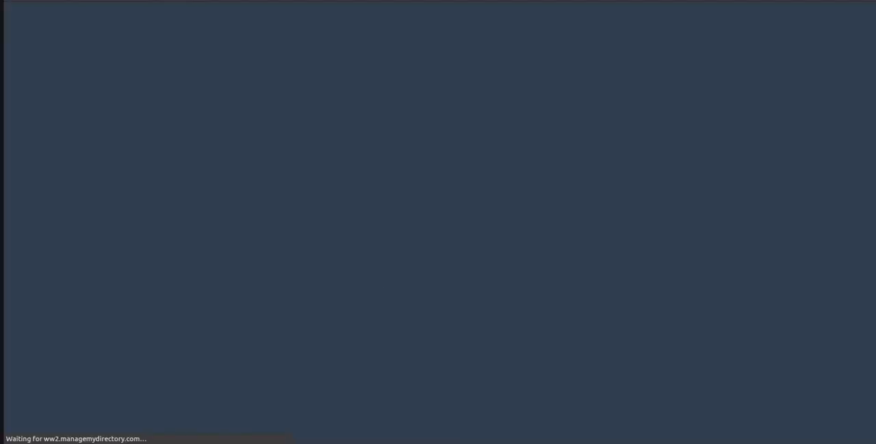
pyautogui.click(171, 93)
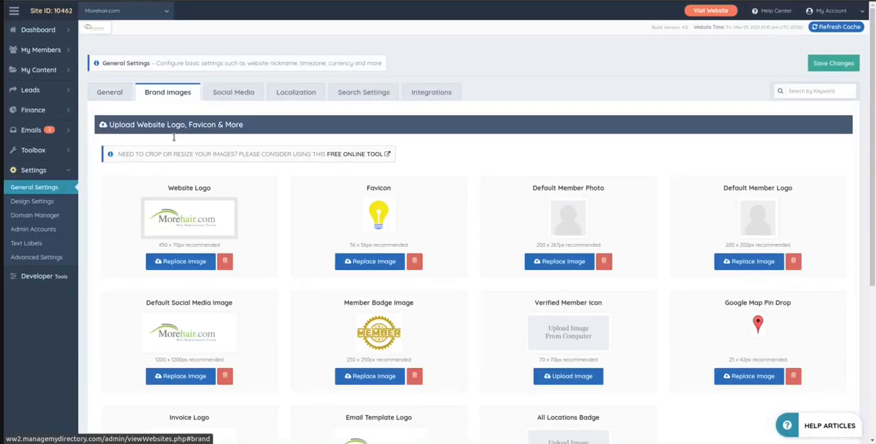
pyautogui.click(225, 261)
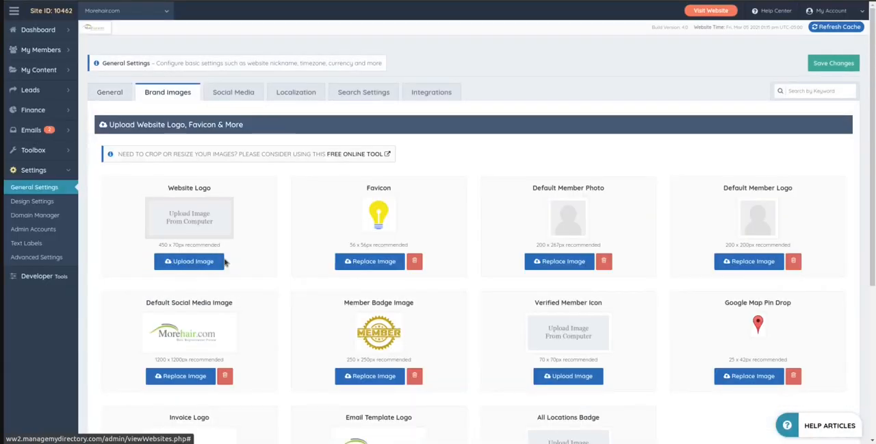
pyautogui.click(825, 63)
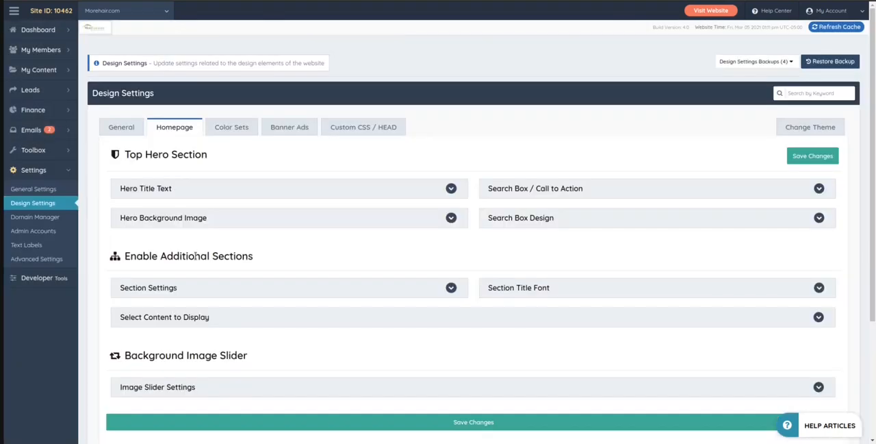
# Return to the general design settings and highlight the Logo Title / Company Name text in the Logo Designer
pyautogui.click(162, 189)
pyautogui.click(160, 189)
pyautogui.click(112, 126)
pyautogui.scroll(-5, 157, 189)
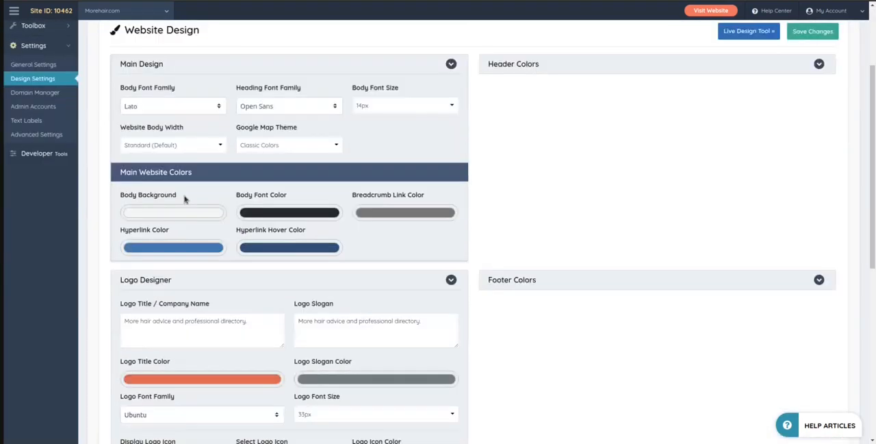
pyautogui.moveTo(260, 175); pyautogui.dragTo(142, 167)
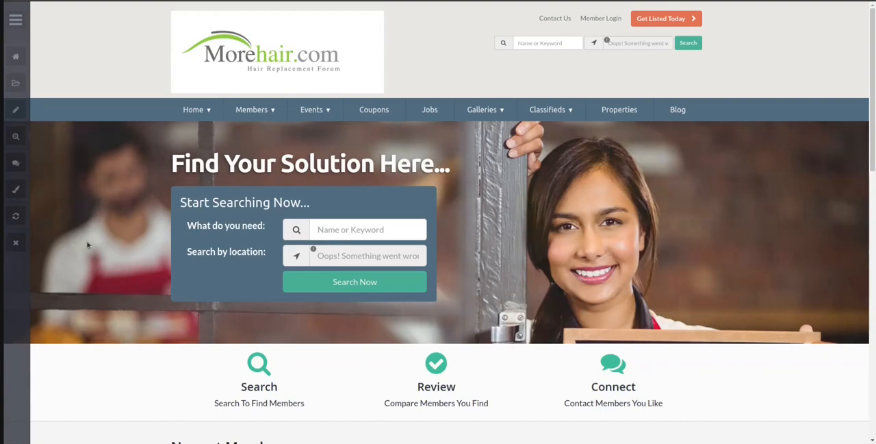
# Reload the live home page to check its header logo, and highlight the Logo Slogan text in the Logo Designer
pyautogui.press('F5')
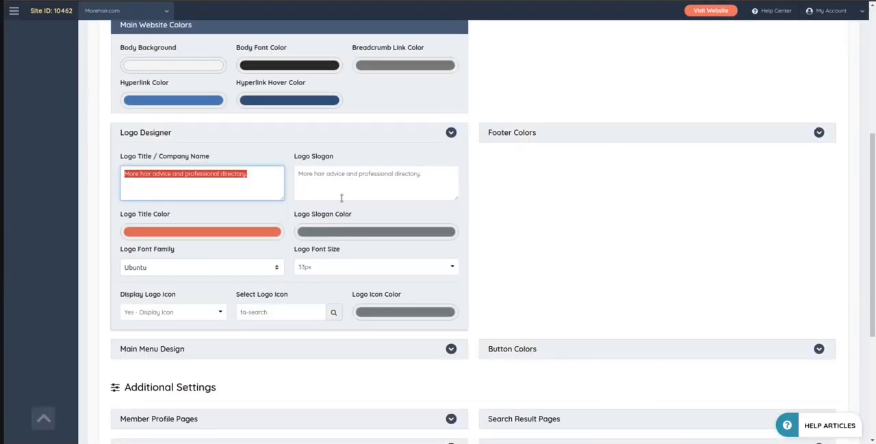
pyautogui.click(437, 175)
pyautogui.moveTo(437, 175); pyautogui.dragTo(299, 173)
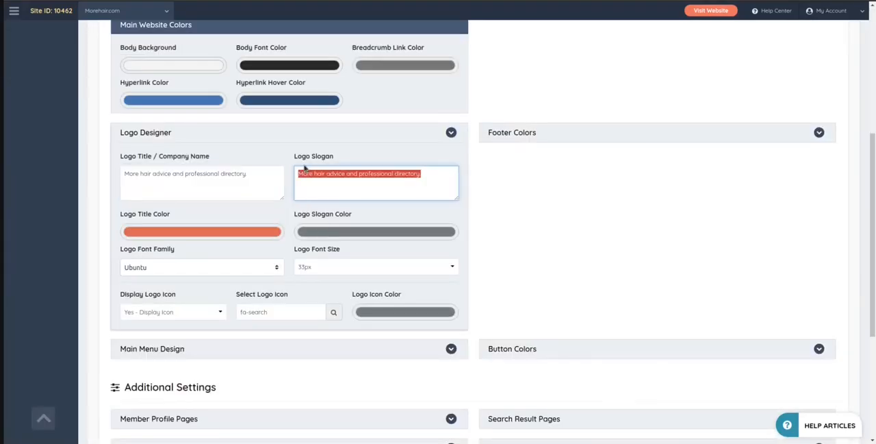
# Examine the Logo Designer's color settings and the available Logo Font Family options, keeping Ubuntu
pyautogui.click(567, 246)
pyautogui.scroll(-3, 106, 175)
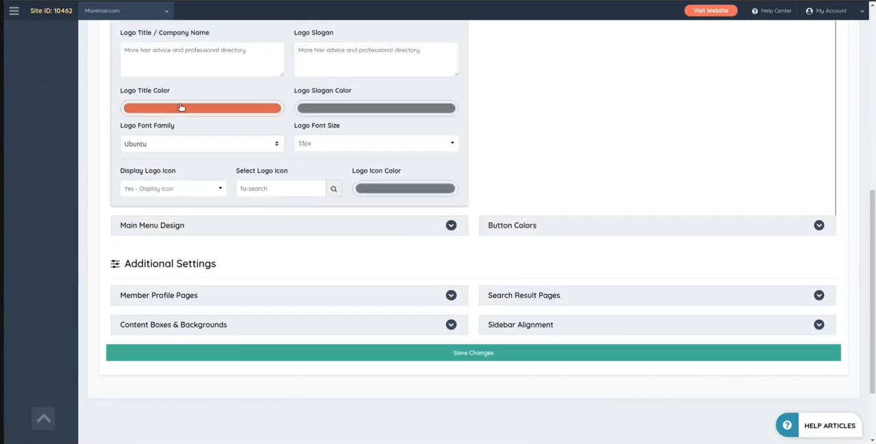
pyautogui.scroll(1, 180, 48)
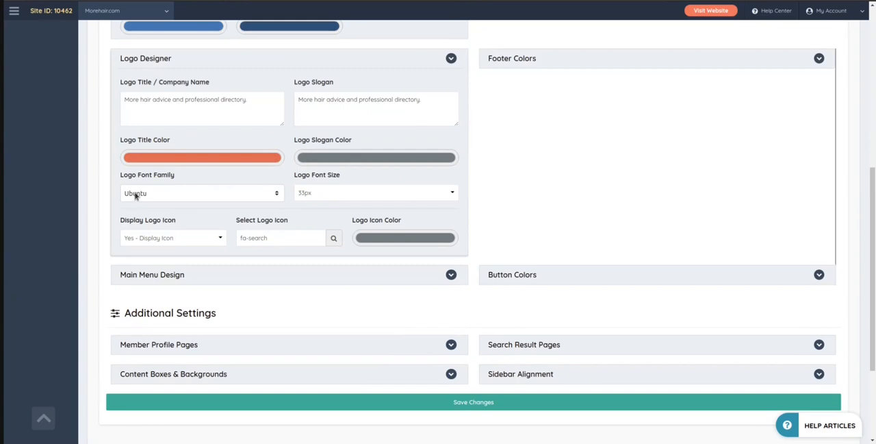
pyautogui.scroll(-3, 180, 154)
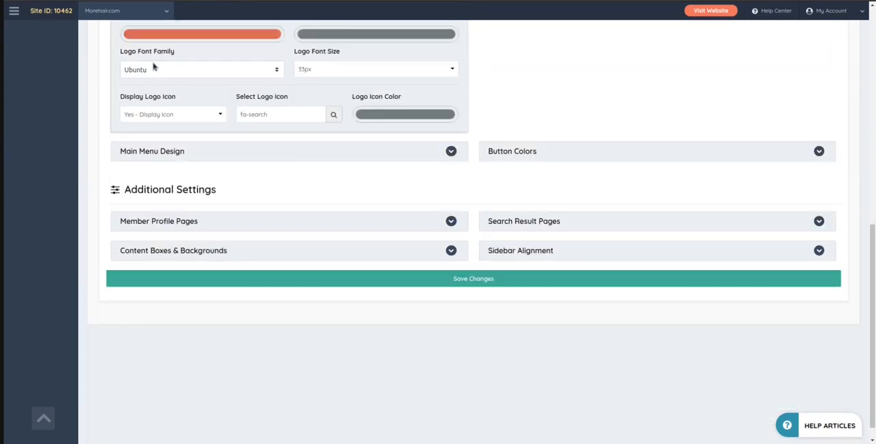
pyautogui.click(180, 70)
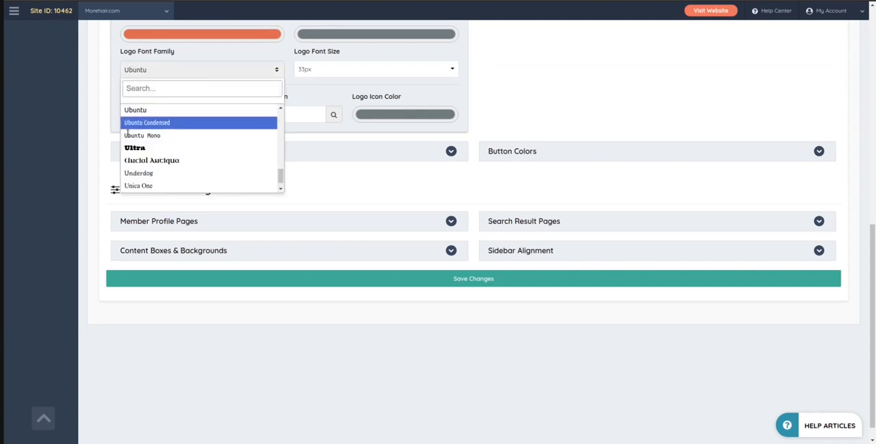
pyautogui.click(69, 105)
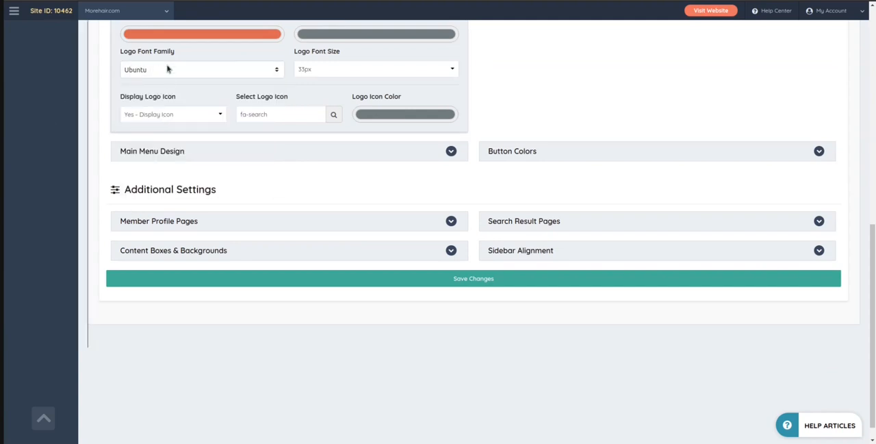
pyautogui.click(168, 68)
pyautogui.click(94, 124)
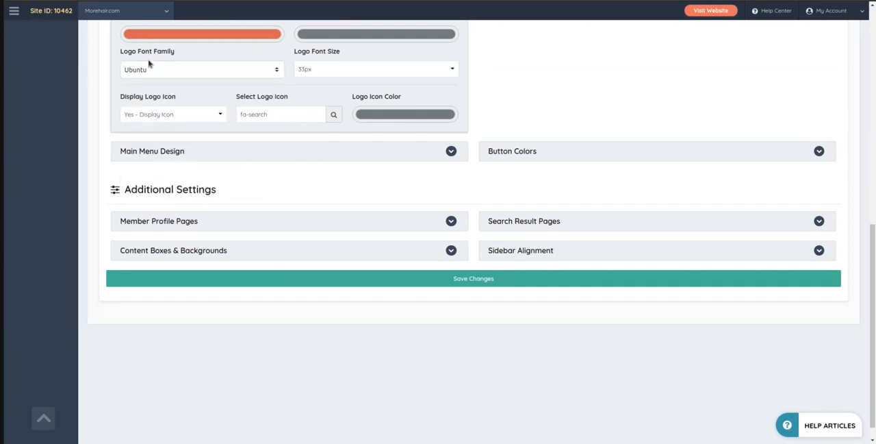
# Browse the available logo icons in the Logo Designer and set the logo icon to fa-pied-piper
pyautogui.scroll(1, 190, 185)
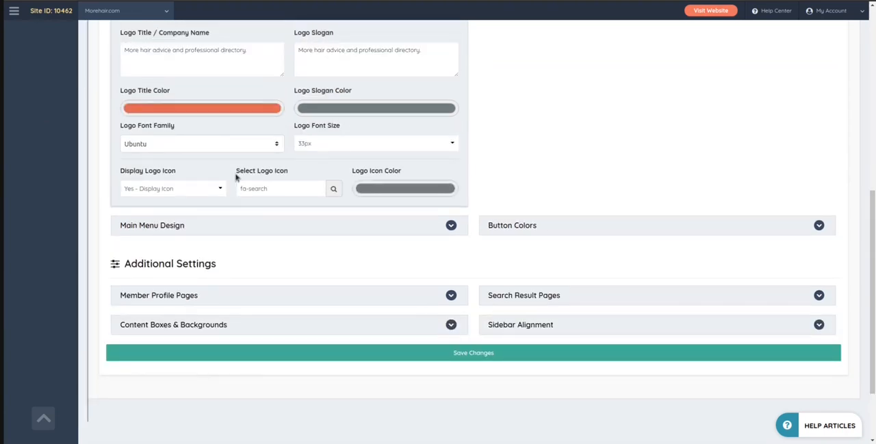
pyautogui.click(272, 185)
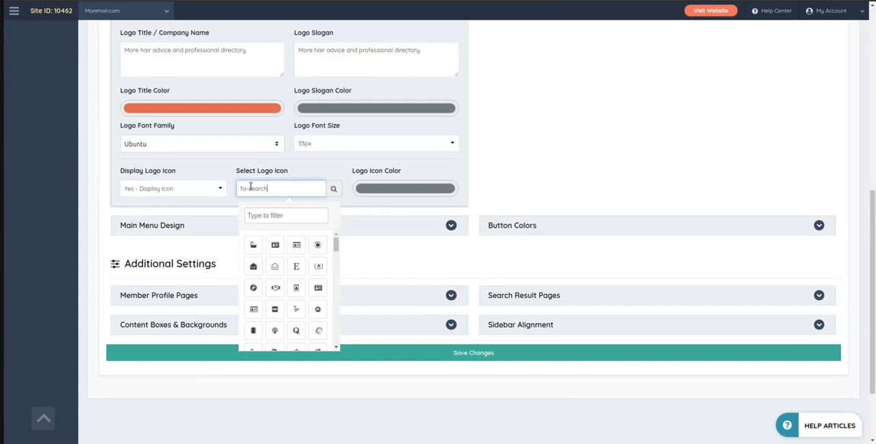
pyautogui.scroll(-2, 298, 315)
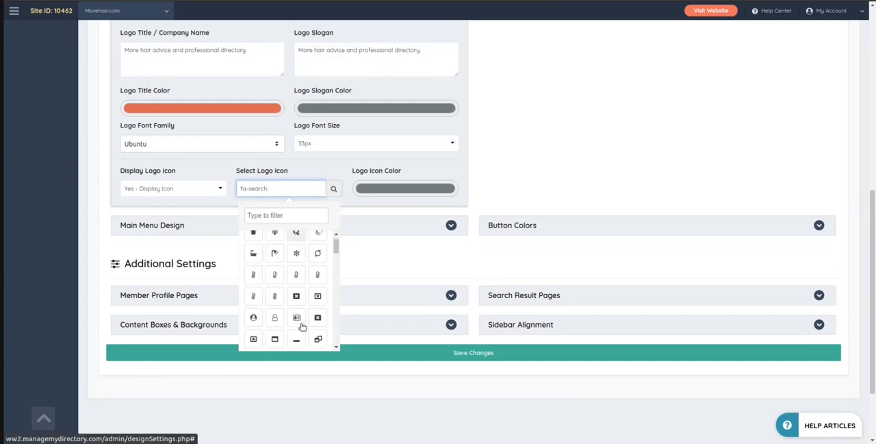
pyautogui.scroll(-2, 306, 291)
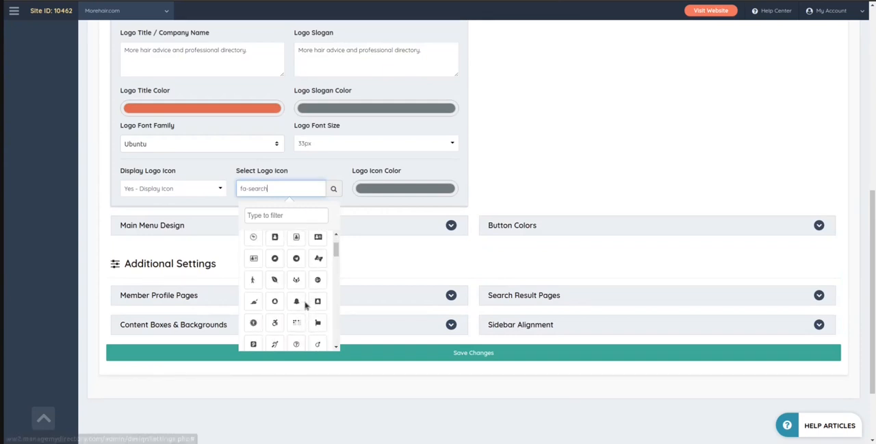
pyautogui.scroll(-1, 299, 280)
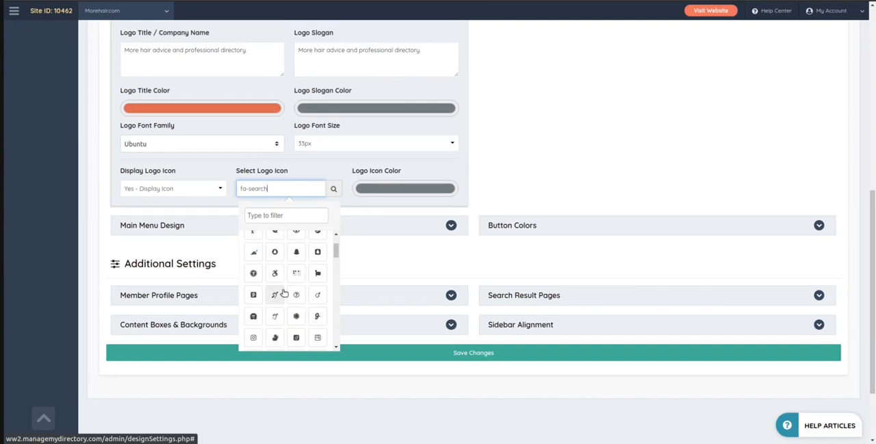
pyautogui.scroll(1, 132, 119)
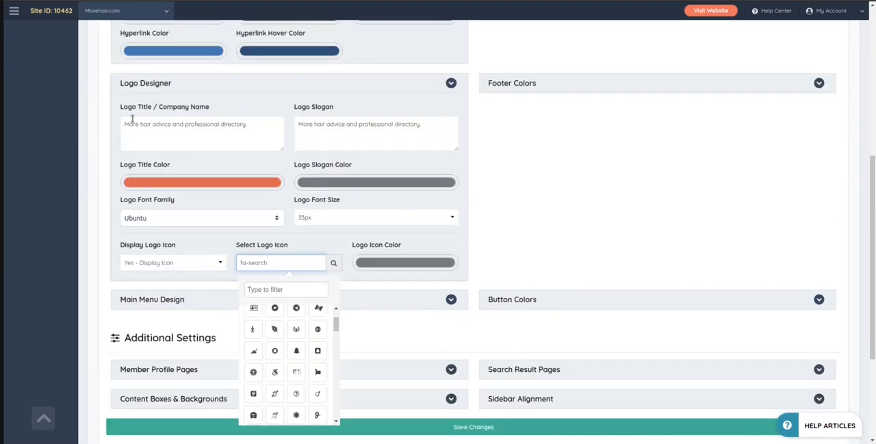
pyautogui.scroll(-2, 62, 260)
pyautogui.scroll(-2, 294, 235)
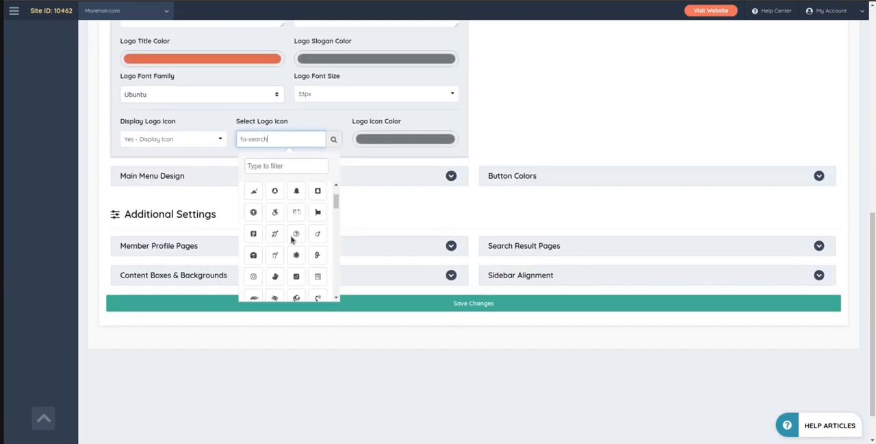
pyautogui.scroll(2, 299, 237)
pyautogui.click(254, 203)
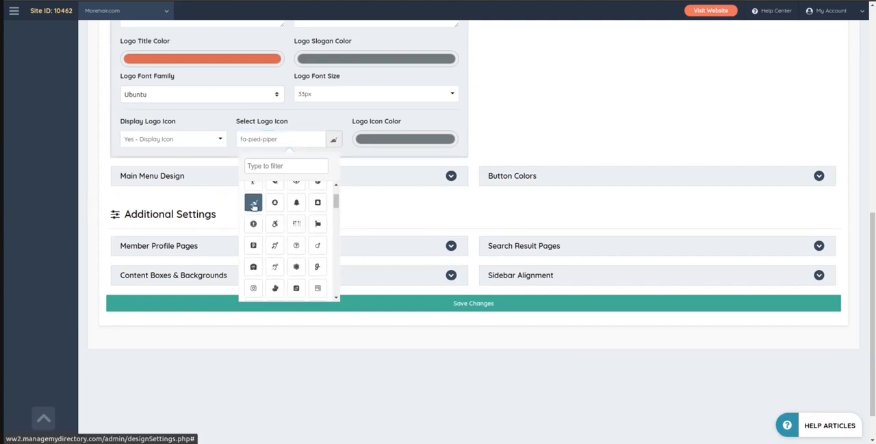
pyautogui.click(61, 167)
# Save the general design settings with the new logo icon
pyautogui.scroll(3, 61, 194)
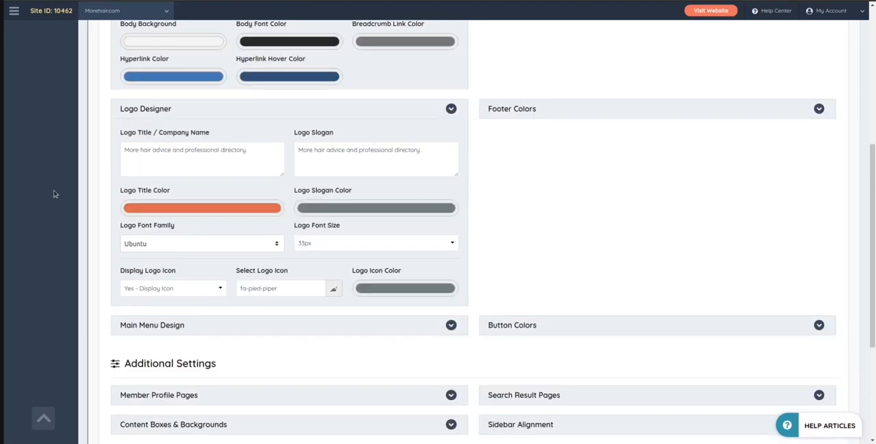
pyautogui.scroll(4, 80, 243)
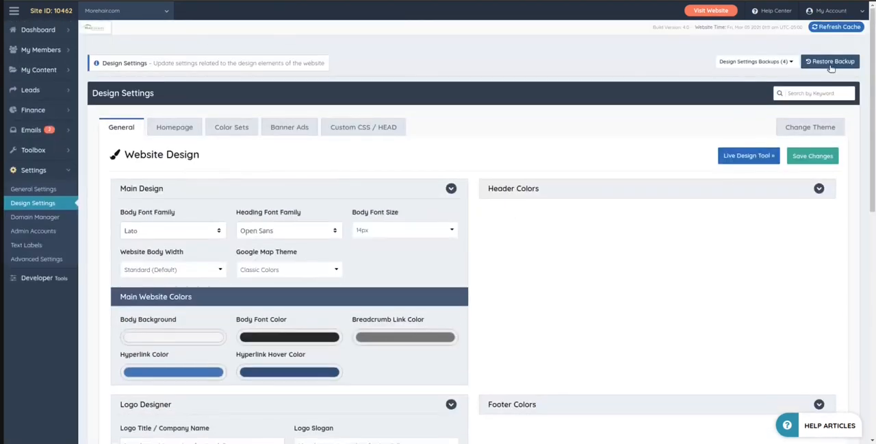
pyautogui.click(809, 156)
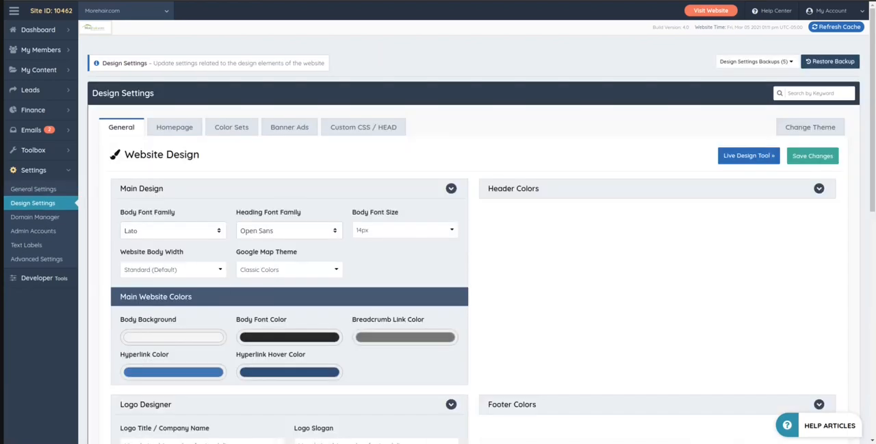
# Expand the Main Menu Design section and bring its settings and menu colors into view
pyautogui.scroll(-6, 554, 235)
pyautogui.scroll(-3, 549, 113)
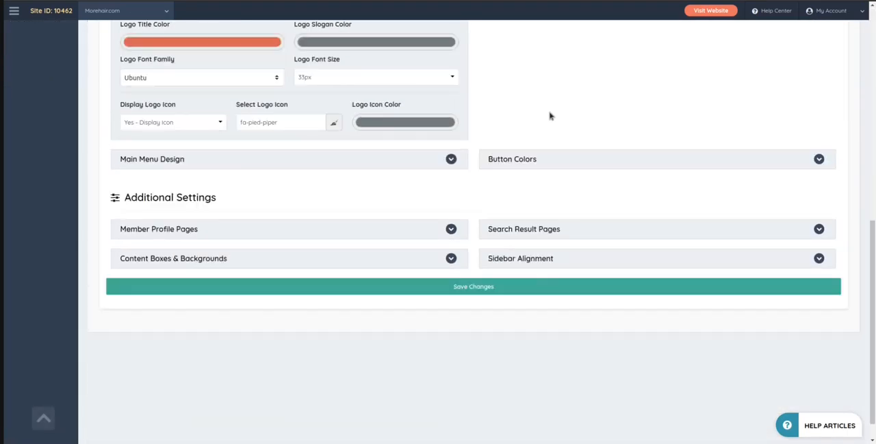
pyautogui.click(221, 135)
pyautogui.scroll(-1, 559, 220)
pyautogui.scroll(-1, 558, 220)
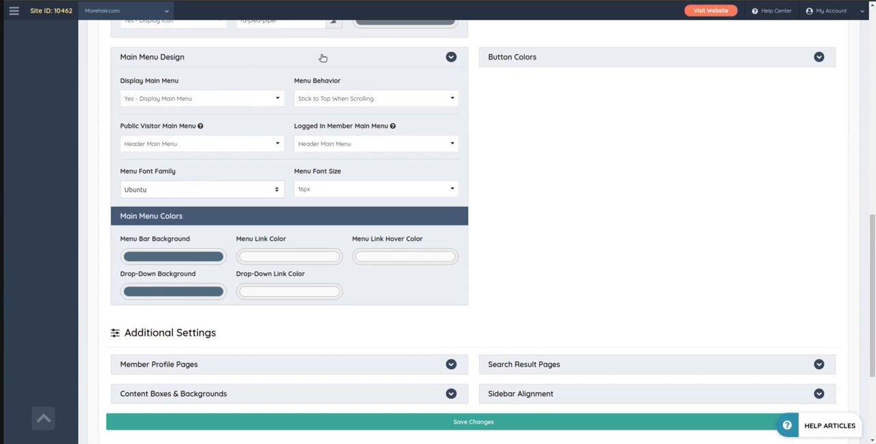
# Check the Button Colors section, collapse it again, and highlight the Menu Behavior label in Main Menu Design
pyautogui.click(545, 61)
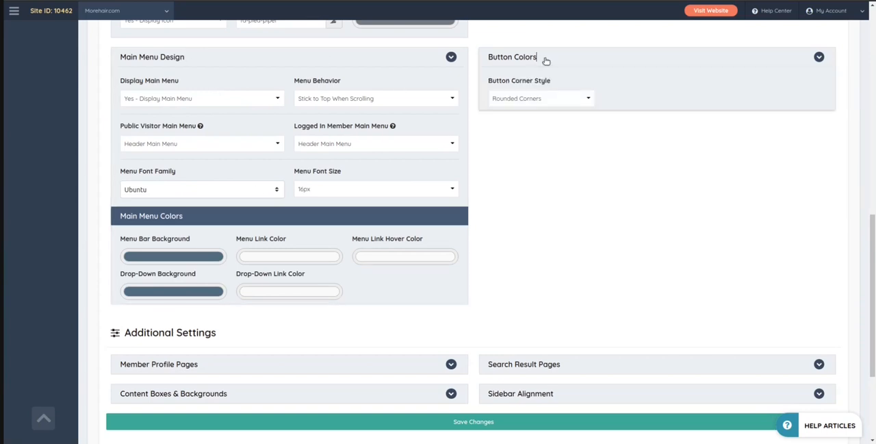
pyautogui.click(545, 60)
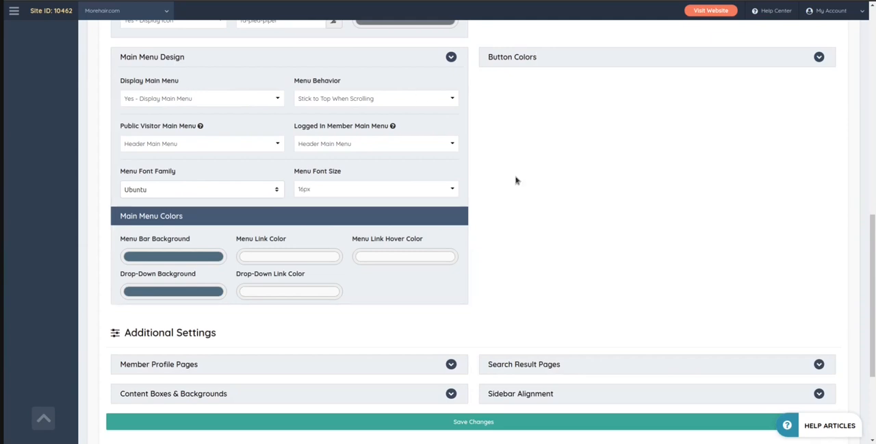
pyautogui.scroll(1, 202, 127)
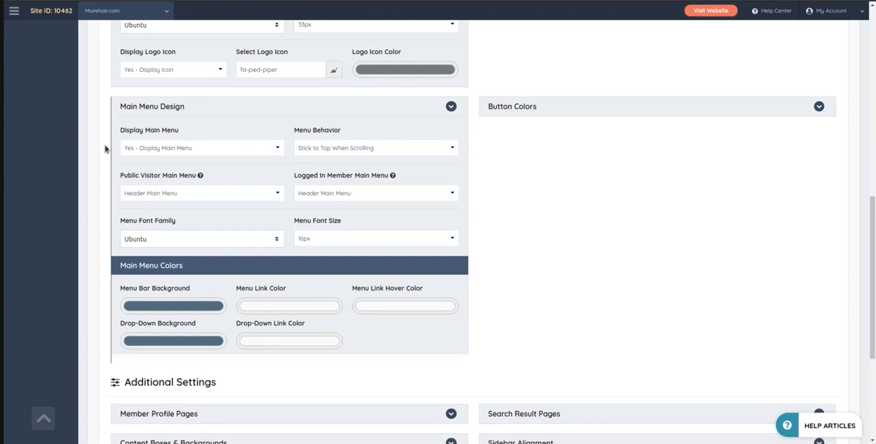
pyautogui.moveTo(295, 131); pyautogui.dragTo(328, 133)
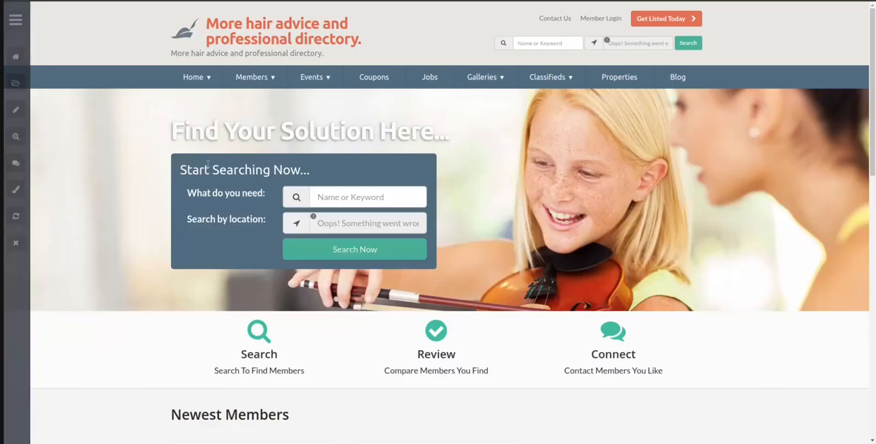
# Examine how the main menu behaves while moving up and down the live home page
pyautogui.scroll(-3, 585, 137)
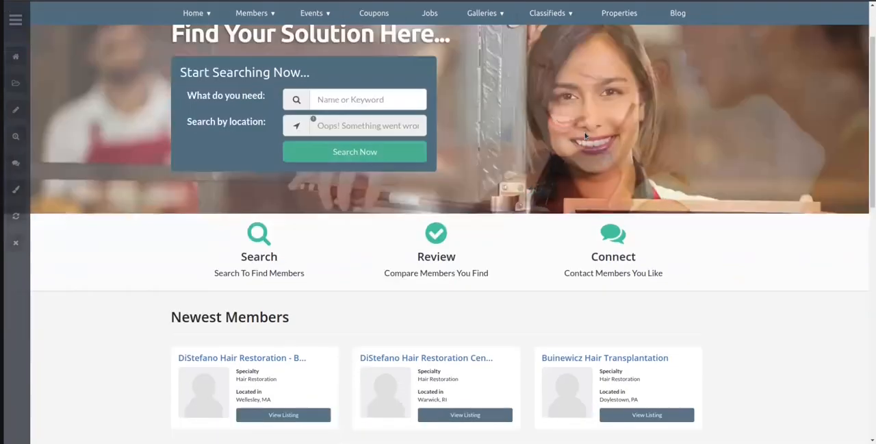
pyautogui.scroll(-5, 751, 187)
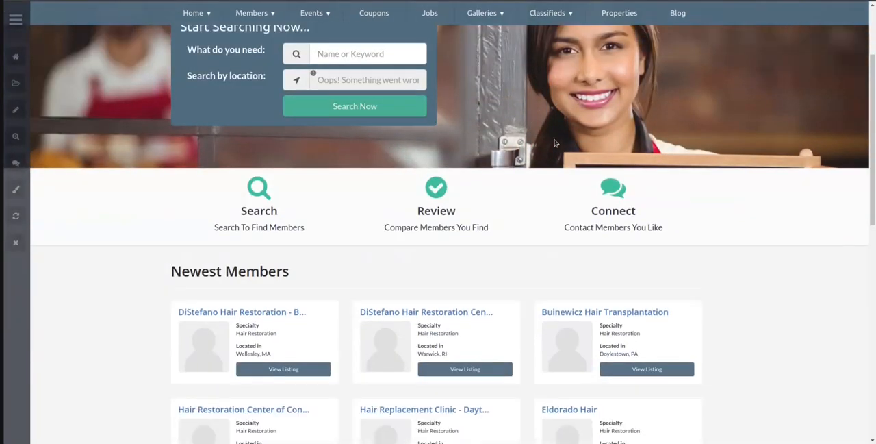
pyautogui.scroll(-8, 751, 188)
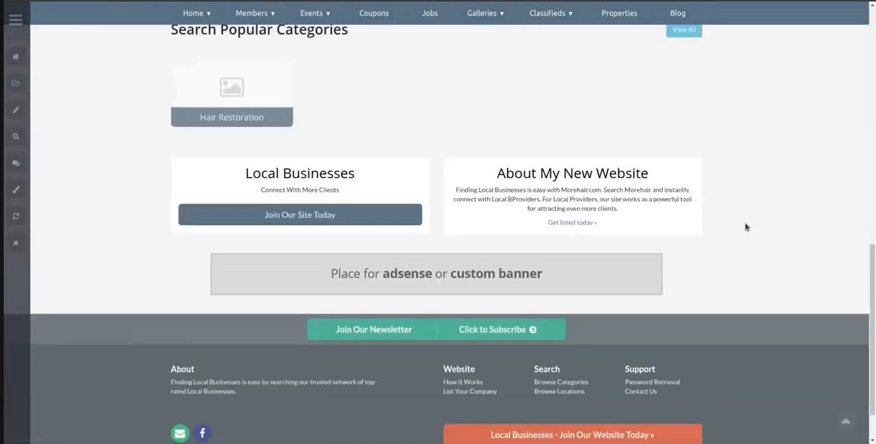
pyautogui.scroll(4, 746, 225)
pyautogui.scroll(12, 749, 231)
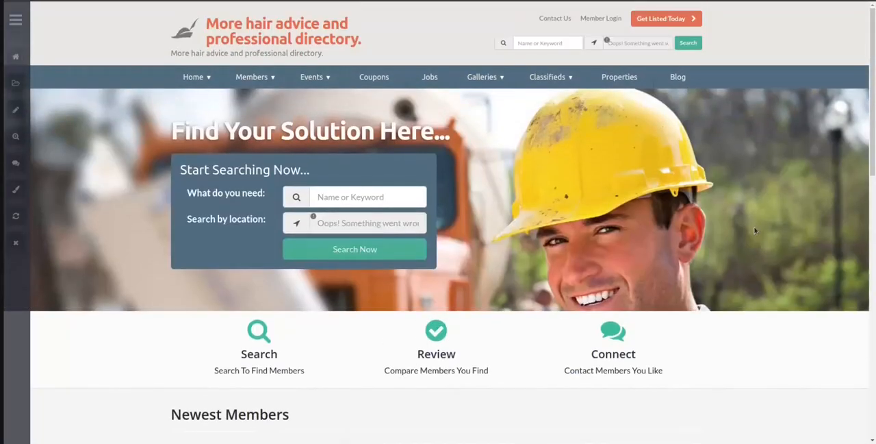
pyautogui.scroll(-1, 754, 226)
pyautogui.scroll(-3, 755, 230)
pyautogui.scroll(5, 755, 228)
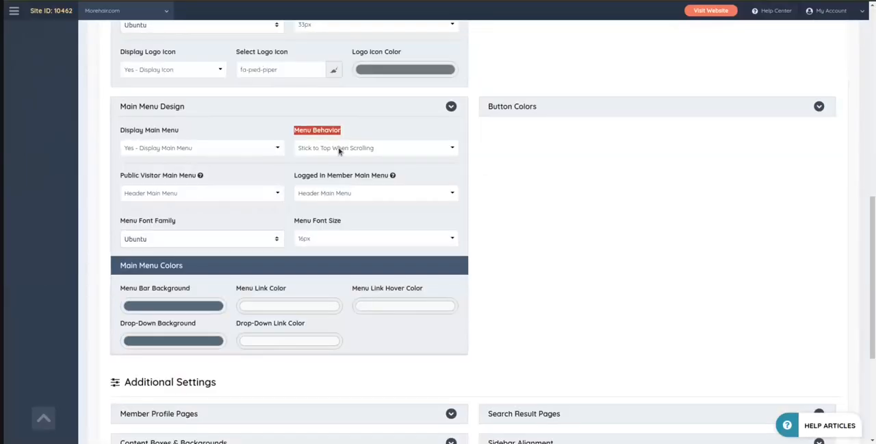
# Set the main menu's Menu Behavior to Standard (Default) and save the design settings
pyautogui.click(338, 145)
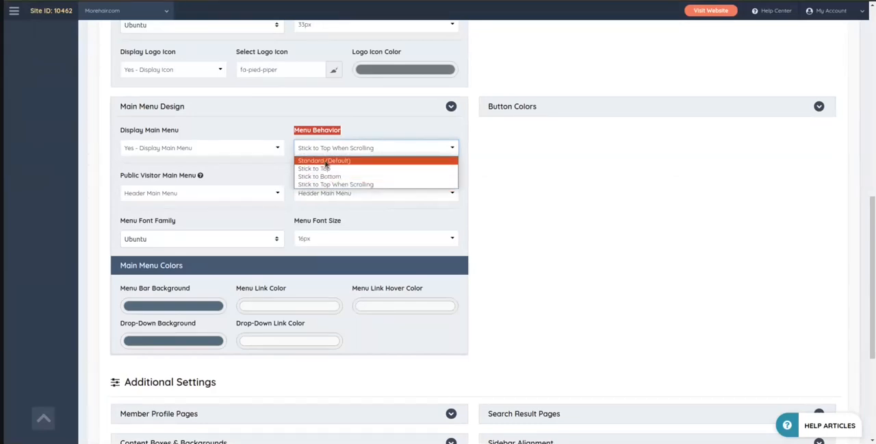
pyautogui.click(315, 160)
pyautogui.scroll(6, 727, 256)
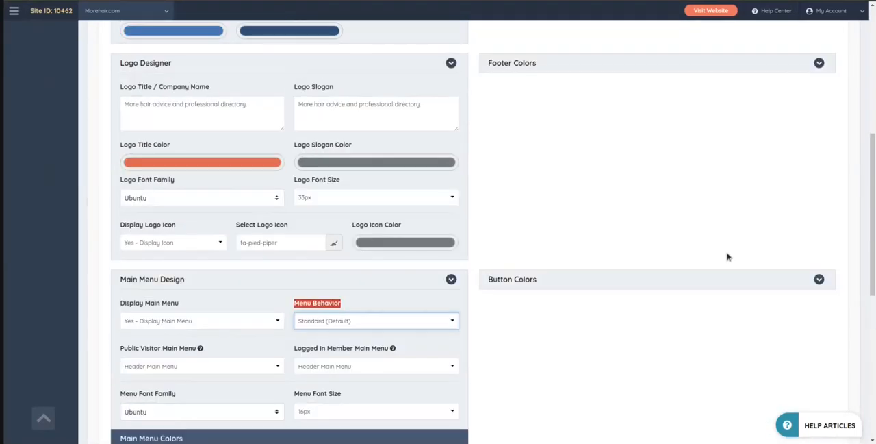
pyautogui.scroll(3, 811, 126)
pyautogui.click(812, 155)
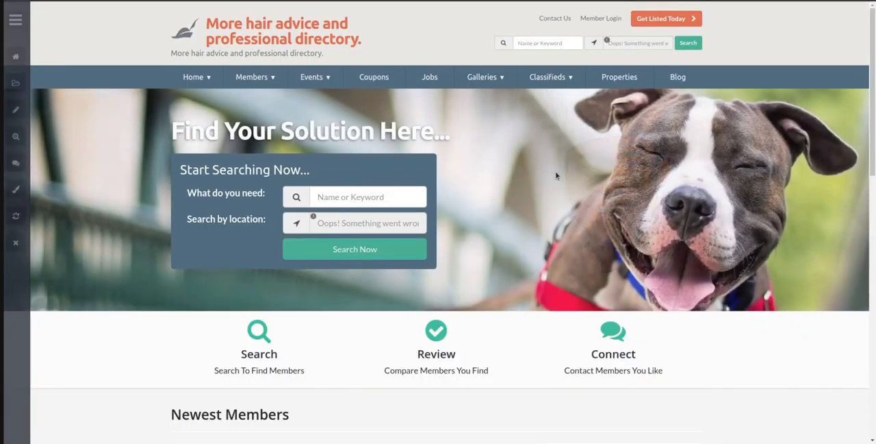
# Reload the live home page and examine how the main menu behaves with the Standard (Default) setting
pyautogui.press('F5')
pyautogui.scroll(-2, 507, 176)
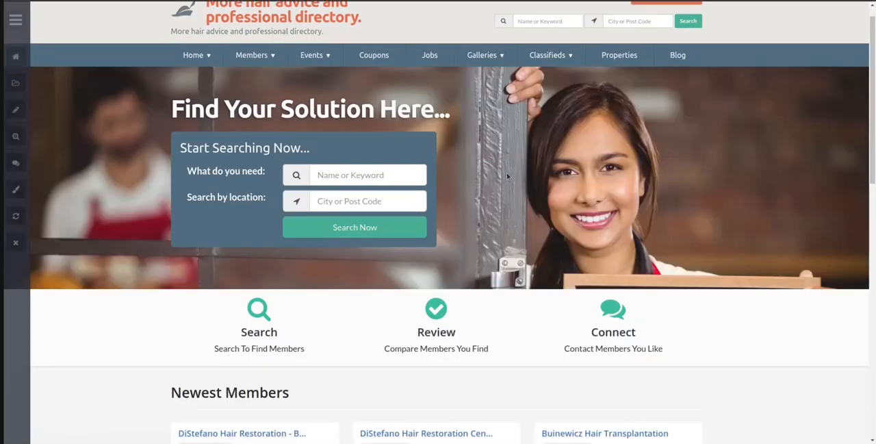
pyautogui.scroll(-1, 507, 176)
pyautogui.scroll(4, 506, 176)
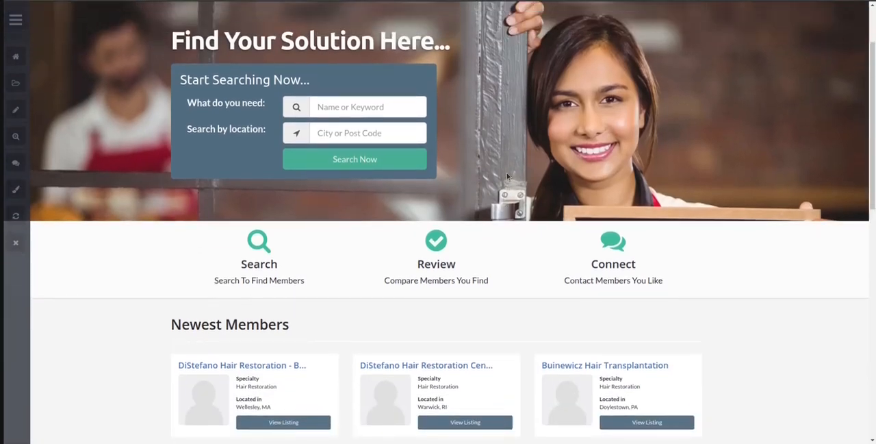
pyautogui.scroll(-1, 507, 176)
pyautogui.scroll(1, 507, 172)
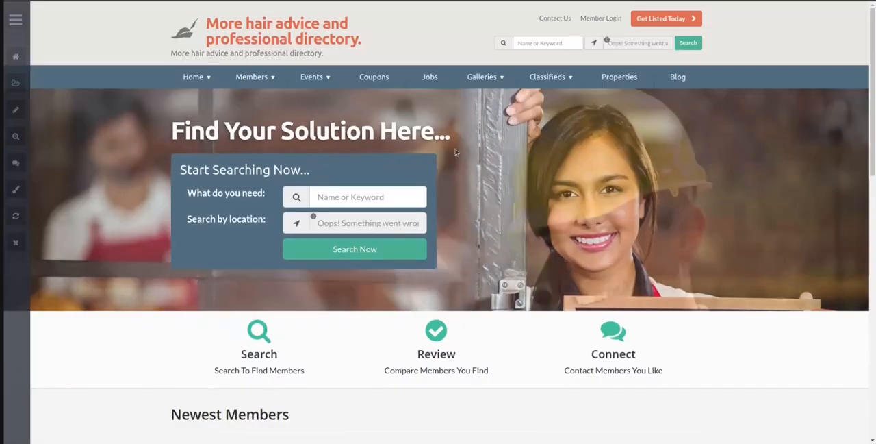
pyautogui.scroll(-5, 313, 198)
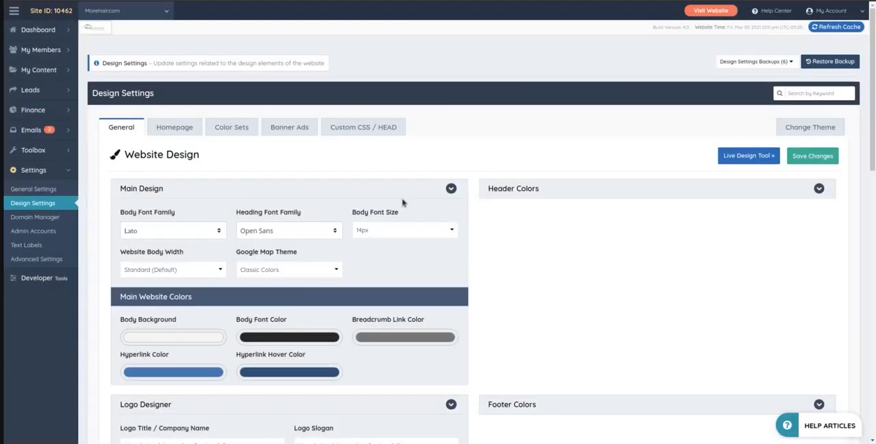
# Set the main menu's Menu Behavior to Stick to Bottom and save the design settings
pyautogui.scroll(-3, 582, 308)
pyautogui.scroll(-4, 442, 285)
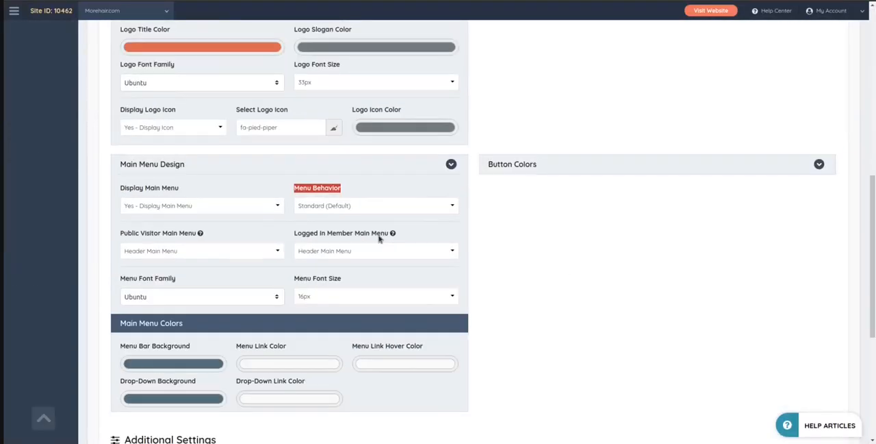
pyautogui.click(313, 194)
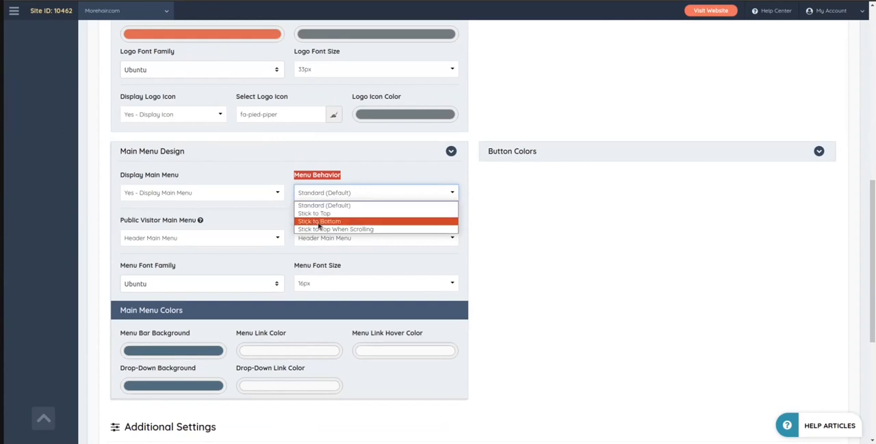
pyautogui.click(321, 221)
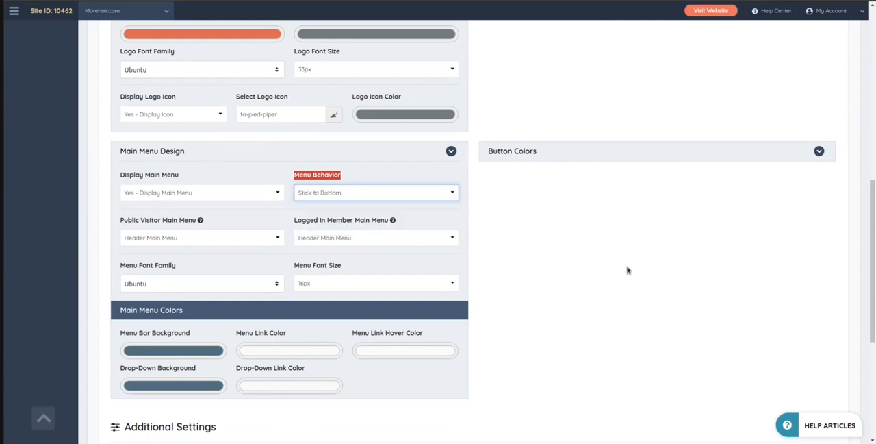
pyautogui.scroll(2, 769, 137)
pyautogui.scroll(5, 792, 235)
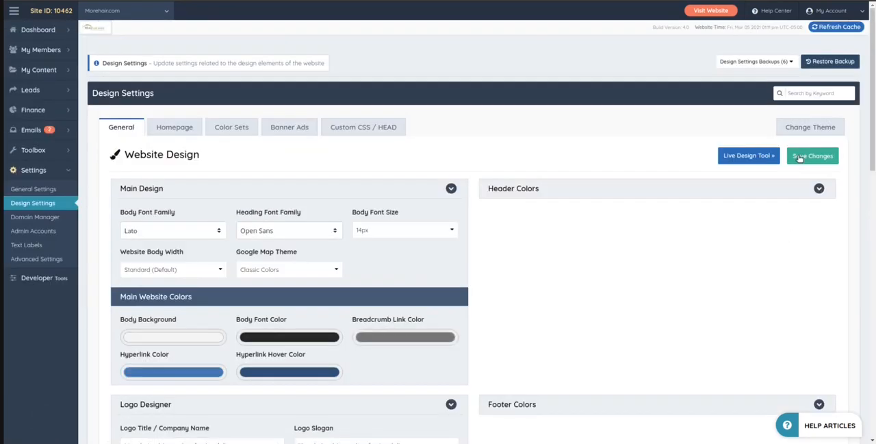
pyautogui.click(805, 156)
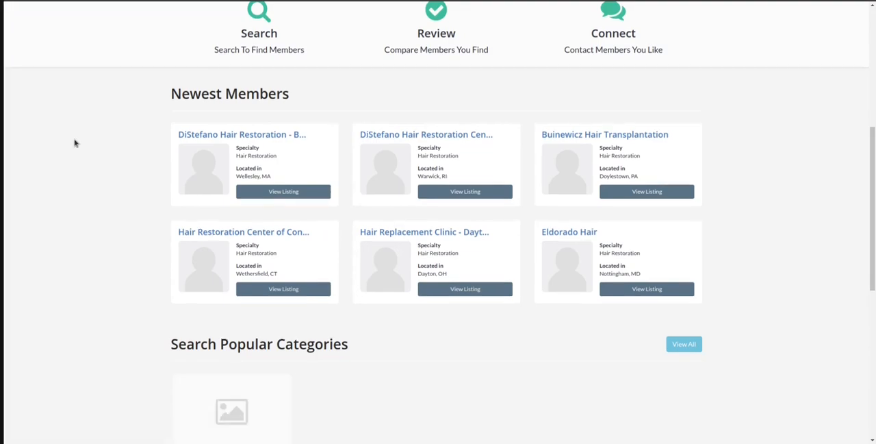
# Reload the live home page and examine how the main menu behaves with the Stick to Bottom setting
pyautogui.scroll(5, 130, 177)
pyautogui.press('F5')
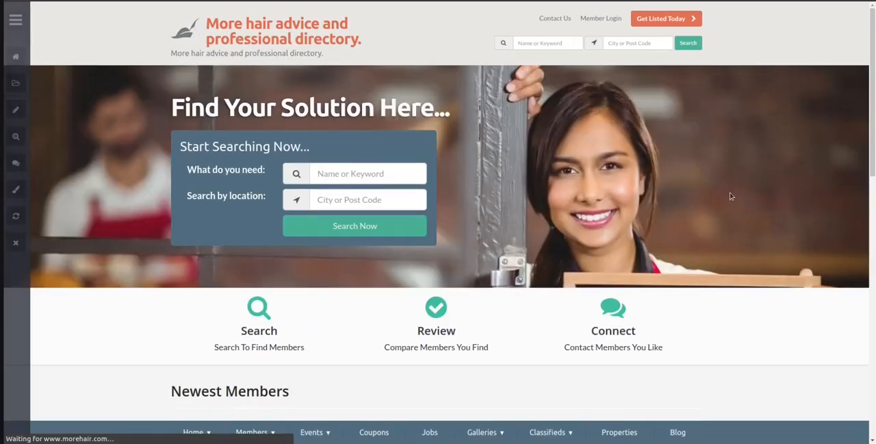
pyautogui.scroll(-4, 730, 196)
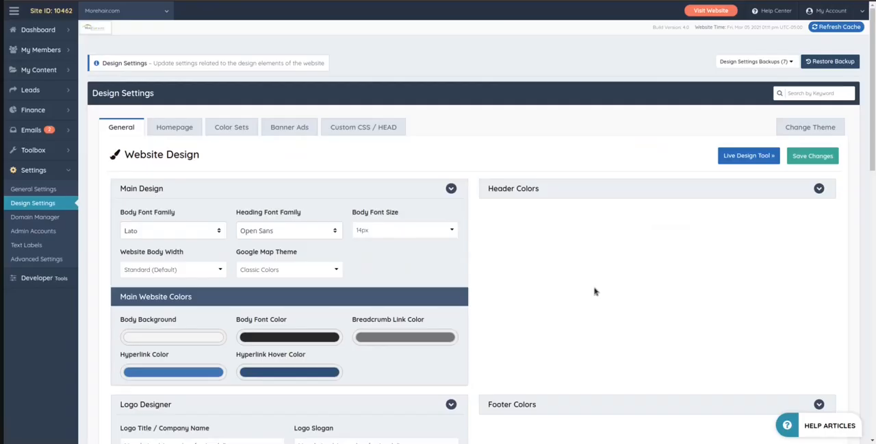
pyautogui.scroll(-5, 589, 243)
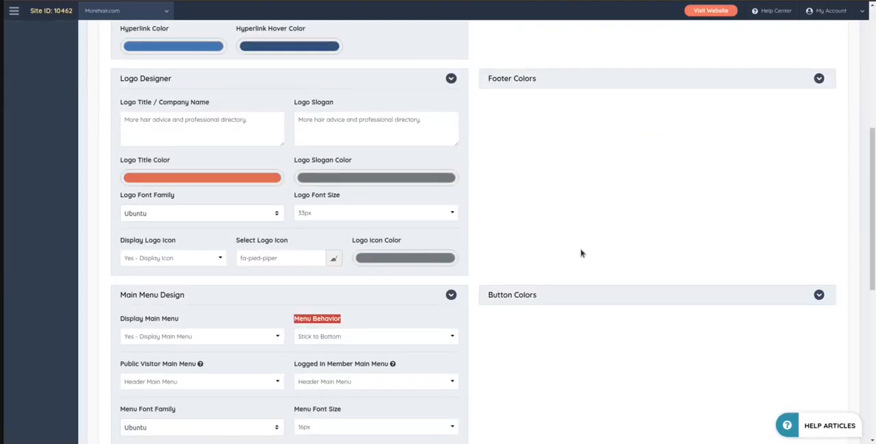
# Set the main menu's Menu Behavior to Stick to Top, save the design settings and check the live home page
pyautogui.scroll(-3, 581, 253)
pyautogui.click(345, 144)
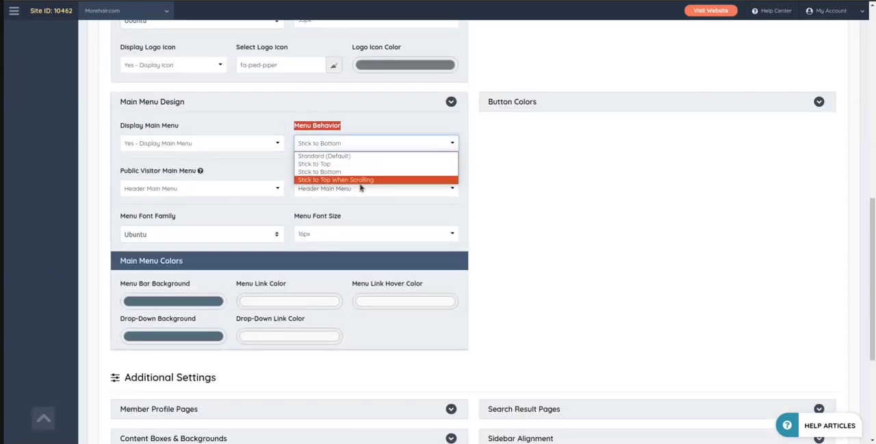
pyautogui.click(318, 163)
pyautogui.scroll(8, 678, 246)
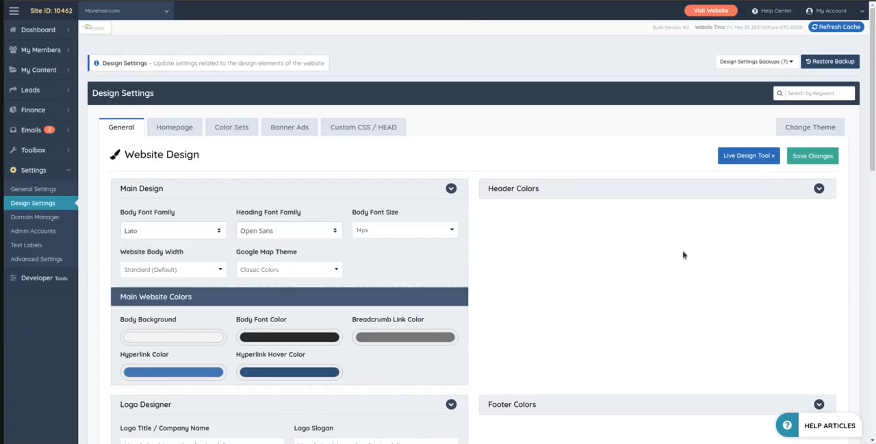
pyautogui.click(801, 158)
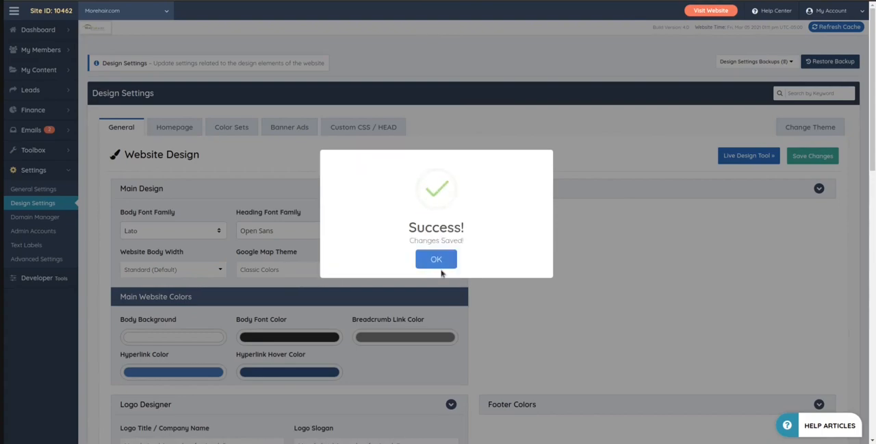
pyautogui.click(441, 265)
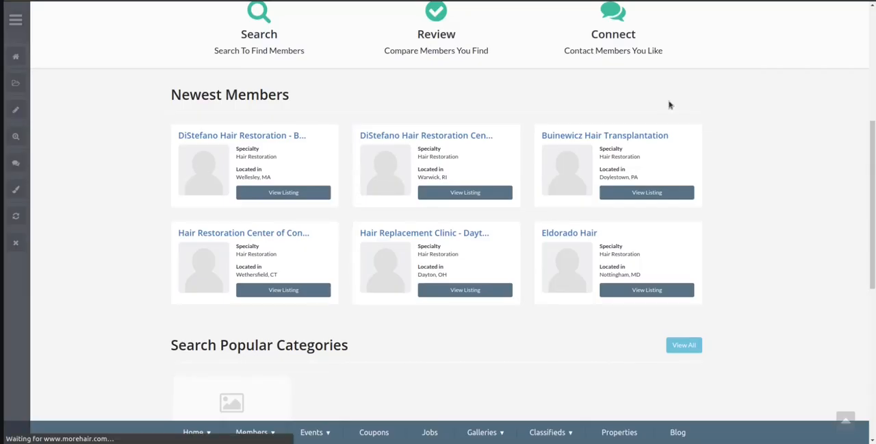
pyautogui.scroll(5, 735, 171)
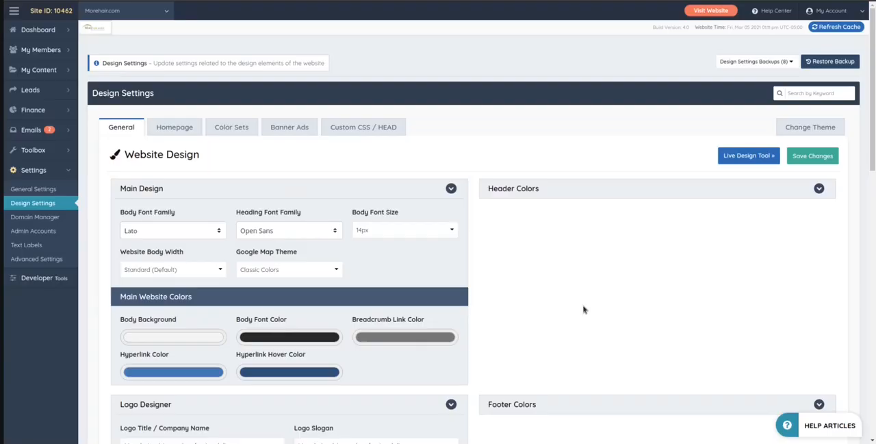
# Set the main menu's Menu Behavior to Stick to Top When Scrolling and save the design settings
pyautogui.scroll(-5, 582, 308)
pyautogui.scroll(-2, 479, 294)
pyautogui.scroll(-2, 356, 273)
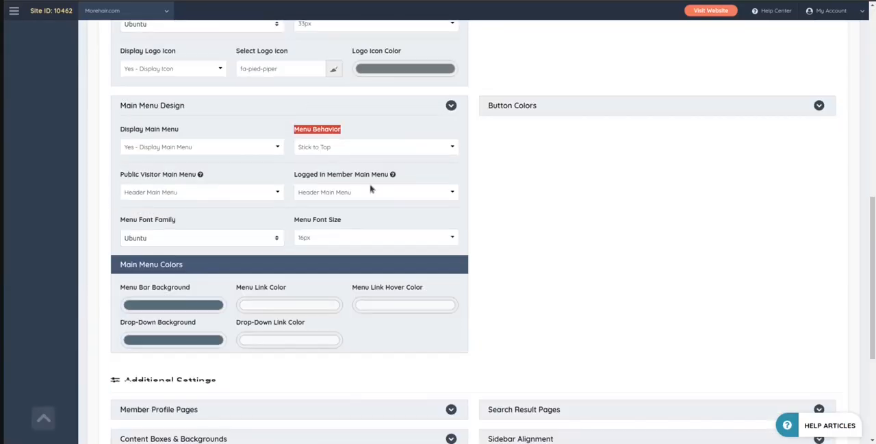
pyautogui.click(344, 143)
pyautogui.click(326, 180)
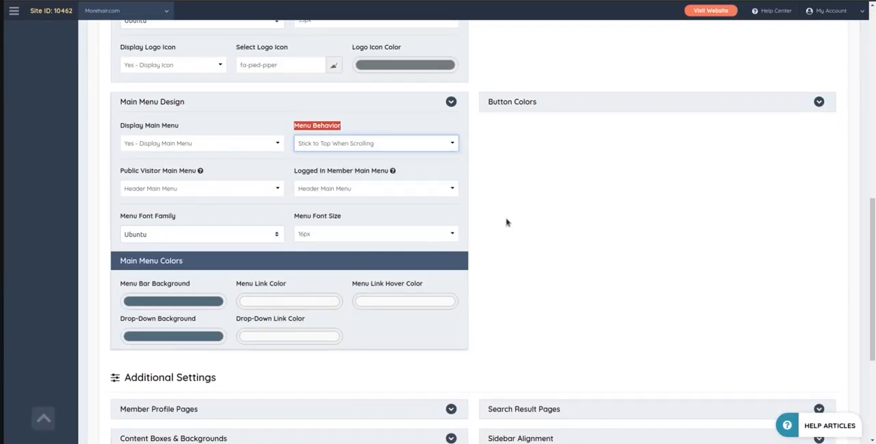
pyautogui.scroll(-3, 564, 217)
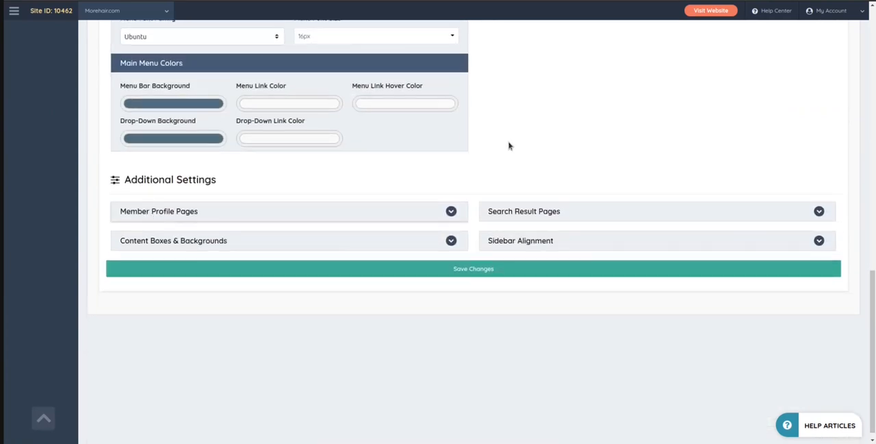
pyautogui.hotkey('ctrl', 's')
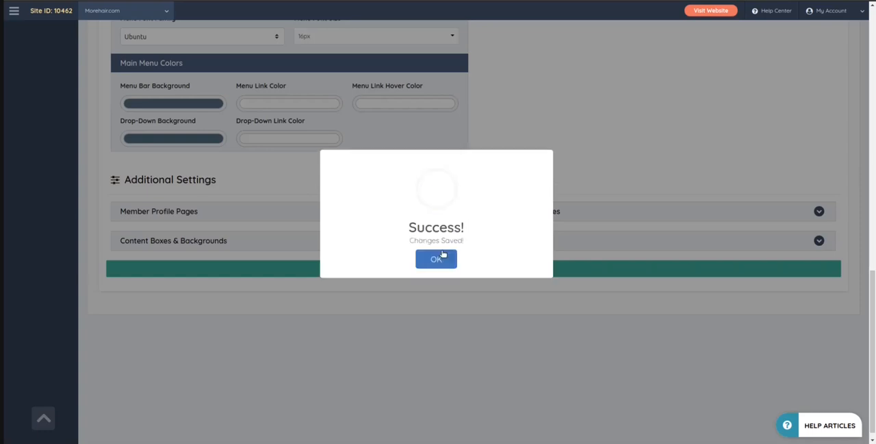
pyautogui.click(436, 259)
# Expand the Member Profile Pages settings under Additional Settings to review them, and save the design settings again
pyautogui.click(161, 209)
pyautogui.scroll(-2, 63, 193)
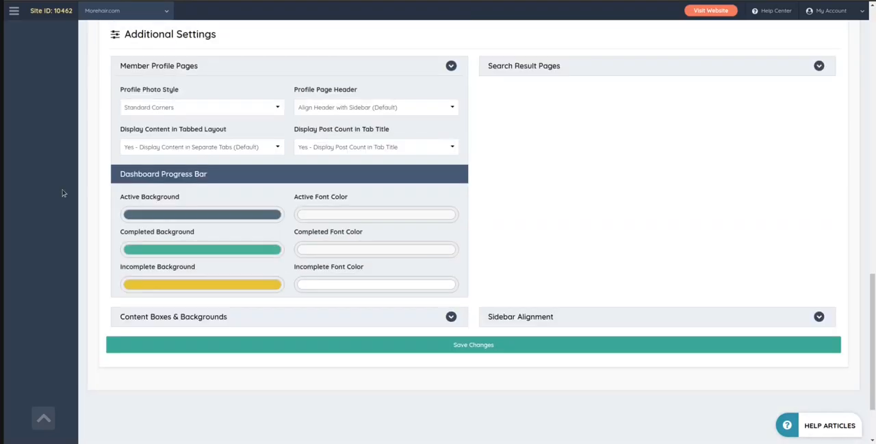
pyautogui.scroll(3, 239, 166)
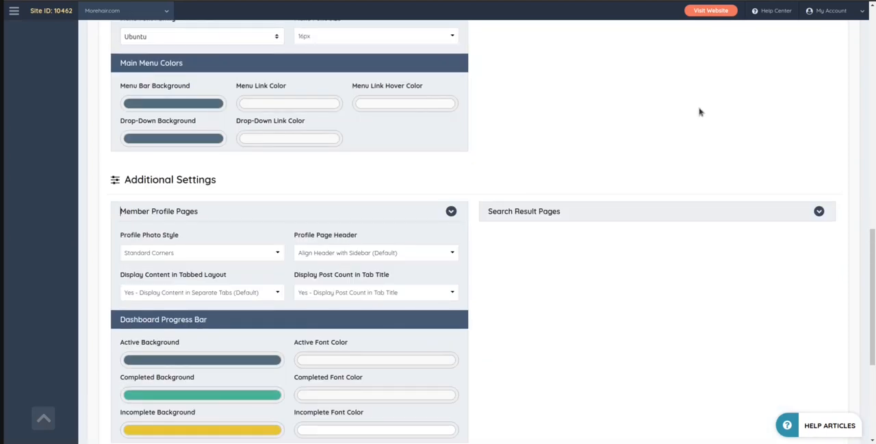
pyautogui.scroll(-2, 627, 211)
pyautogui.scroll(3, 505, 144)
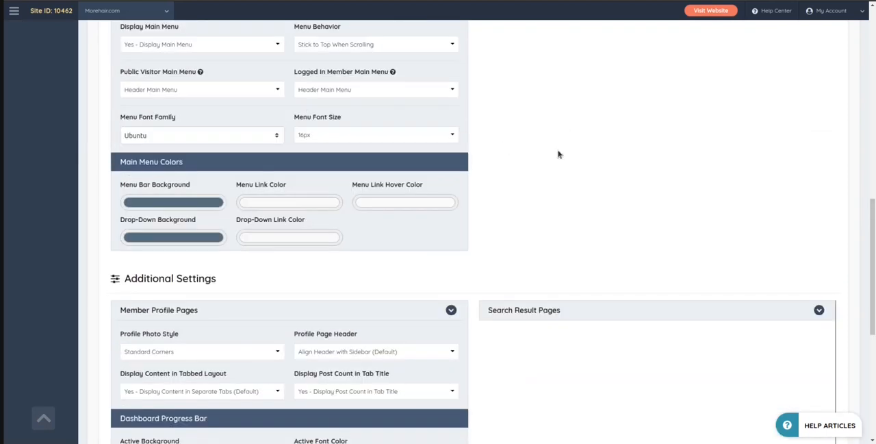
pyautogui.scroll(-2, 569, 205)
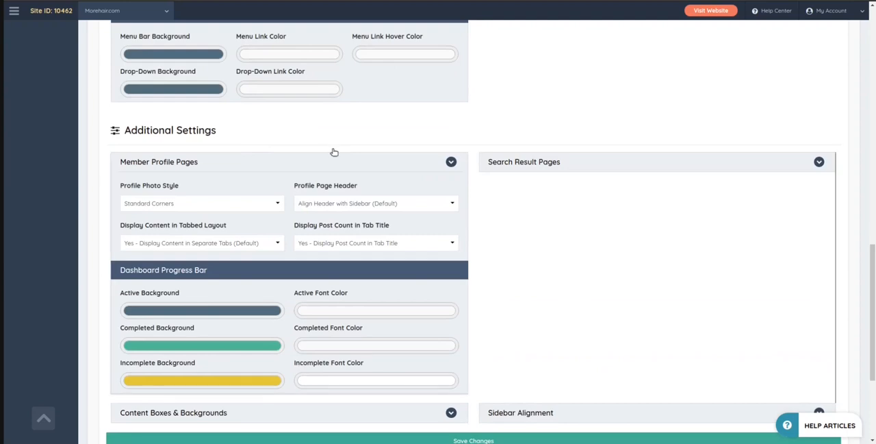
pyautogui.hotkey('ctrl', 's')
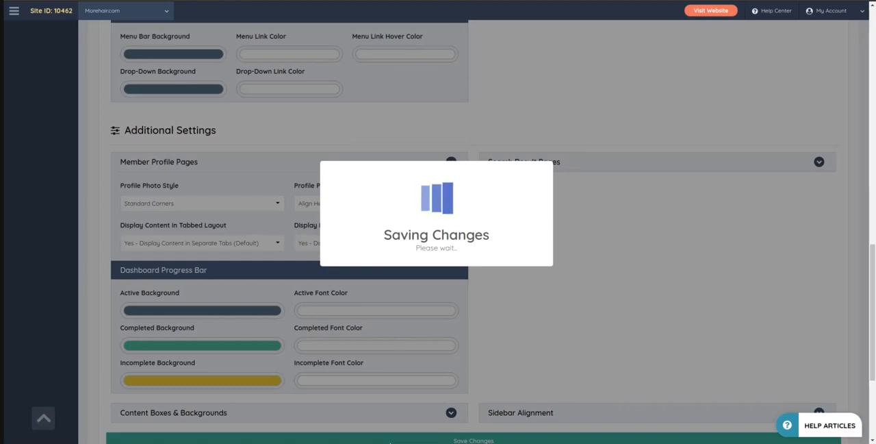
pyautogui.click(438, 256)
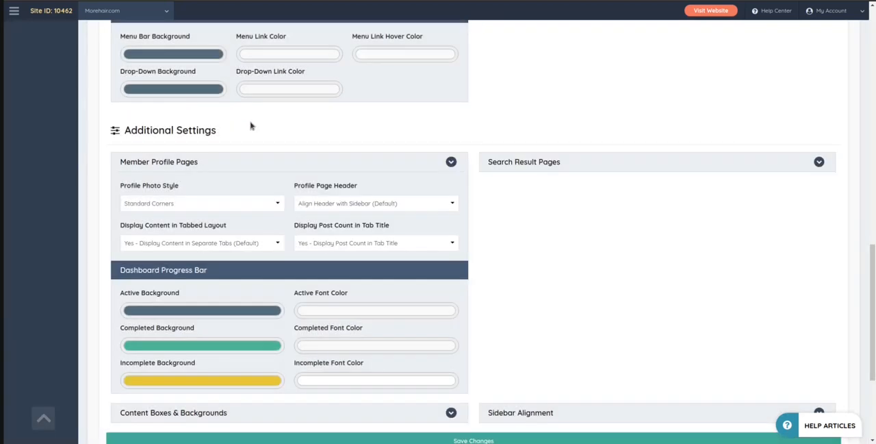
# Expand the Content Boxes & Backgrounds and Sidebar Alignment sections and review their settings
pyautogui.scroll(-2, 616, 260)
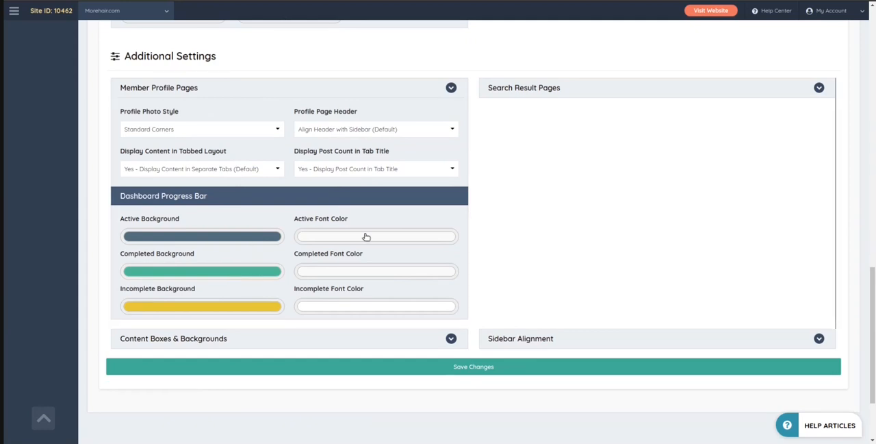
pyautogui.scroll(-2, 242, 240)
pyautogui.click(291, 240)
pyautogui.scroll(-3, 335, 225)
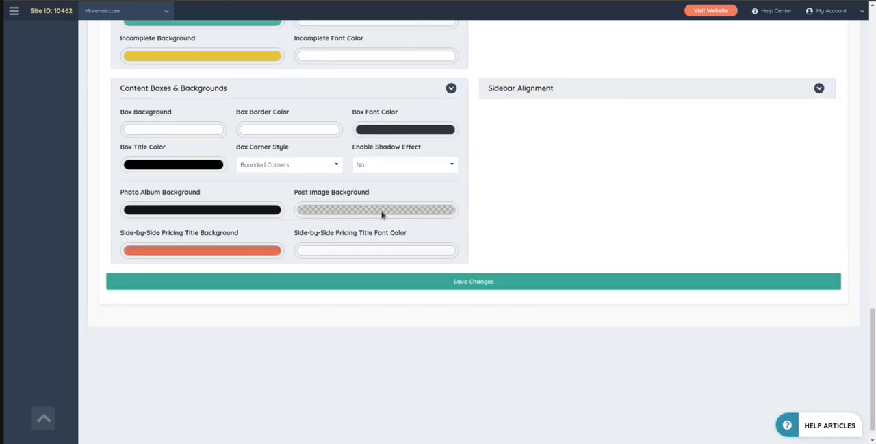
pyautogui.scroll(2, 472, 175)
pyautogui.click(505, 190)
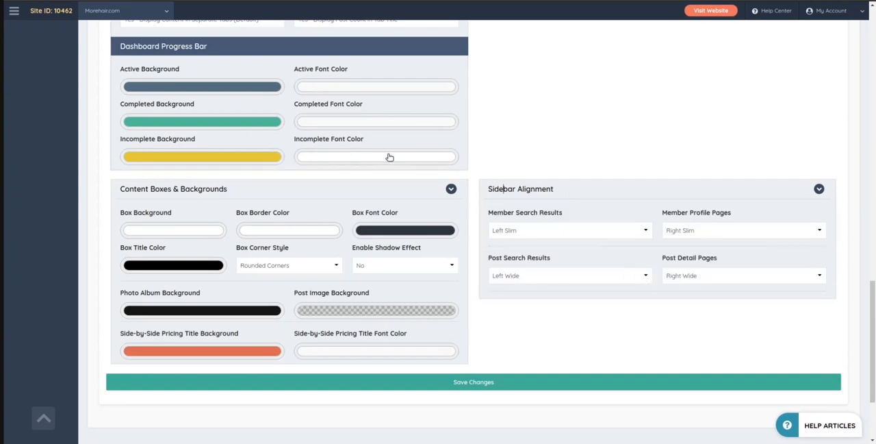
# Expand the Search Result Pages section and examine its display settings, especially the Google Search Assist option
pyautogui.scroll(3, 657, 282)
pyautogui.scroll(3, 657, 281)
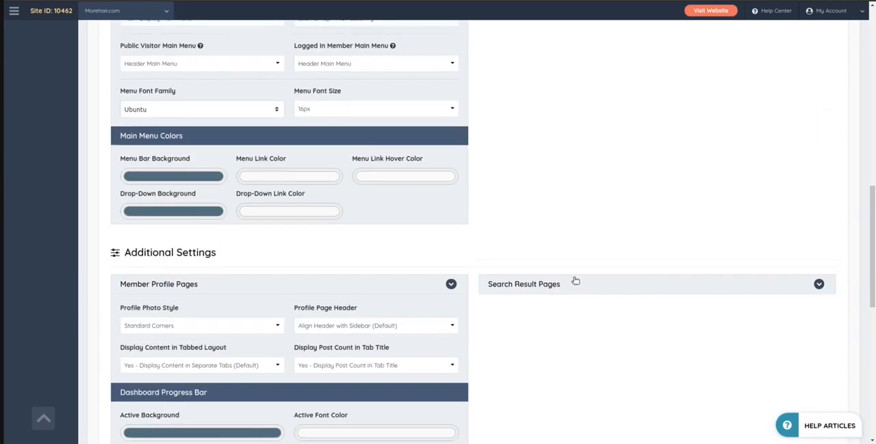
pyautogui.click(558, 287)
pyautogui.scroll(-3, 557, 287)
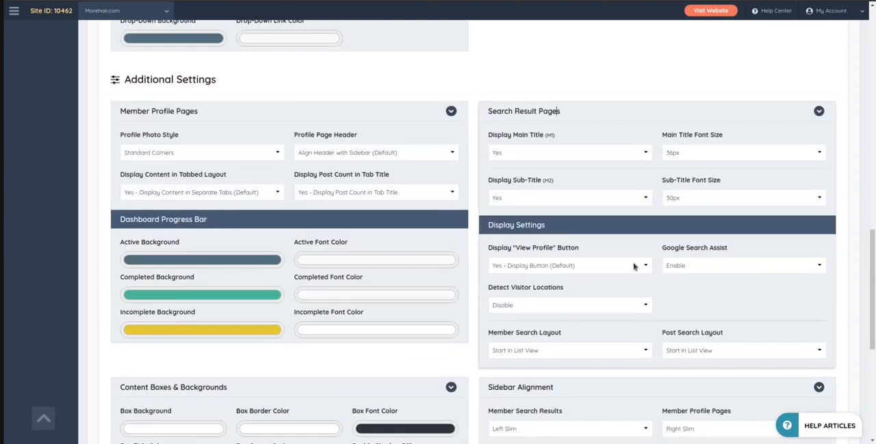
pyautogui.scroll(-1, 716, 264)
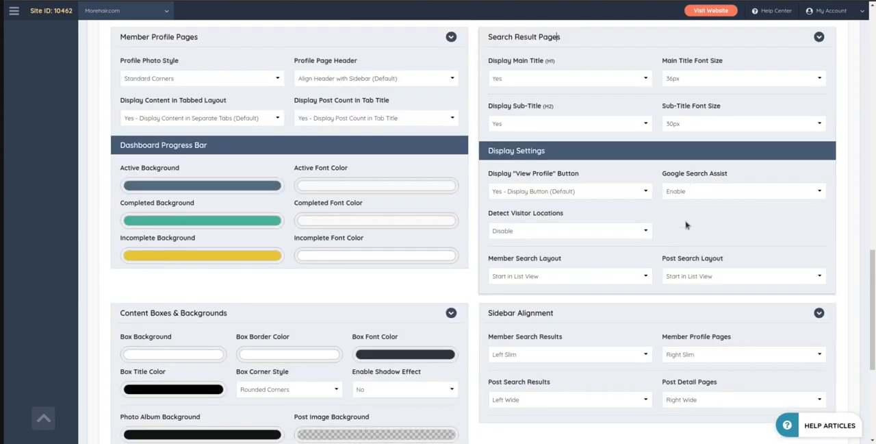
pyautogui.scroll(-1, 688, 224)
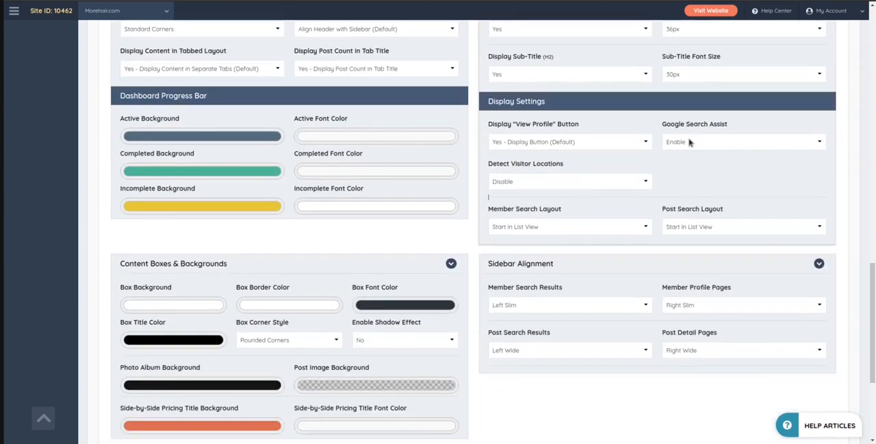
pyautogui.moveTo(667, 128); pyautogui.dragTo(725, 130)
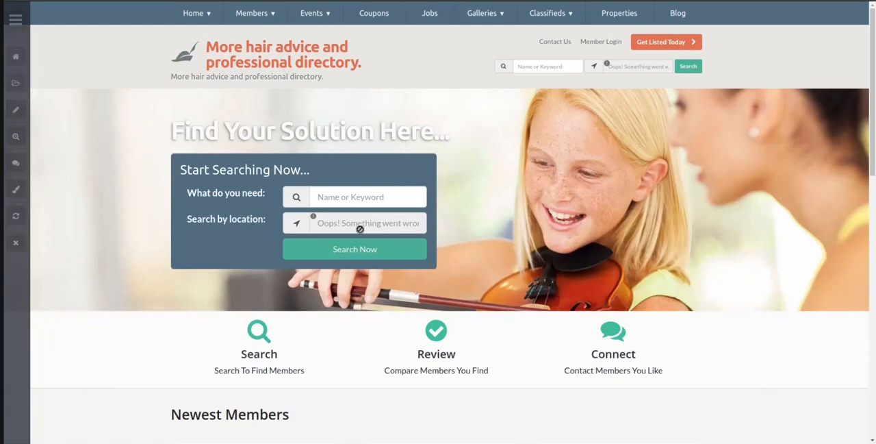
# Search the live home page for the nonsense keyword "adasdqwdq" and examine the search results page
pyautogui.click(368, 198)
pyautogui.write('adasdqwdq')
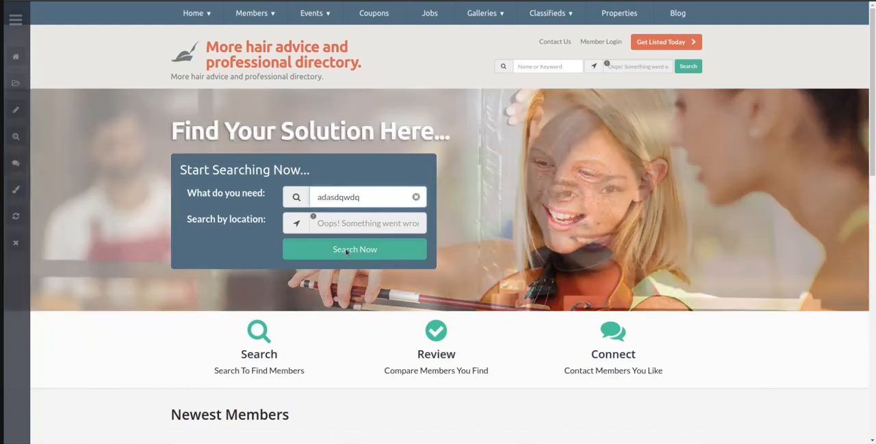
pyautogui.click(346, 251)
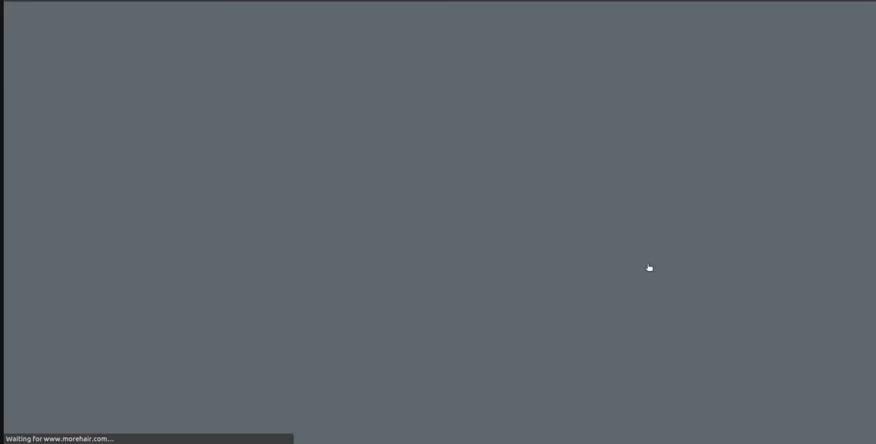
pyautogui.scroll(-3, 363, 163)
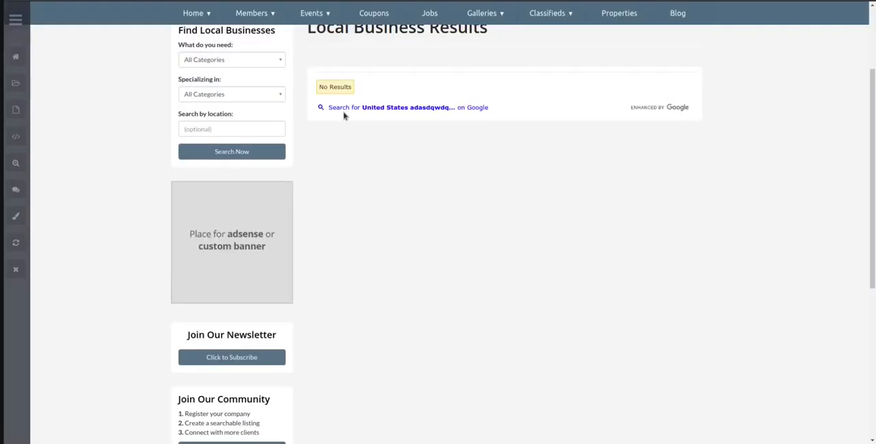
pyautogui.scroll(2, 434, 235)
pyautogui.scroll(1, 421, 190)
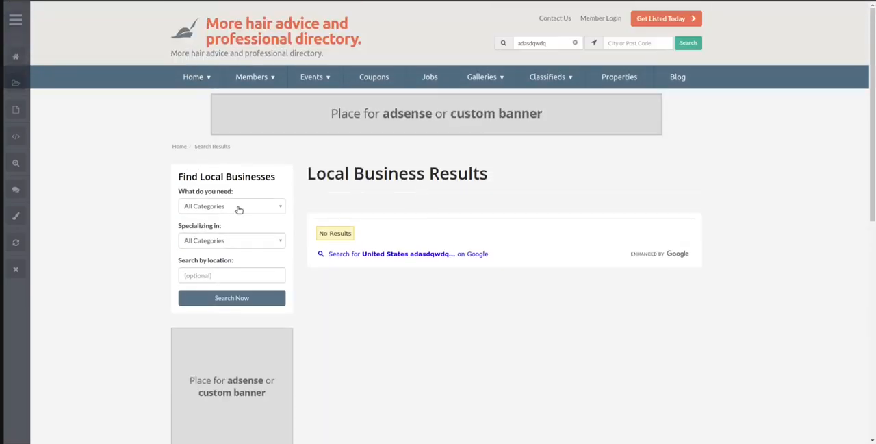
# Search the directory for "coloring products" from the results page header and look through the Local Business Results
pyautogui.click(237, 206)
pyautogui.click(377, 214)
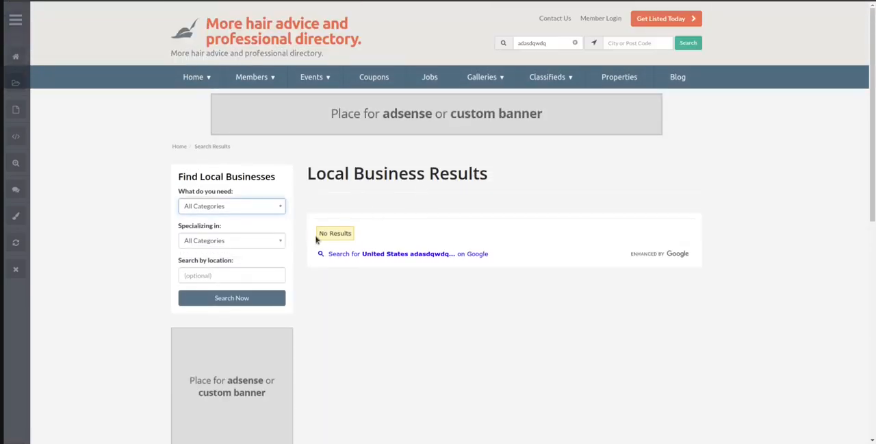
pyautogui.doubleClick(547, 43)
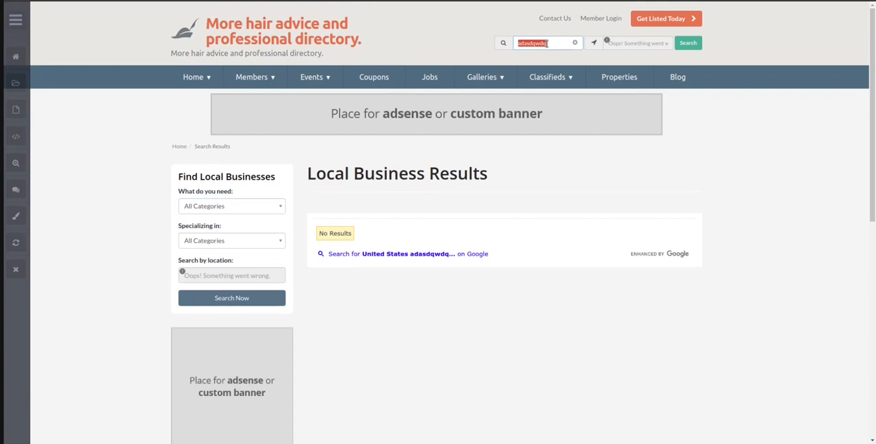
pyautogui.write('hair')
pyautogui.press('BackSpace')
pyautogui.press('BackSpace')
pyautogui.press('BackSpace')
pyautogui.write('coloring products')
pyautogui.press('Return')
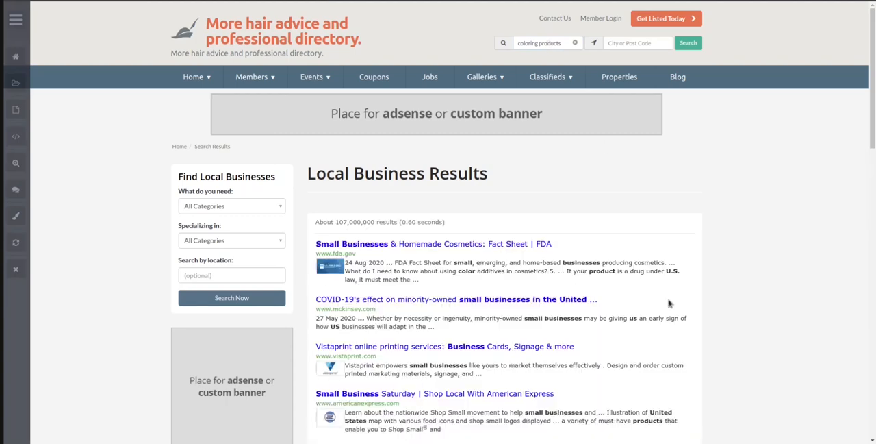
pyautogui.scroll(-5, 778, 231)
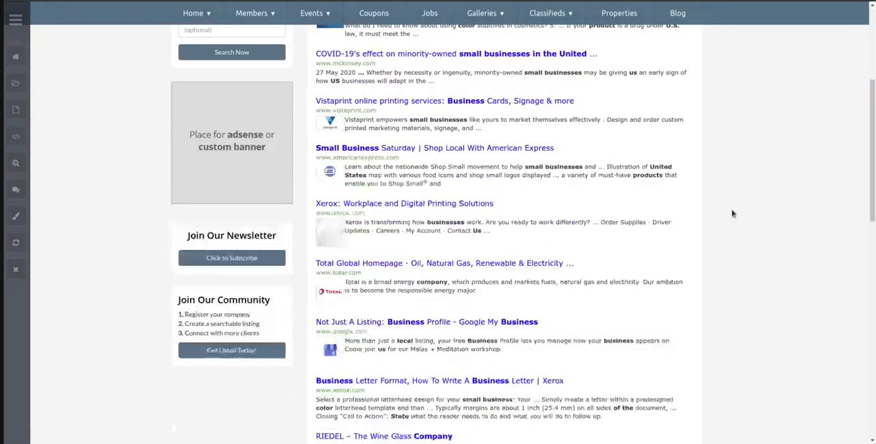
pyautogui.scroll(4, 732, 214)
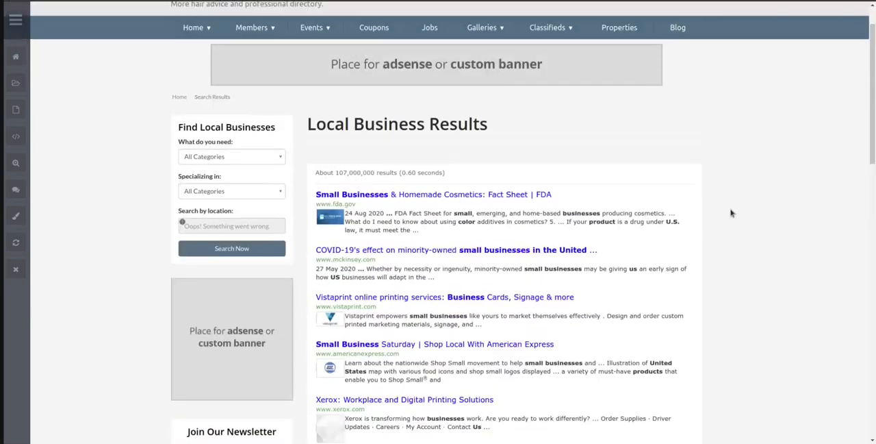
# Examine the Google-assisted Local Business Results for "coloring products" down to the end of the list and back up to the page header
pyautogui.scroll(1, 748, 214)
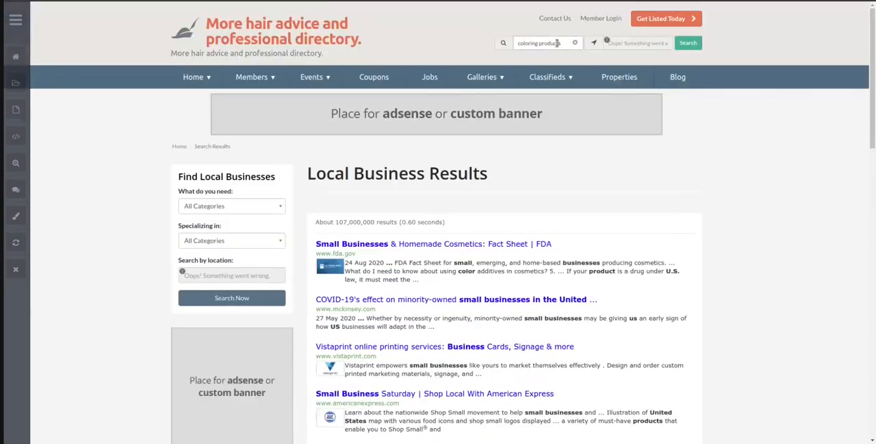
pyautogui.moveTo(562, 44); pyautogui.dragTo(521, 44)
pyautogui.click(816, 173)
pyautogui.scroll(-2, 759, 247)
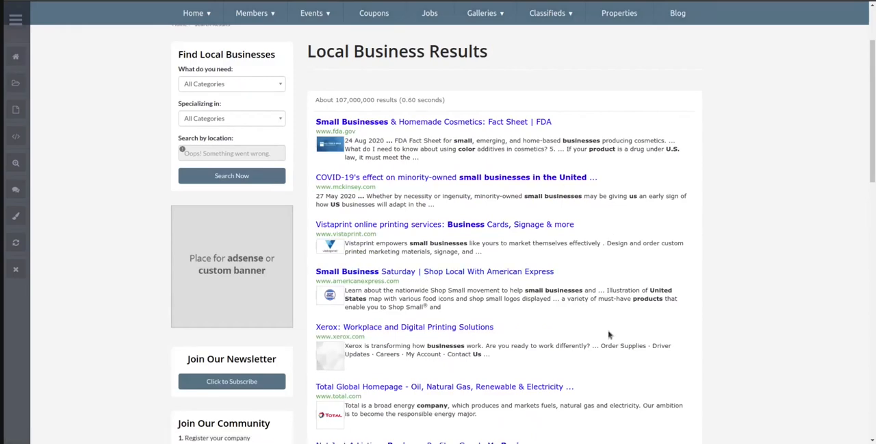
pyautogui.scroll(-4, 610, 334)
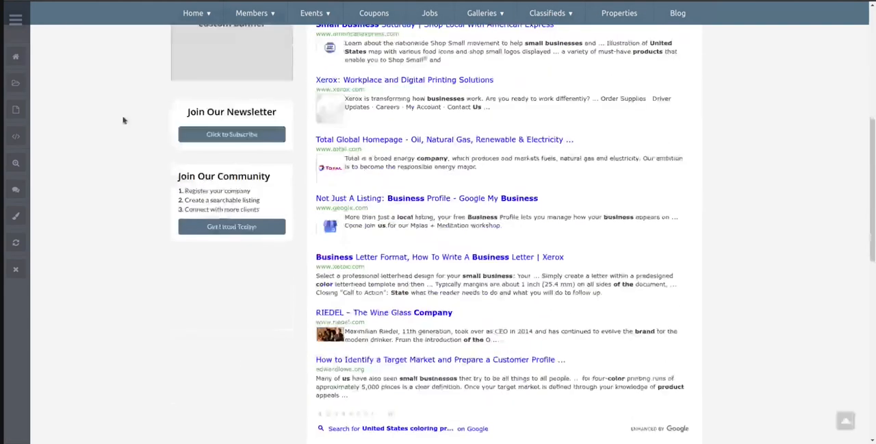
pyautogui.scroll(4, 629, 274)
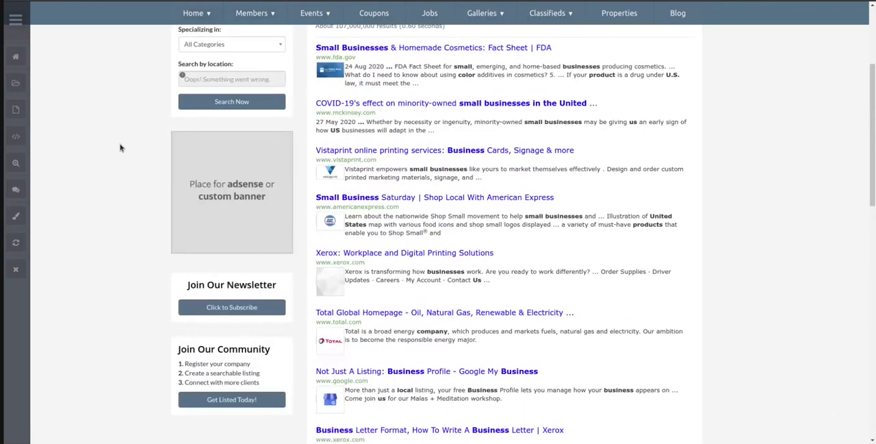
pyautogui.scroll(1, 707, 310)
pyautogui.scroll(2, 753, 288)
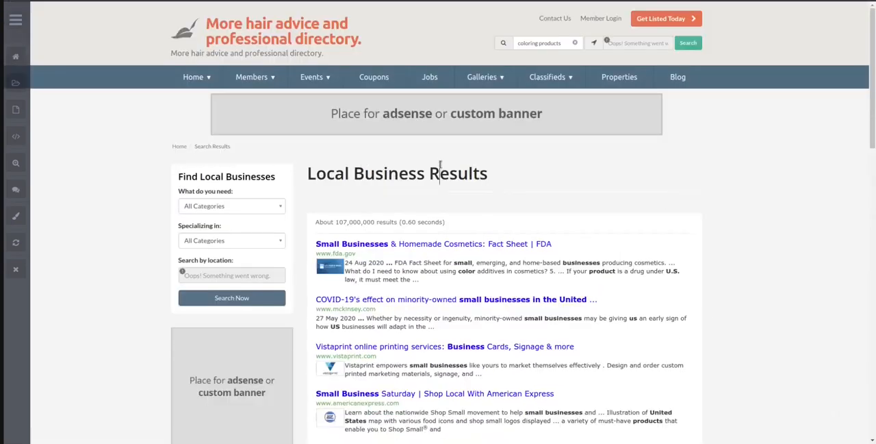
pyautogui.scroll(-2, 440, 170)
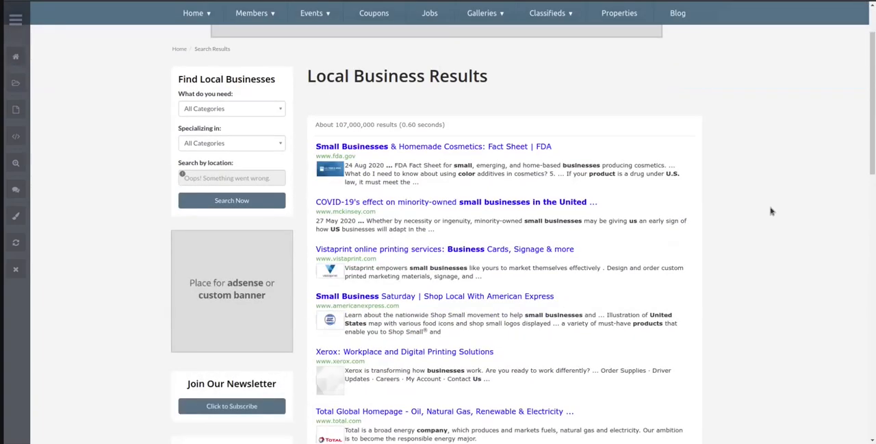
pyautogui.scroll(-2, 769, 212)
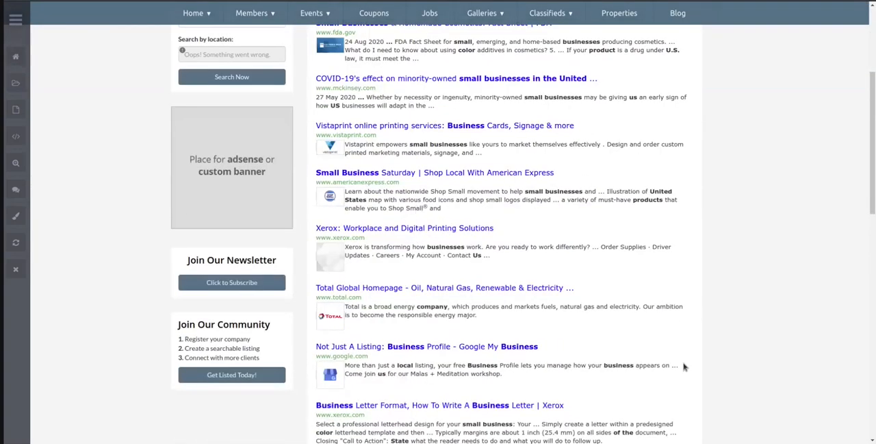
pyautogui.scroll(2, 580, 279)
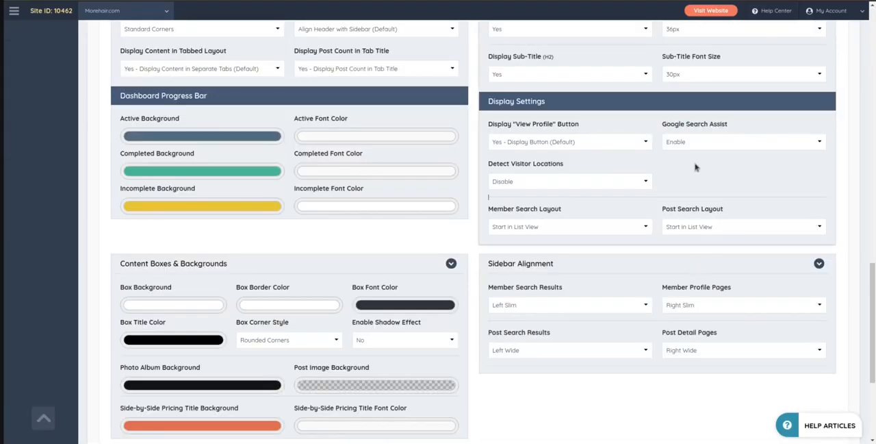
# Set Google Search Assist to Disable in the Search Result Pages display settings and save the changes
pyautogui.click(690, 143)
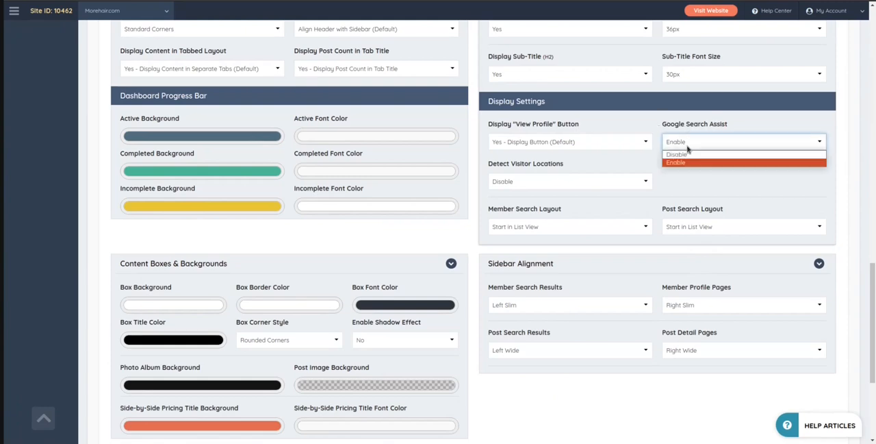
pyautogui.click(692, 166)
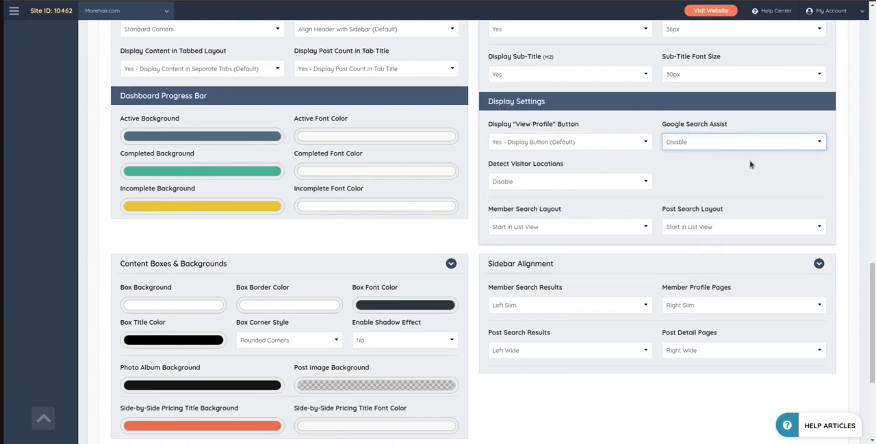
pyautogui.scroll(-2, 593, 330)
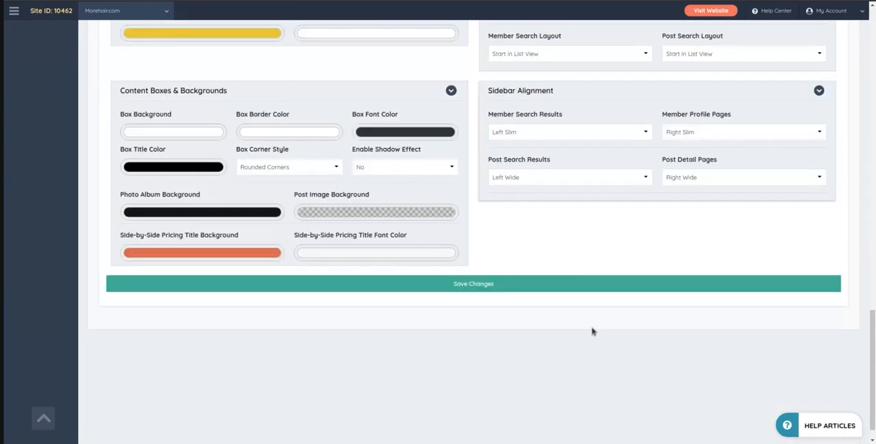
pyautogui.scroll(3, 596, 330)
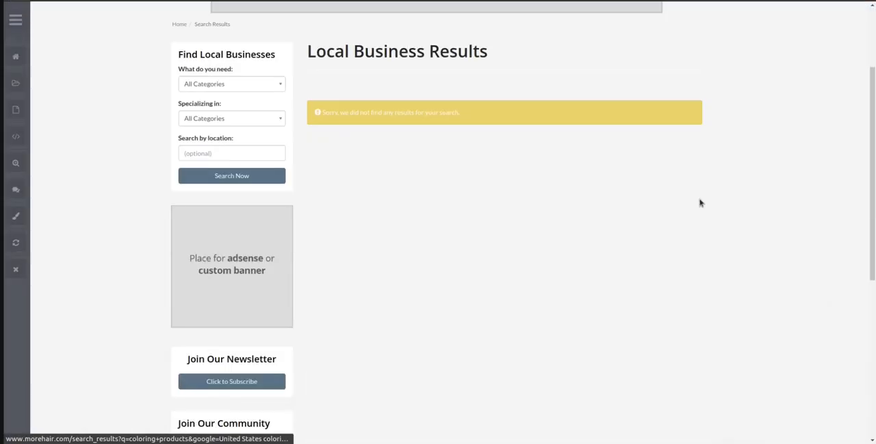
# Check how the live "coloring products" results page behaves without Google Search Assist, highlighting the message under Local Business Results
pyautogui.moveTo(324, 111); pyautogui.dragTo(537, 121)
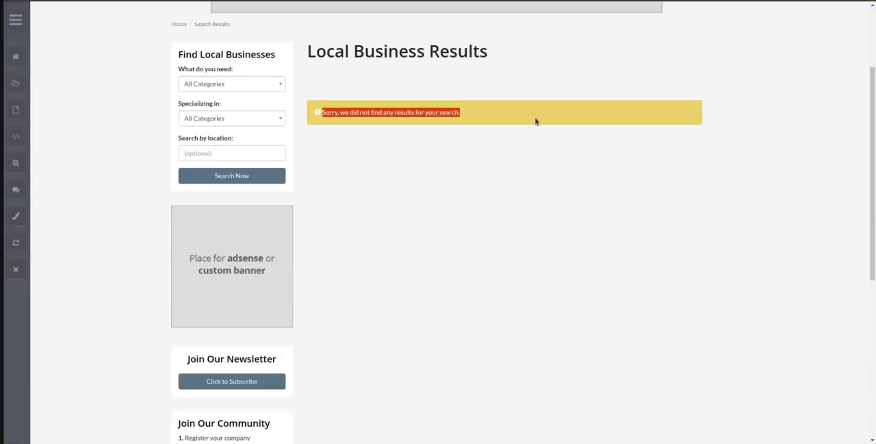
pyautogui.click(534, 151)
pyautogui.scroll(3, 366, 164)
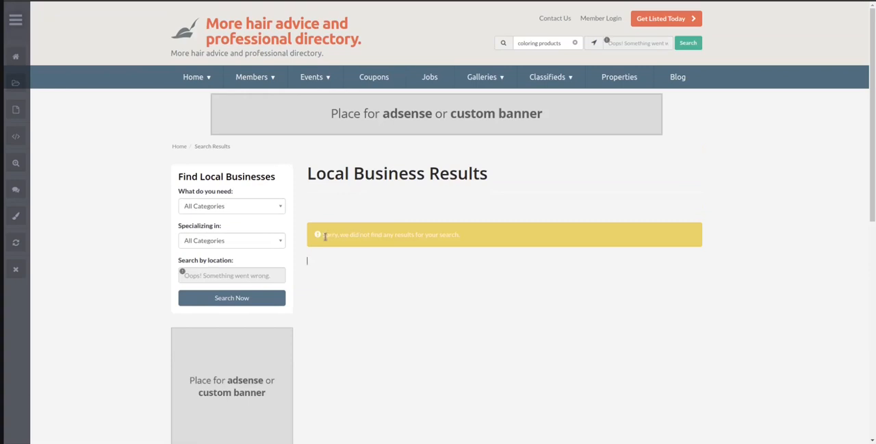
pyautogui.moveTo(322, 235); pyautogui.dragTo(450, 244)
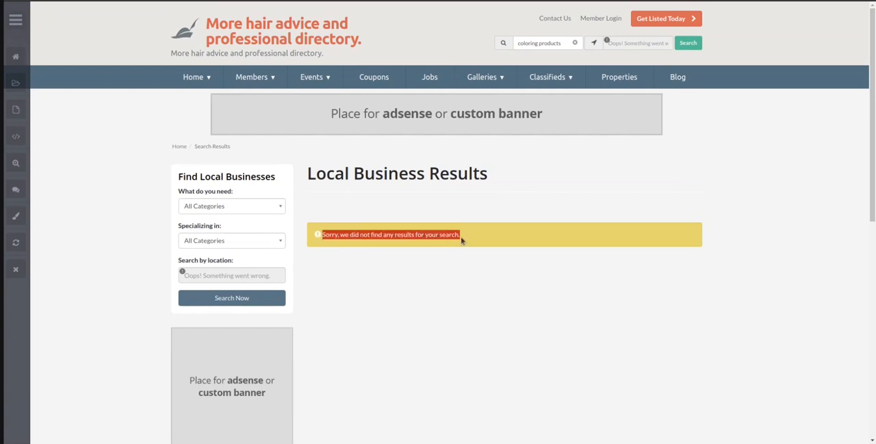
pyautogui.click(462, 240)
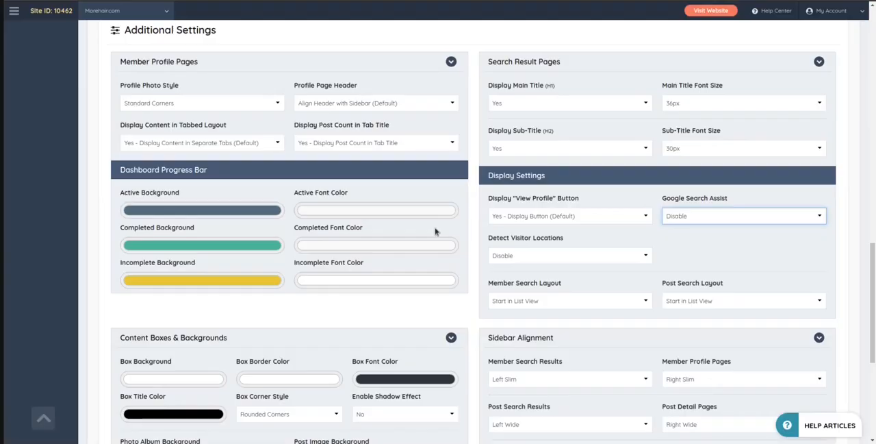
# Expand the Header Colors section and review its settings, including the available Header Search Module options
pyautogui.scroll(15, 435, 231)
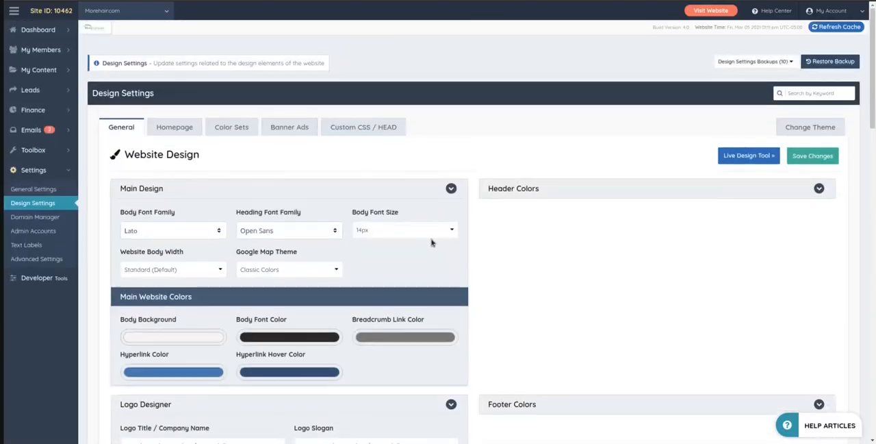
pyautogui.click(533, 188)
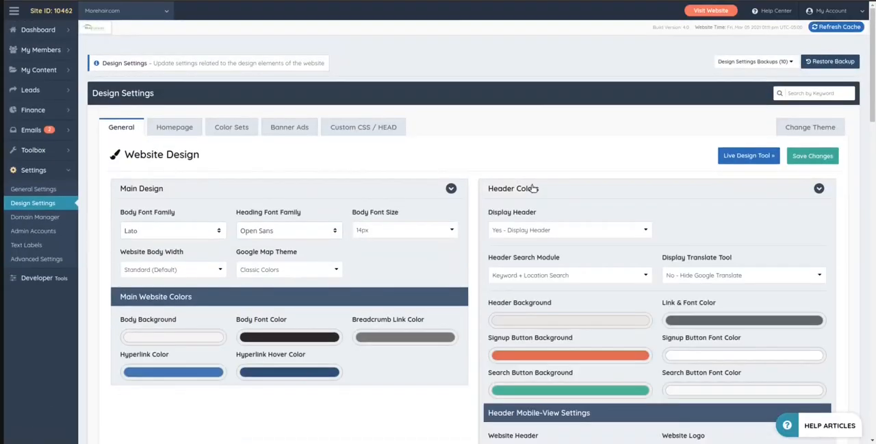
pyautogui.scroll(-2, 533, 189)
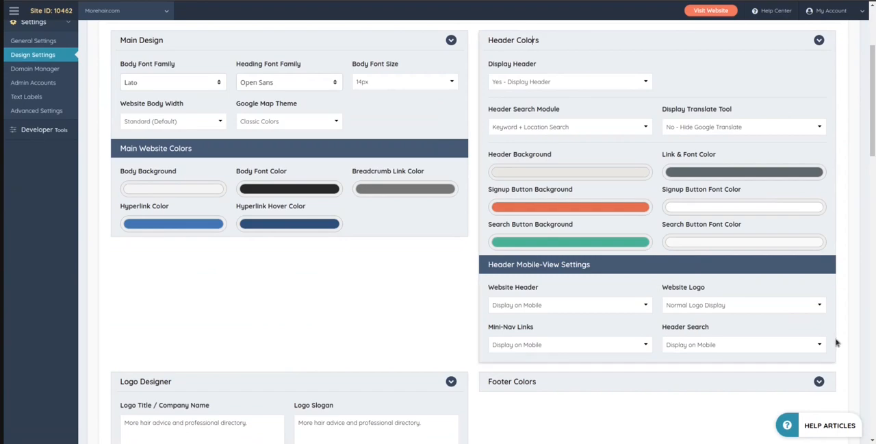
pyautogui.scroll(3, 840, 343)
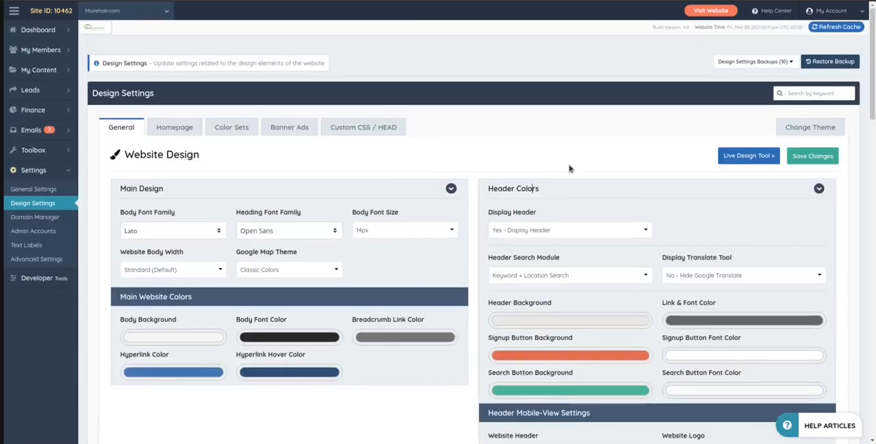
pyautogui.scroll(-2, 487, 162)
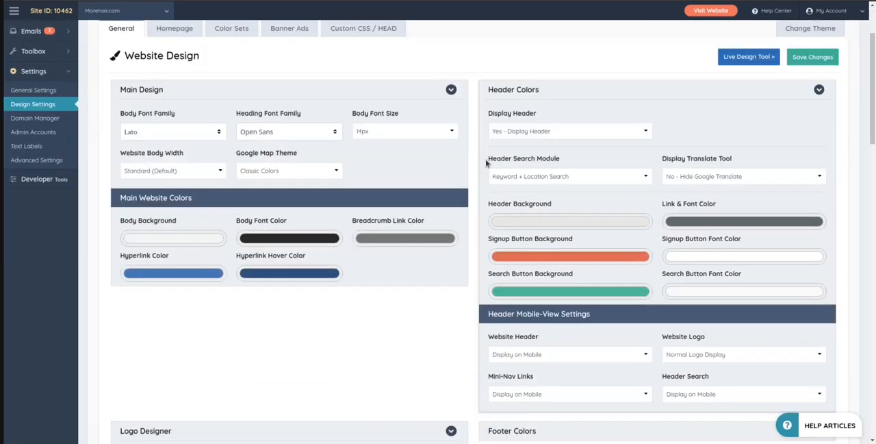
pyautogui.click(504, 178)
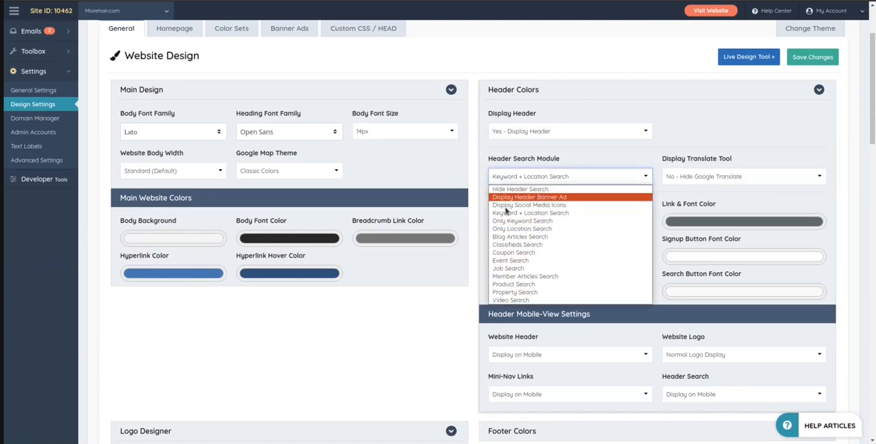
pyautogui.click(565, 62)
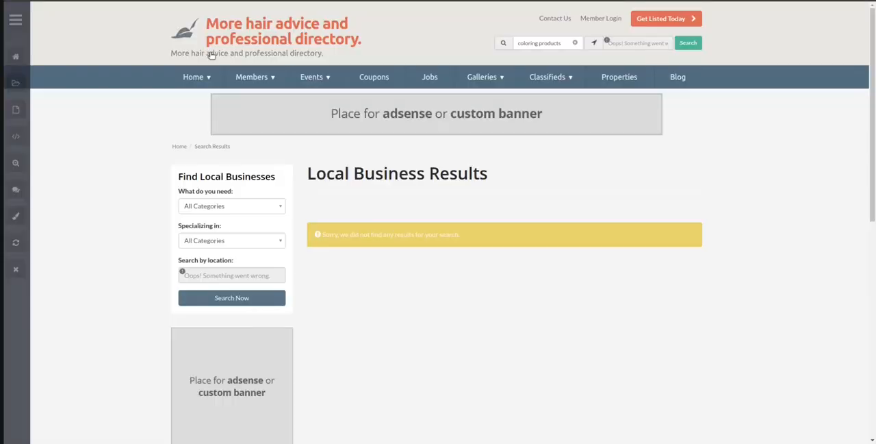
# Set the Header Search Module to Only Keyword Search, save the changes, and check the header search on the live home page
pyautogui.moveTo(173, 81)
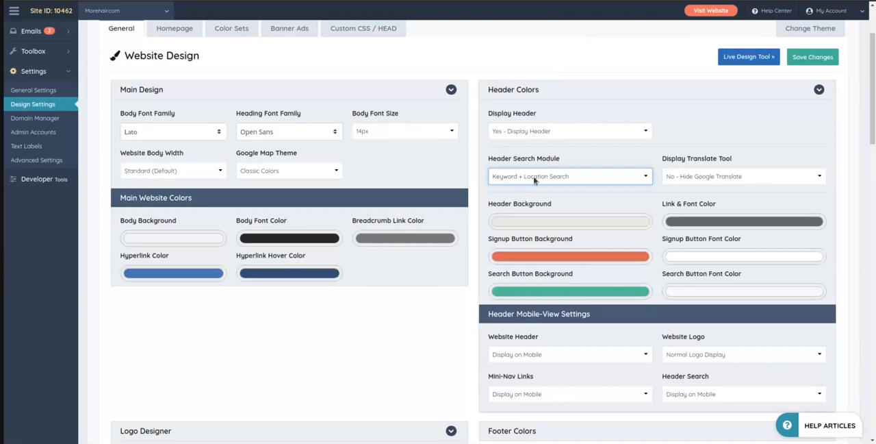
pyautogui.click(535, 180)
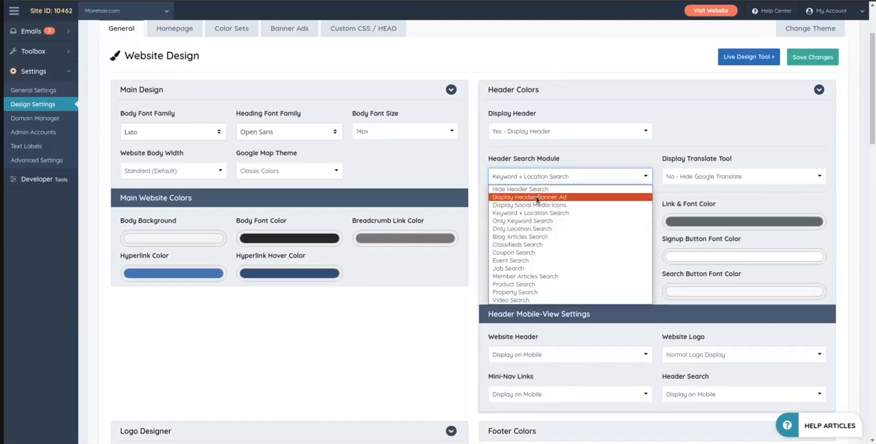
pyautogui.click(545, 225)
pyautogui.click(811, 58)
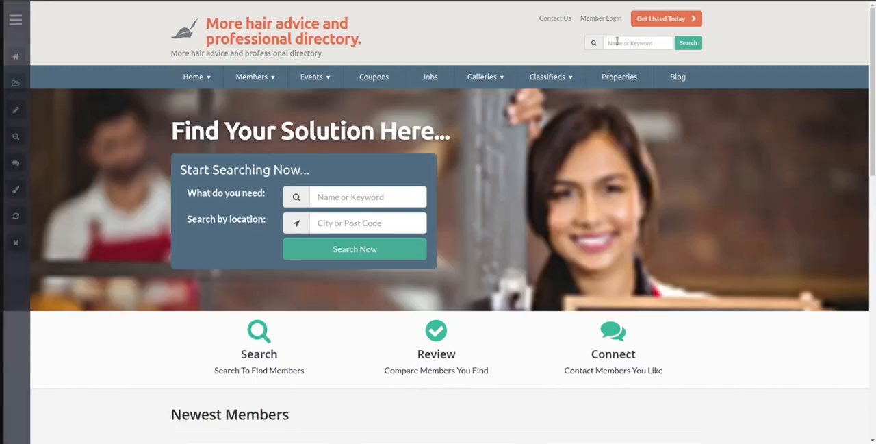
pyautogui.click(664, 43)
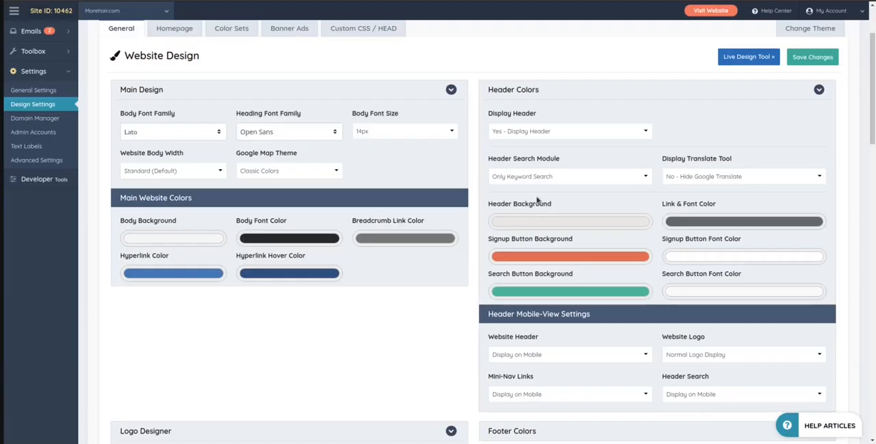
# Set the Header Search Module to Member Articles Search, save the changes, and reload the live home page
pyautogui.click(541, 176)
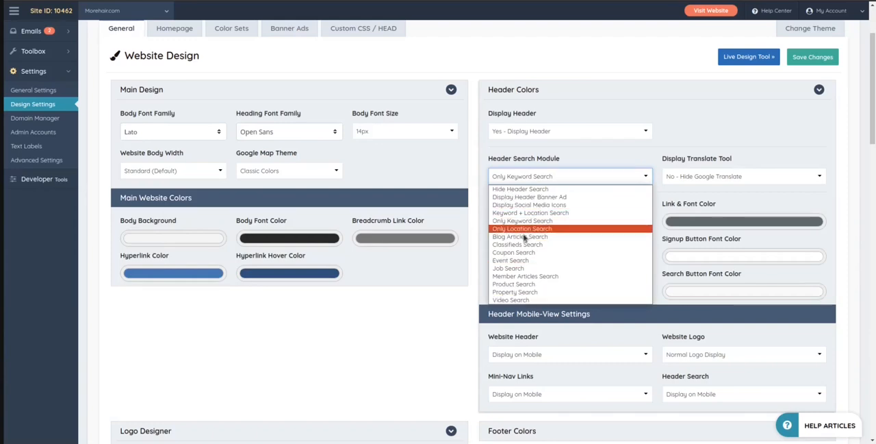
pyautogui.click(523, 277)
pyautogui.click(809, 59)
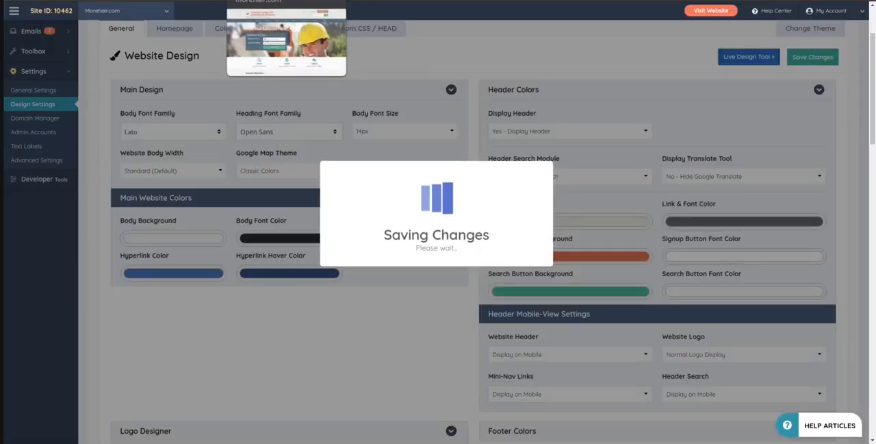
pyautogui.click(274, 1)
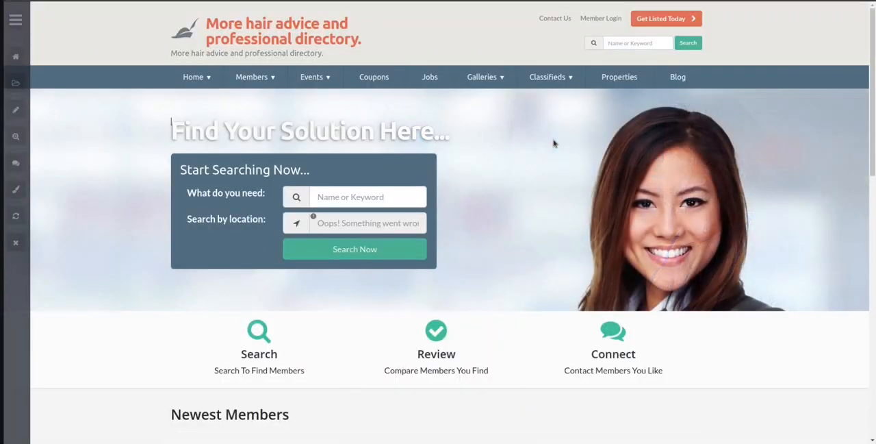
pyautogui.press('F5')
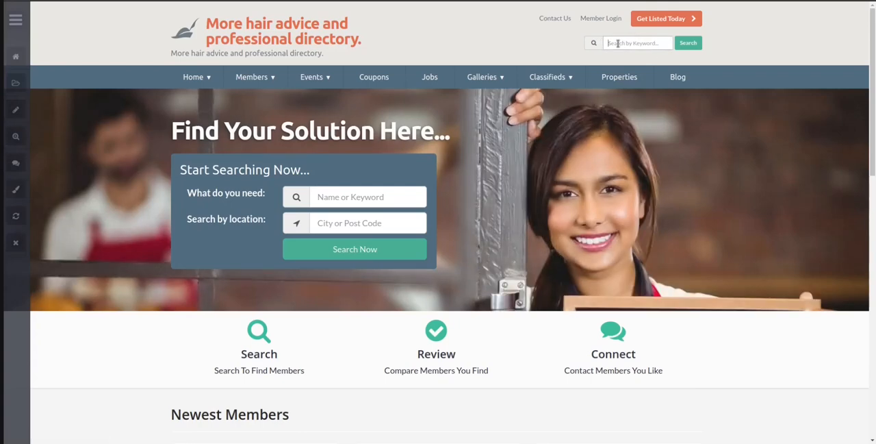
# Search the live site's header for "asdad" and check which type of results page opens
pyautogui.write('asdad')
pyautogui.click(692, 47)
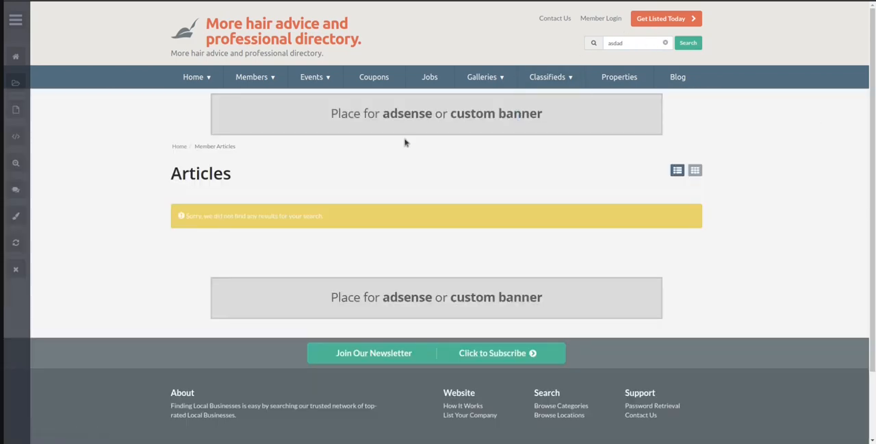
pyautogui.moveTo(171, 174); pyautogui.dragTo(257, 175)
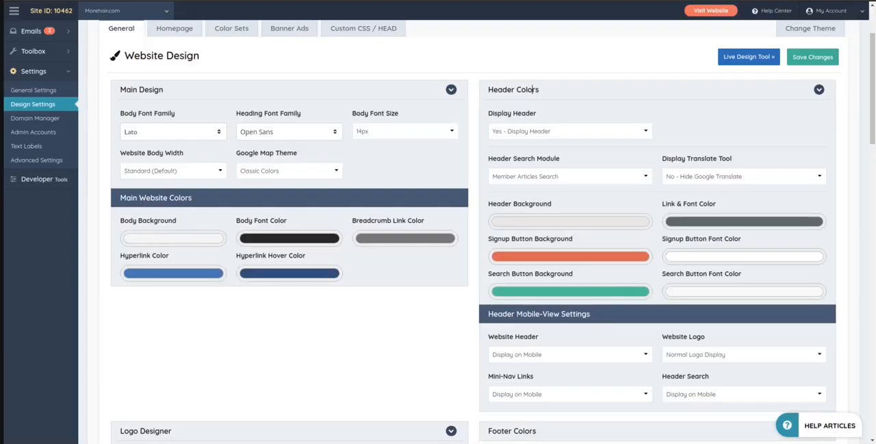
# Set the Header Search Module back to Keyword + Location Search and save the changes
pyautogui.click(546, 176)
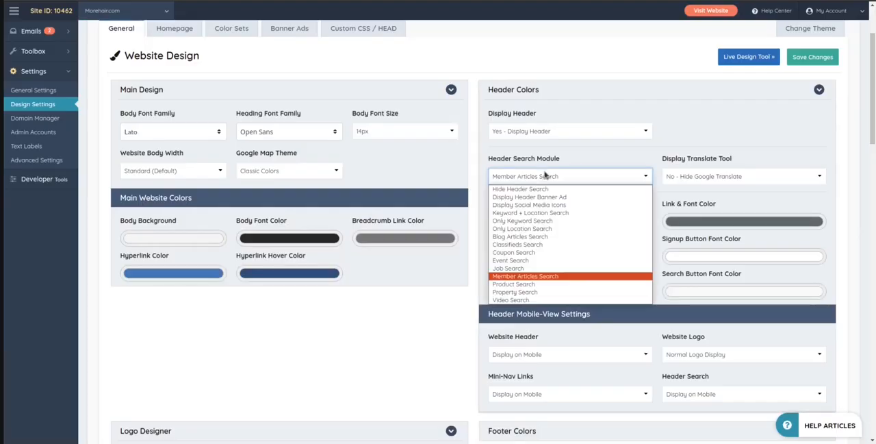
pyautogui.click(536, 213)
pyautogui.click(808, 58)
pyautogui.scroll(1, 217, 103)
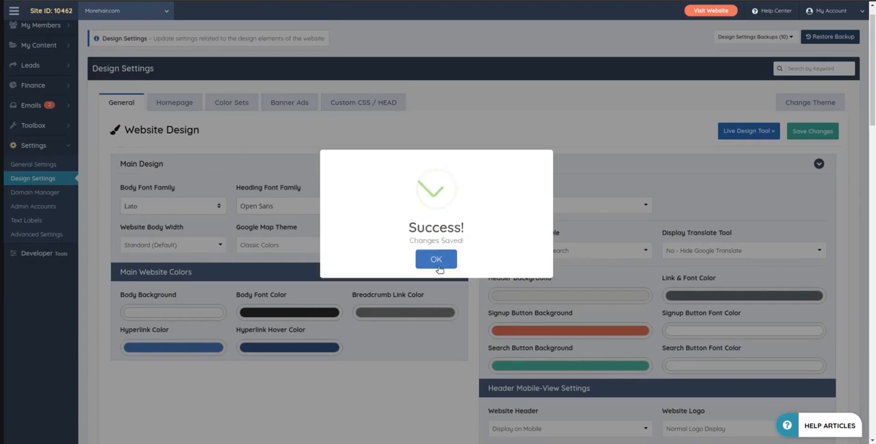
# Dismiss the save confirmation and expand the Hero Title Text settings in the Homepage design settings
pyautogui.click(438, 259)
pyautogui.scroll(1, 147, 137)
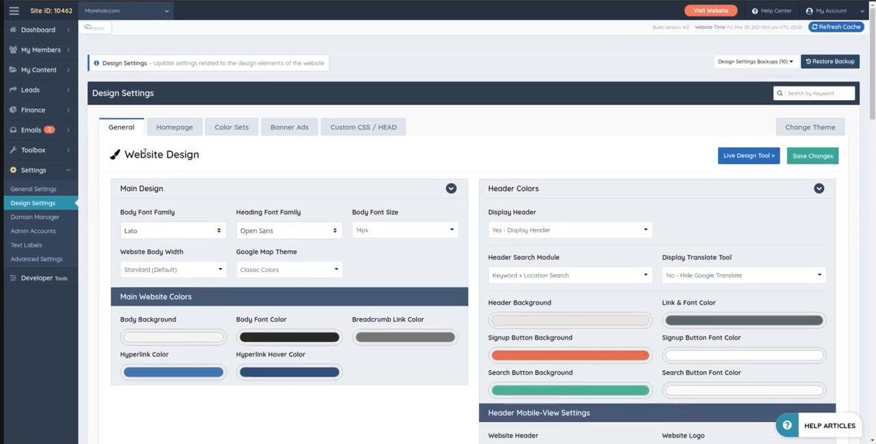
pyautogui.click(180, 128)
pyautogui.scroll(-1, 258, 162)
pyautogui.scroll(-3, 258, 162)
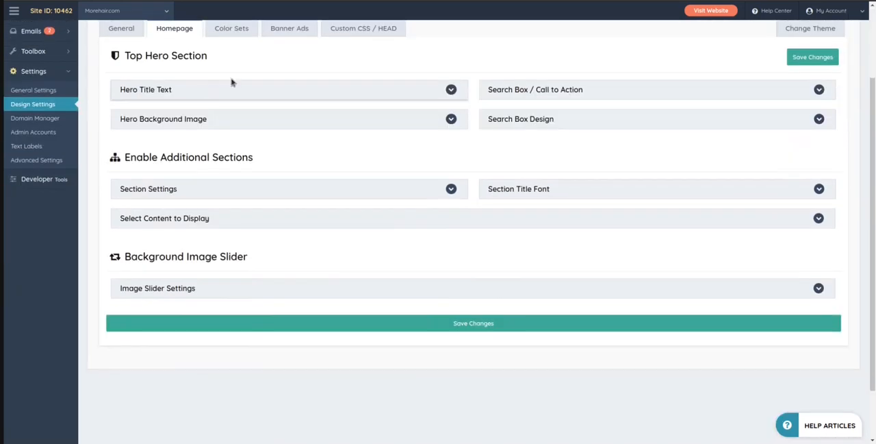
pyautogui.scroll(3, 231, 82)
pyautogui.click(214, 165)
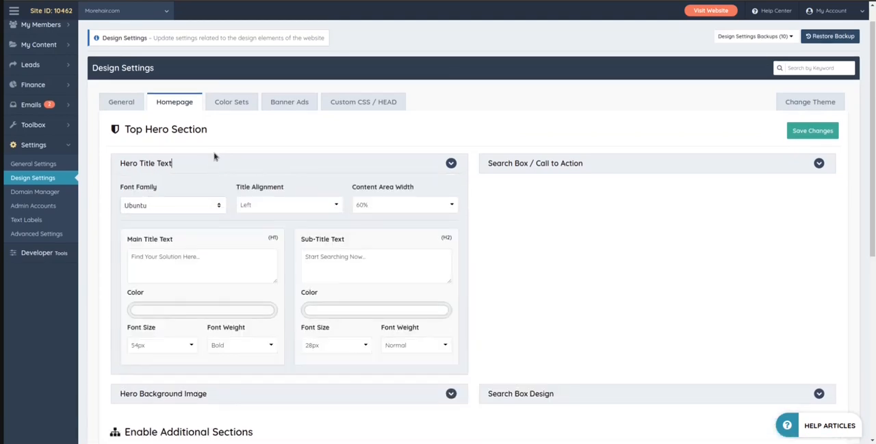
pyautogui.scroll(-3, 202, 160)
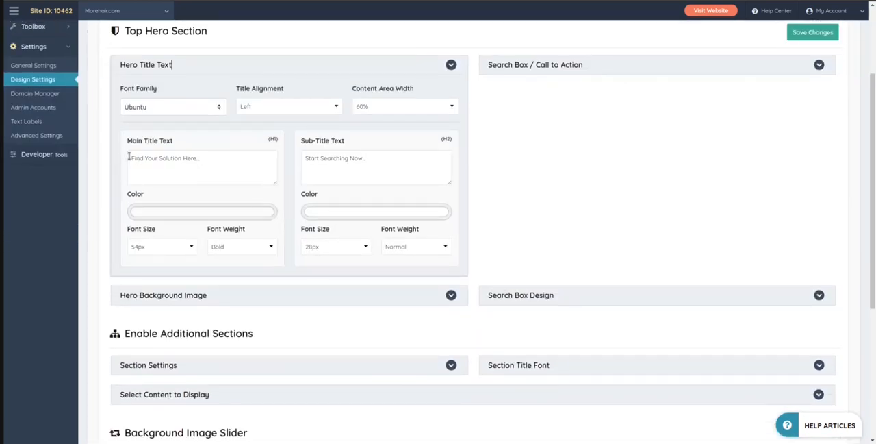
# Compare the hero's Main Title Text and Sub-Title Text settings with the headings on the live home page
pyautogui.moveTo(128, 157); pyautogui.dragTo(205, 158)
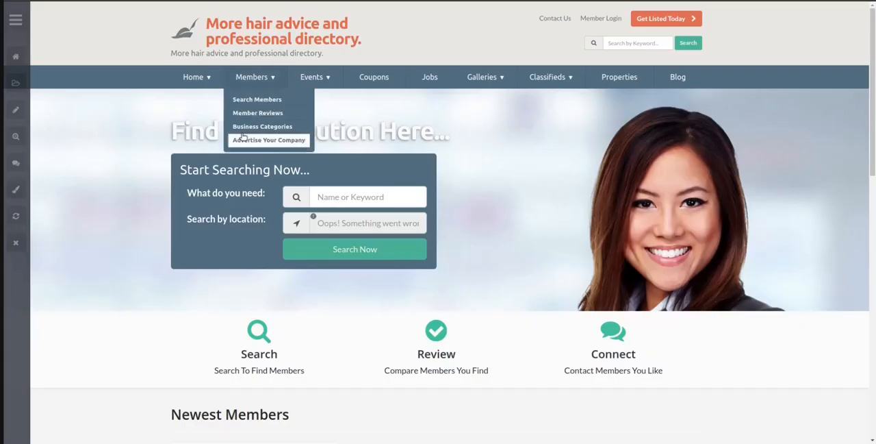
pyautogui.moveTo(170, 129); pyautogui.dragTo(464, 139)
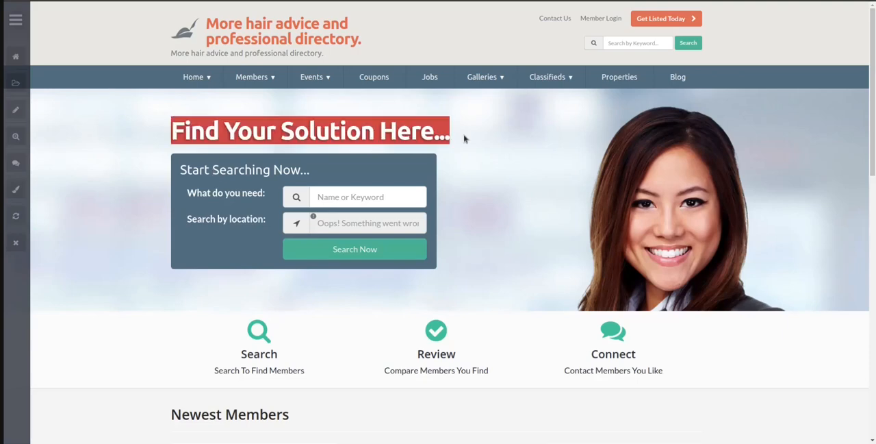
pyautogui.click(404, 130)
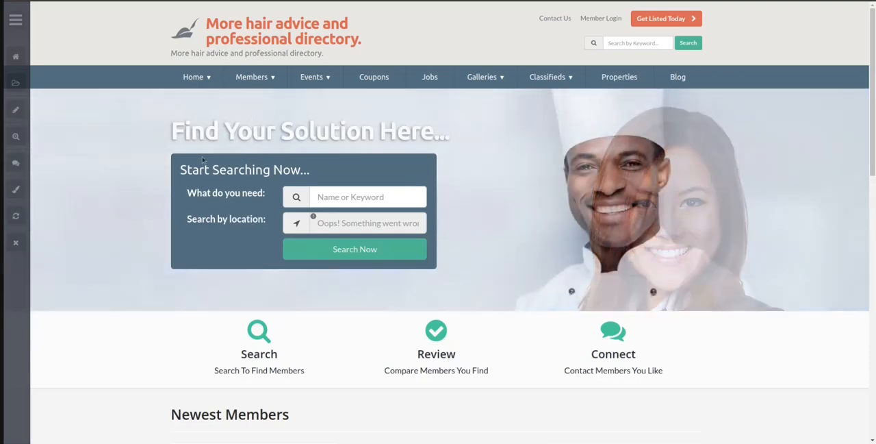
pyautogui.moveTo(203, 159); pyautogui.dragTo(341, 176)
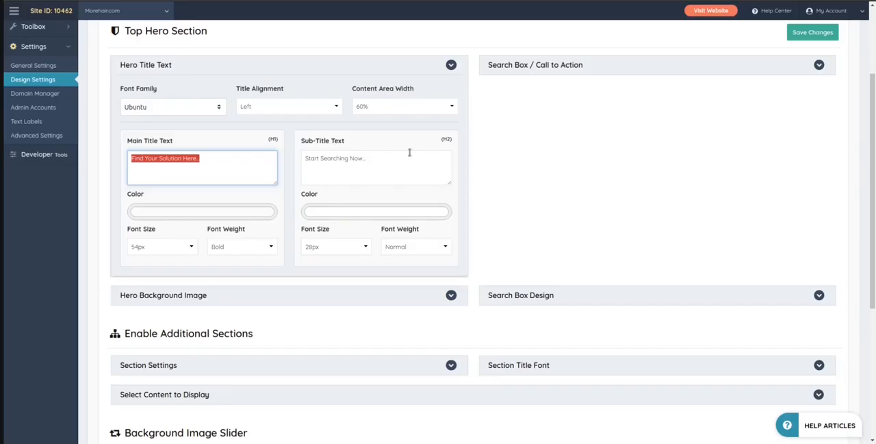
pyautogui.click(390, 162)
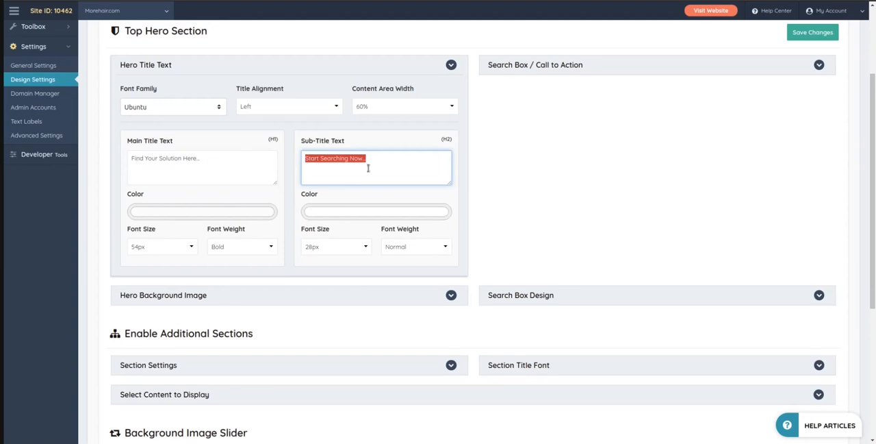
pyautogui.moveTo(362, 161); pyautogui.dragTo(346, 160)
# Expand the Hero Background Image settings and review the image, mobile display, spacing and overlay options
pyautogui.scroll(-2, 245, 186)
pyautogui.click(164, 171)
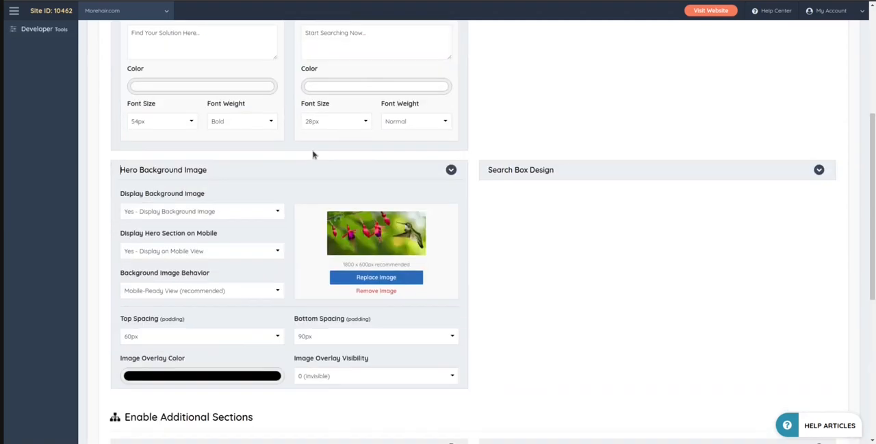
pyautogui.scroll(-2, 313, 152)
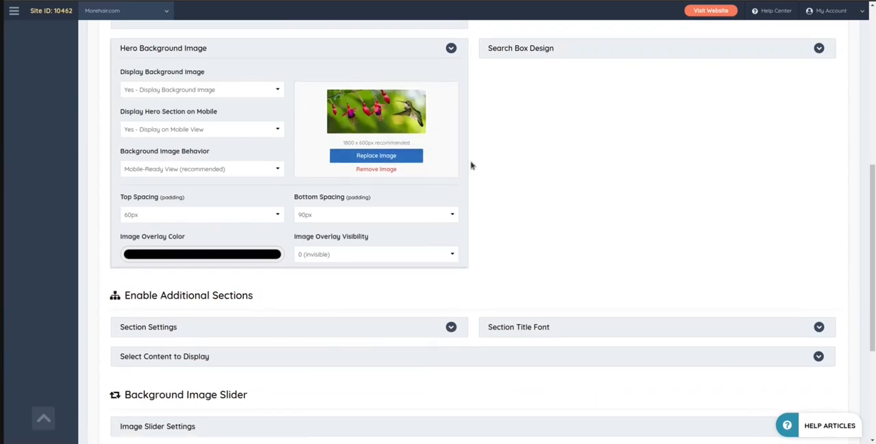
pyautogui.scroll(3, 465, 167)
pyautogui.scroll(3, 479, 273)
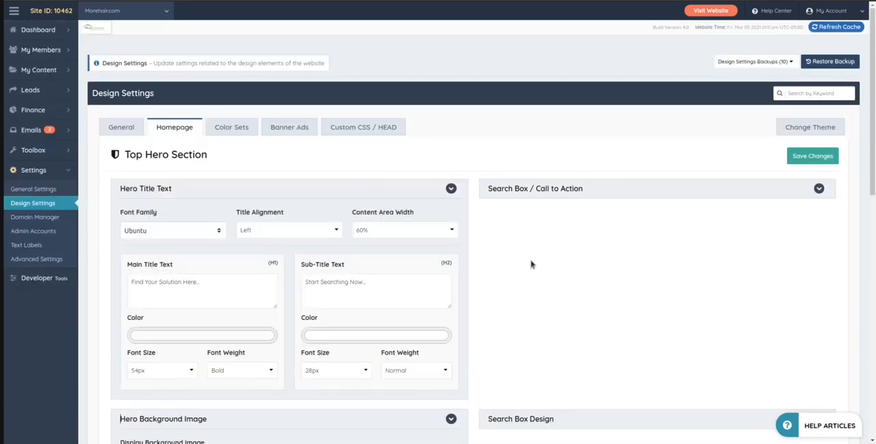
pyautogui.scroll(-5, 487, 207)
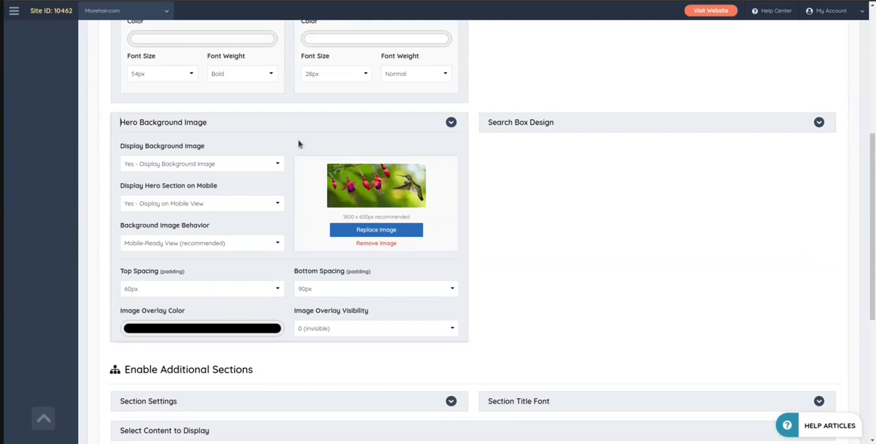
pyautogui.scroll(-2, 566, 147)
pyautogui.scroll(2, 565, 147)
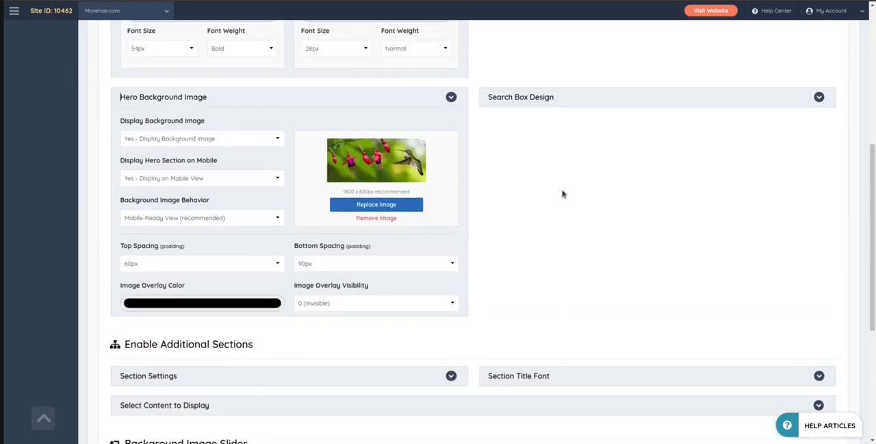
# Expand Section Settings and Section Title Font under Enable Additional Sections to view their options
pyautogui.scroll(-2, 565, 193)
pyautogui.click(163, 254)
pyautogui.scroll(-2, 171, 172)
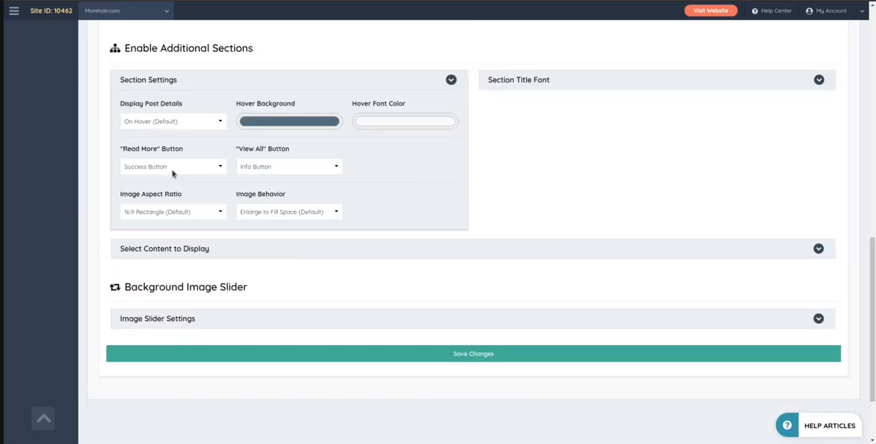
pyautogui.click(518, 76)
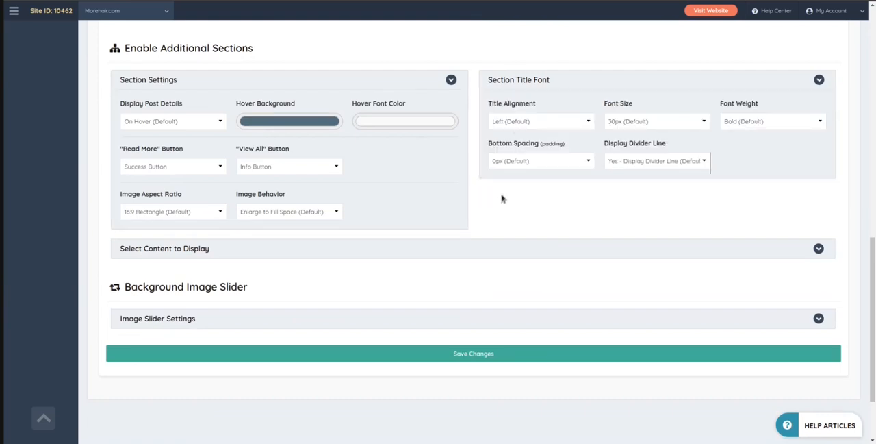
# Expand the Image Slider Settings and look through the slider options and the images assigned to the slides
pyautogui.scroll(-2, 383, 205)
pyautogui.click(225, 221)
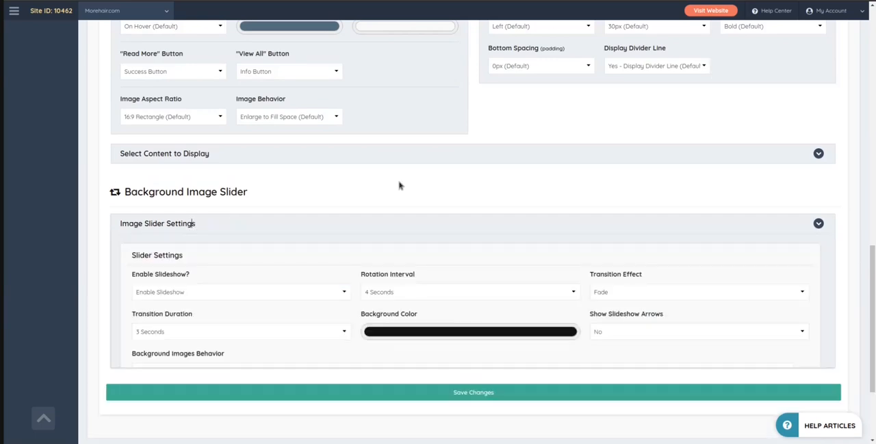
pyautogui.scroll(-5, 305, 130)
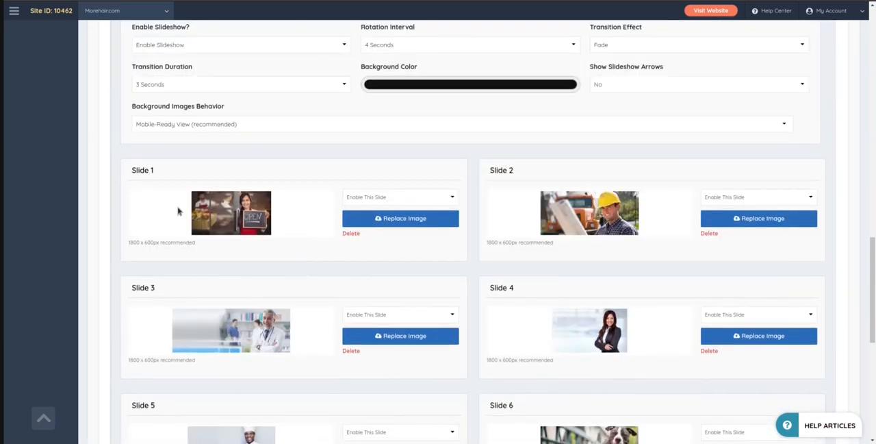
pyautogui.scroll(-3, 329, 302)
pyautogui.scroll(3, 472, 227)
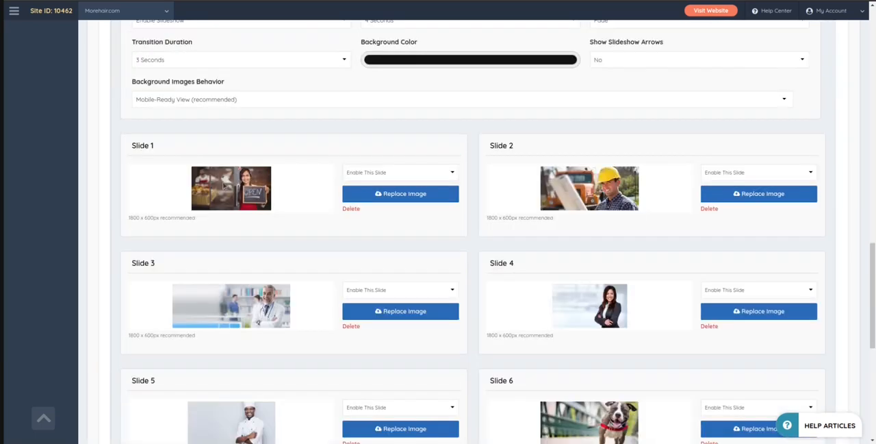
pyautogui.scroll(-2, 525, 371)
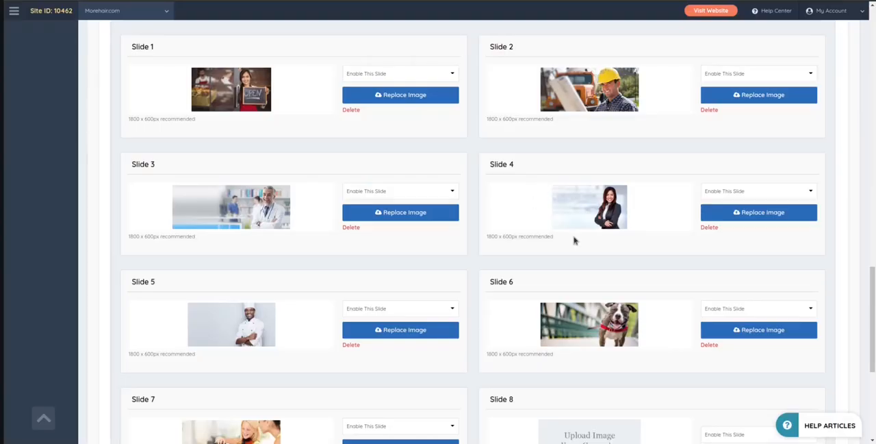
pyautogui.scroll(-3, 513, 89)
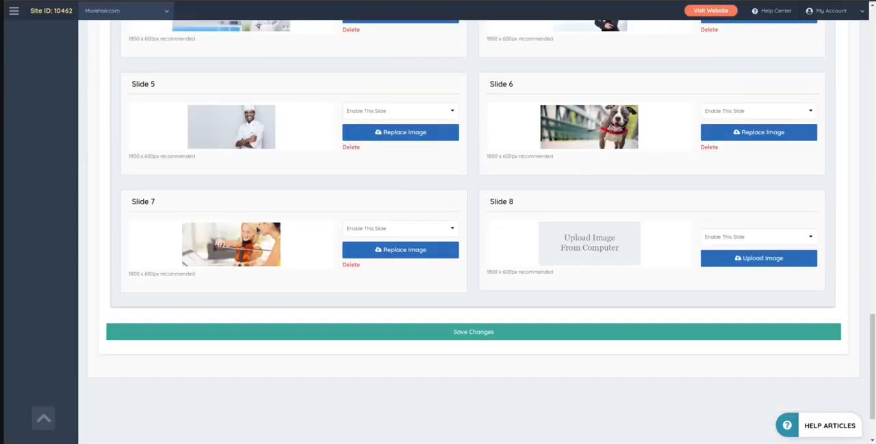
pyautogui.scroll(7, 592, 155)
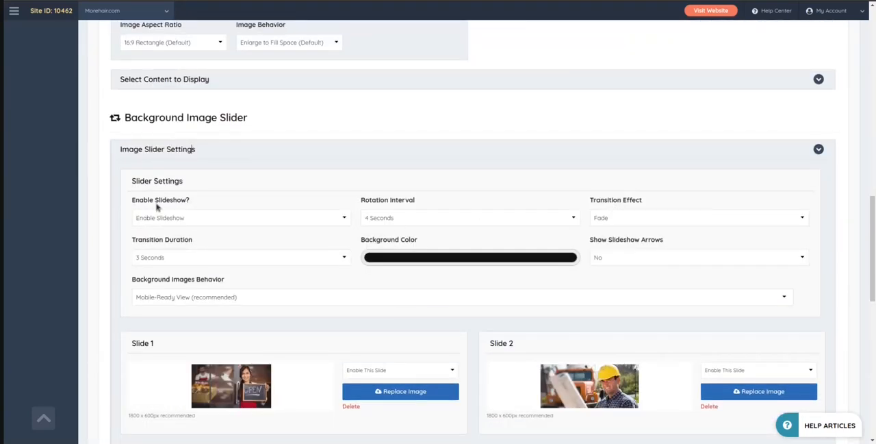
# Check the available choices for the image slider's Rotation Interval, Transition Effect and Transition Duration
pyautogui.click(399, 219)
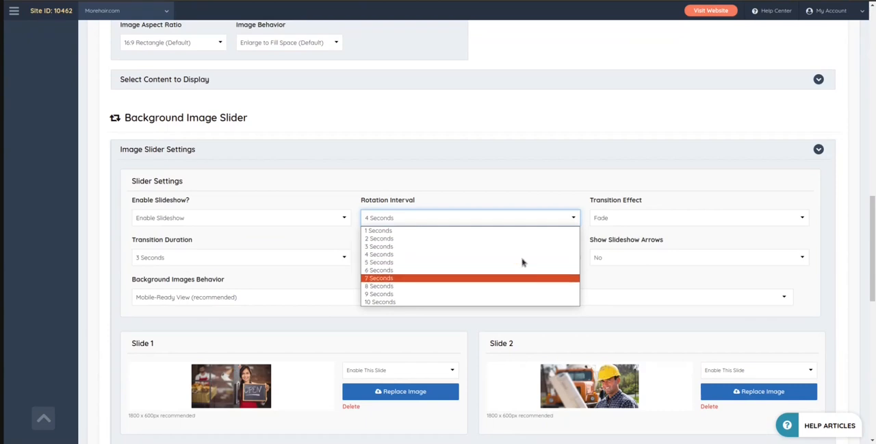
pyautogui.click(495, 168)
pyautogui.click(623, 217)
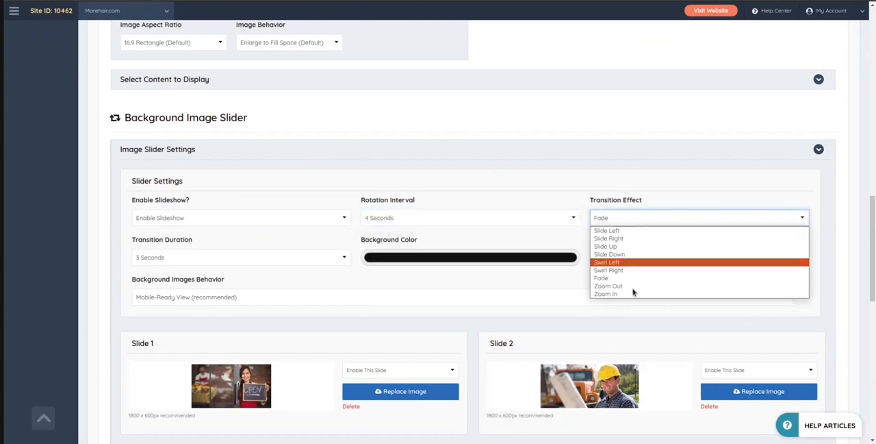
pyautogui.click(576, 170)
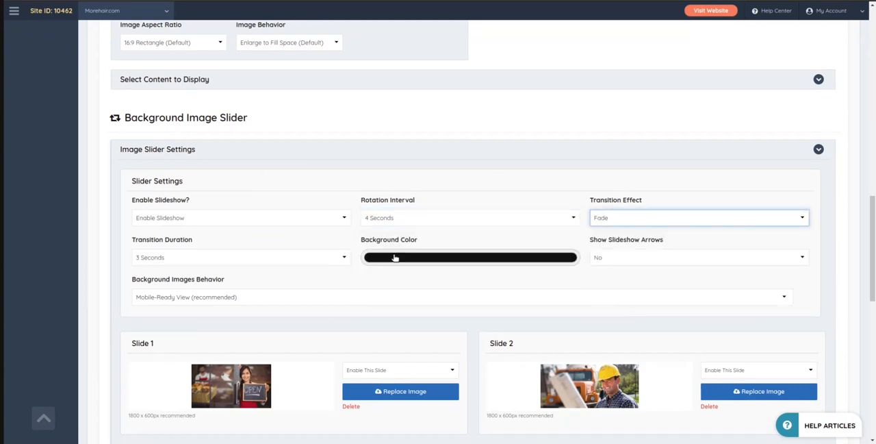
pyautogui.click(155, 258)
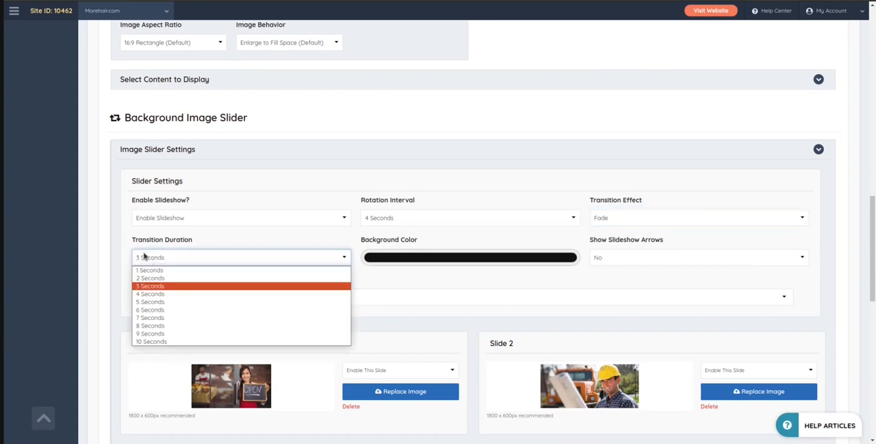
pyautogui.click(62, 254)
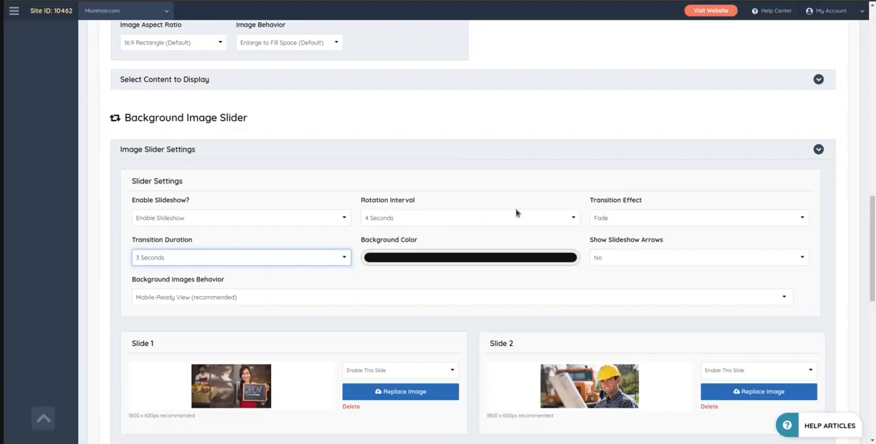
# Open the Color Sets design settings and browse the predefined color schemes
pyautogui.scroll(2, 370, 156)
pyautogui.scroll(3, 371, 155)
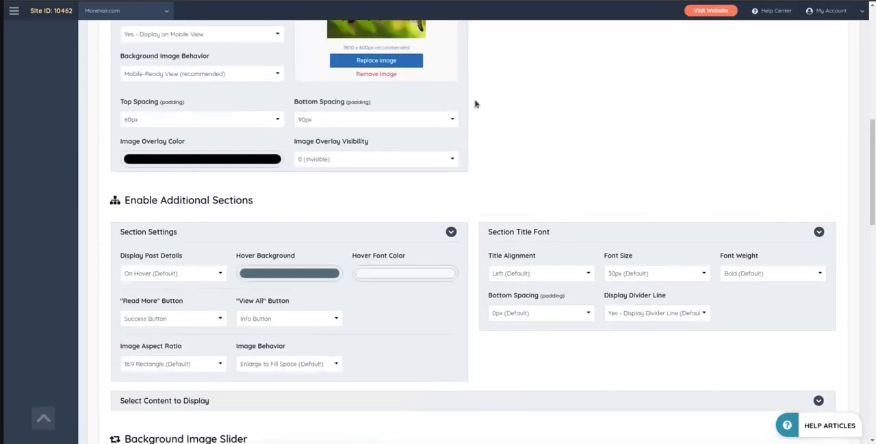
pyautogui.scroll(10, 538, 164)
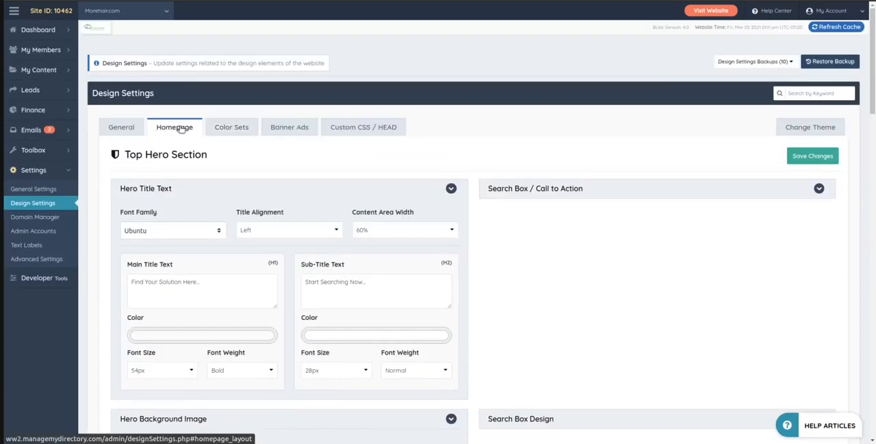
pyautogui.click(234, 131)
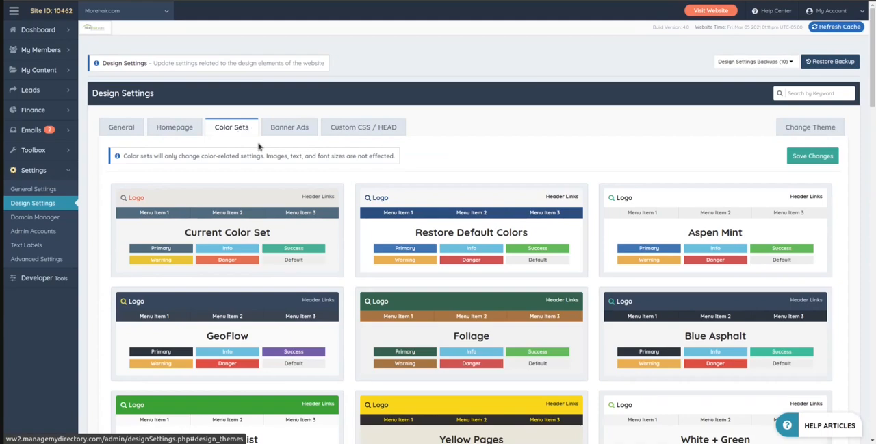
pyautogui.scroll(-3, 258, 145)
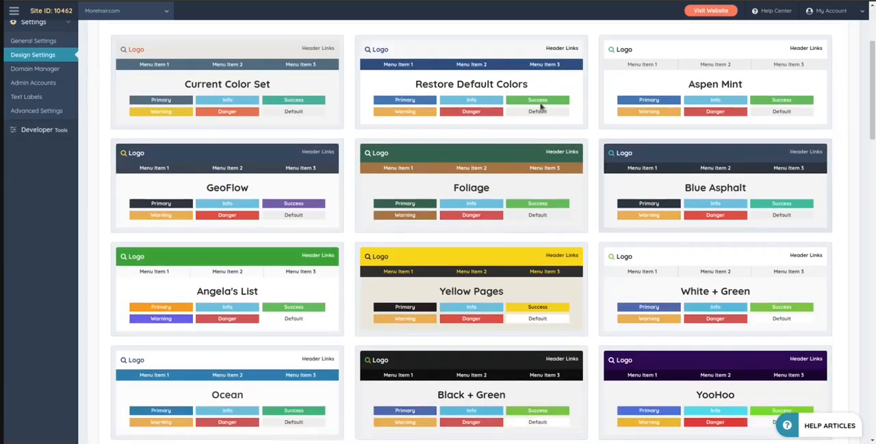
pyautogui.scroll(-2, 694, 357)
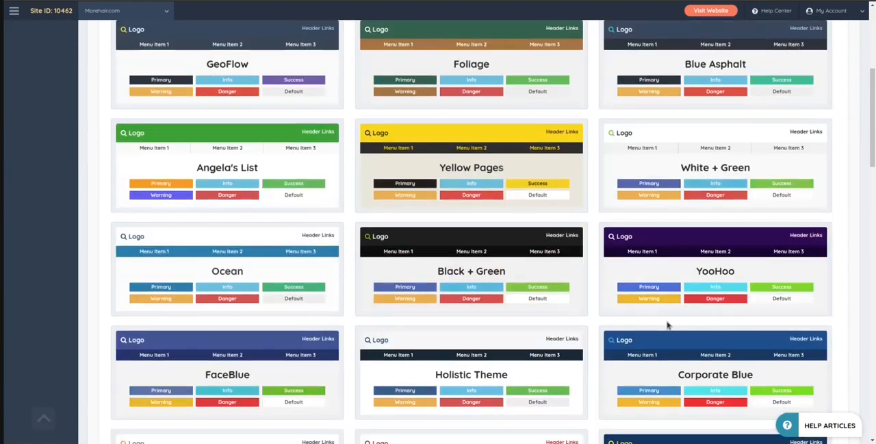
pyautogui.scroll(-1, 666, 326)
pyautogui.scroll(1, 396, 129)
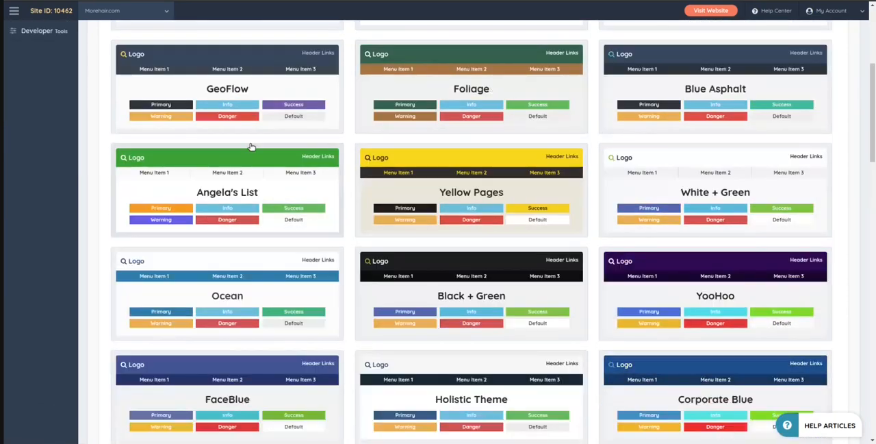
pyautogui.scroll(1, 460, 172)
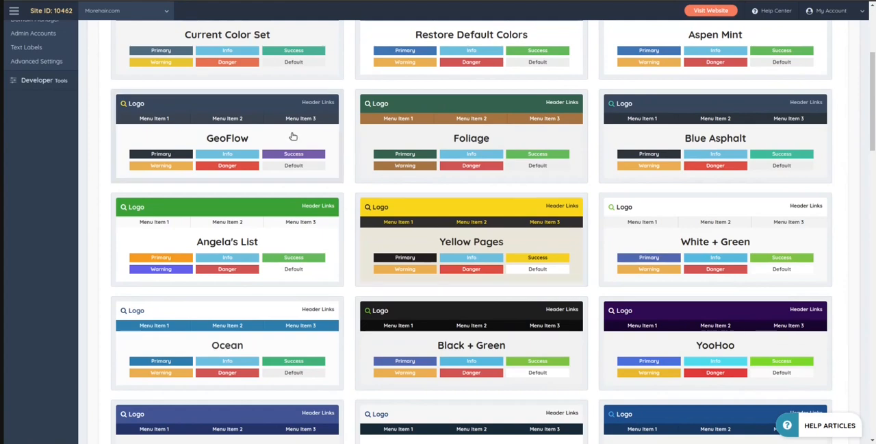
pyautogui.scroll(4, 294, 136)
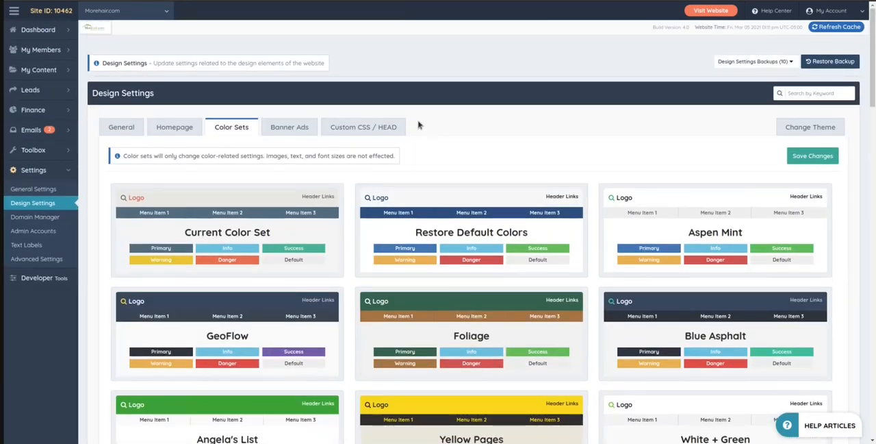
# Browse the predefined color schemes and look over the Homepage design settings
pyautogui.scroll(-3, 445, 151)
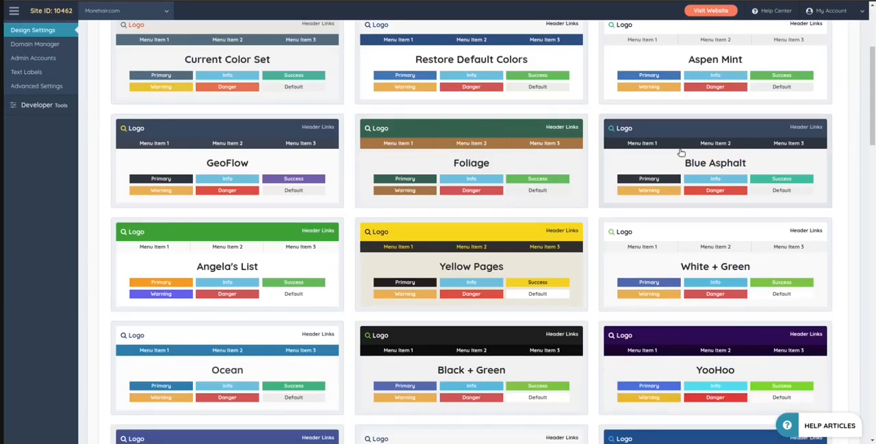
pyautogui.scroll(-3, 596, 361)
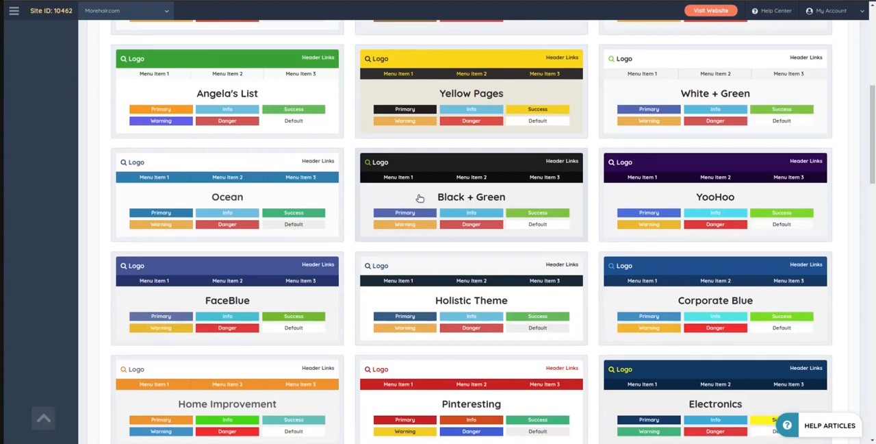
pyautogui.scroll(6, 420, 198)
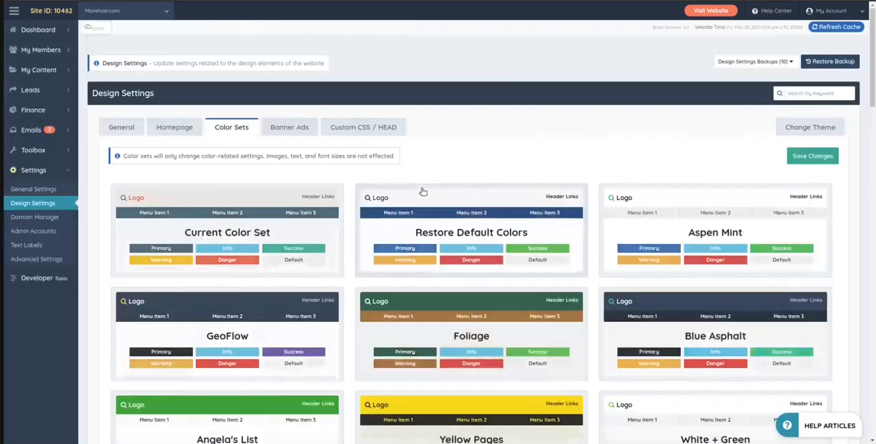
pyautogui.click(179, 130)
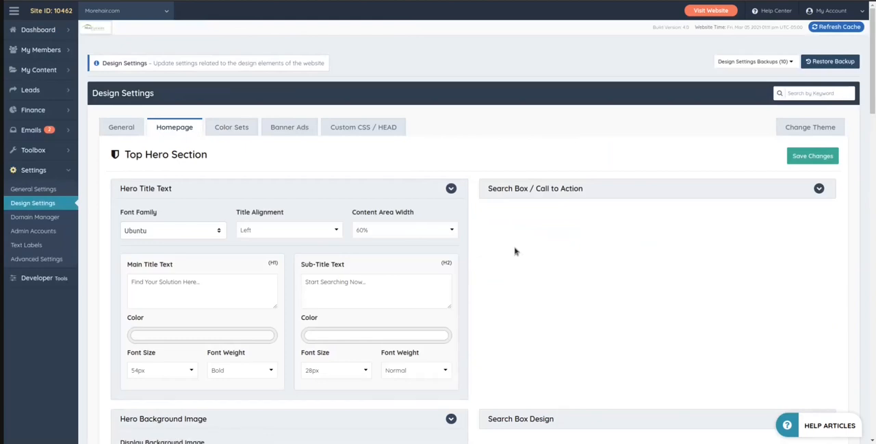
pyautogui.scroll(-2, 518, 251)
pyautogui.scroll(2, 541, 264)
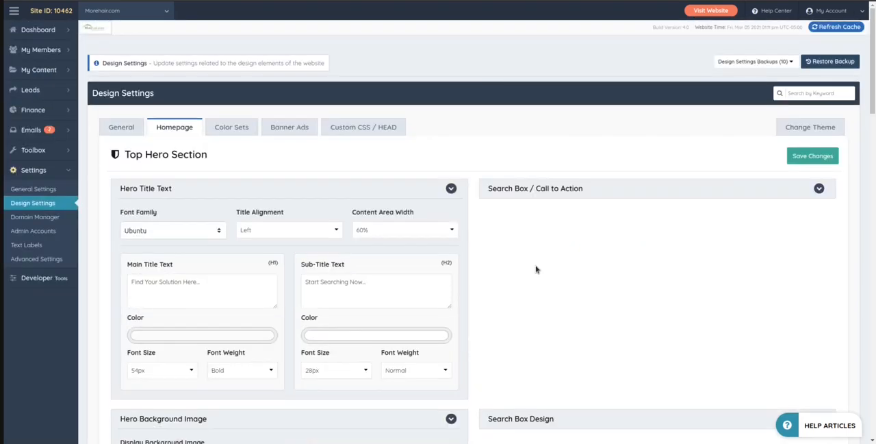
# Return to the Color Sets design settings and look through the available color schemes again
pyautogui.click(231, 126)
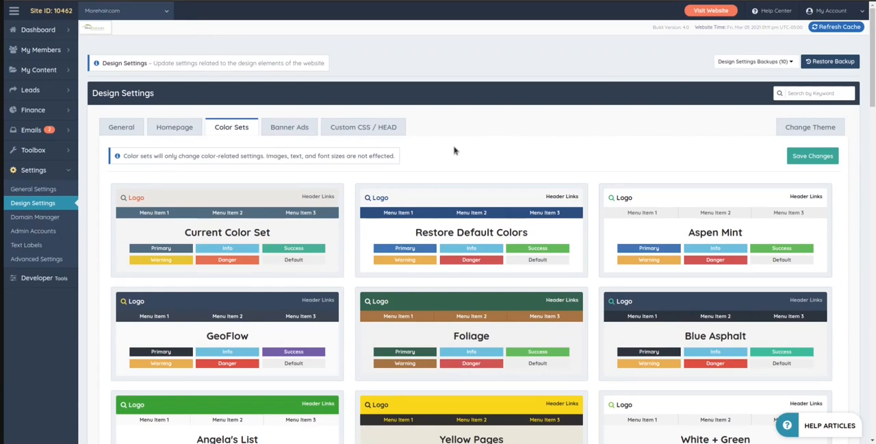
pyautogui.rightClick(454, 150)
pyautogui.click(439, 156)
pyautogui.scroll(-2, 483, 151)
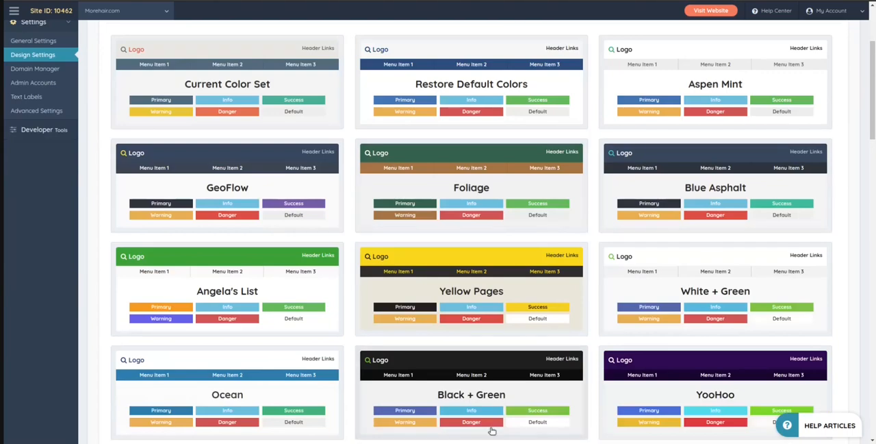
pyautogui.scroll(-2, 550, 189)
pyautogui.scroll(4, 433, 273)
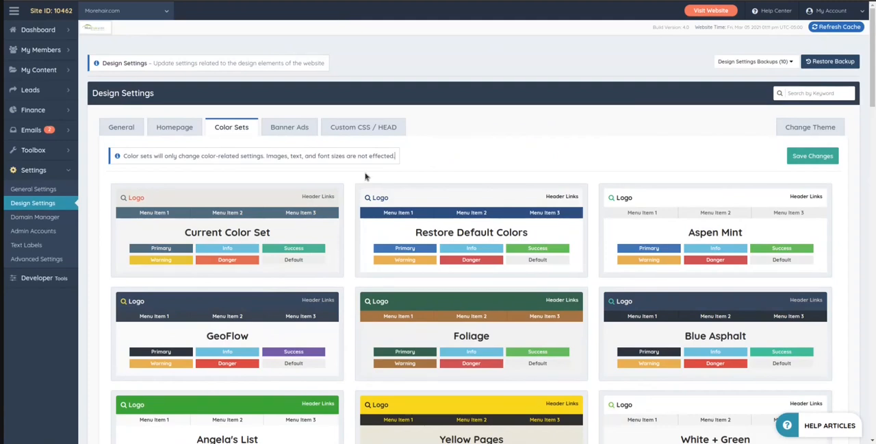
# Open the Banner Ads design settings and view the Sidebar Banner Ad options
pyautogui.click(290, 129)
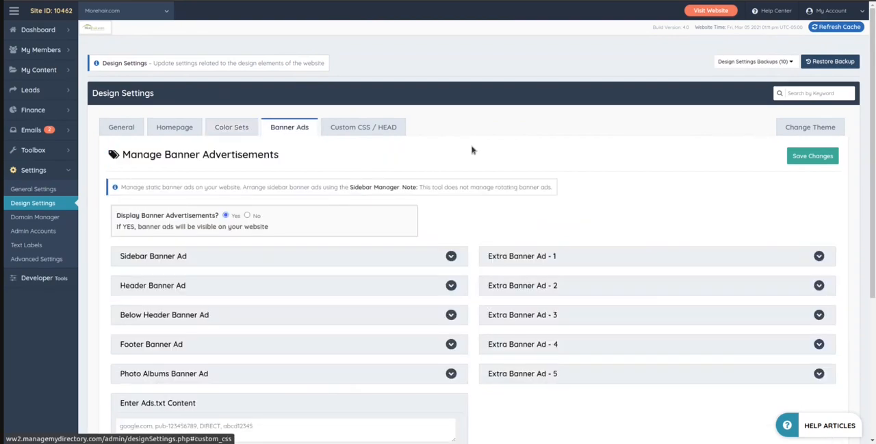
pyautogui.scroll(-3, 471, 149)
pyautogui.click(222, 165)
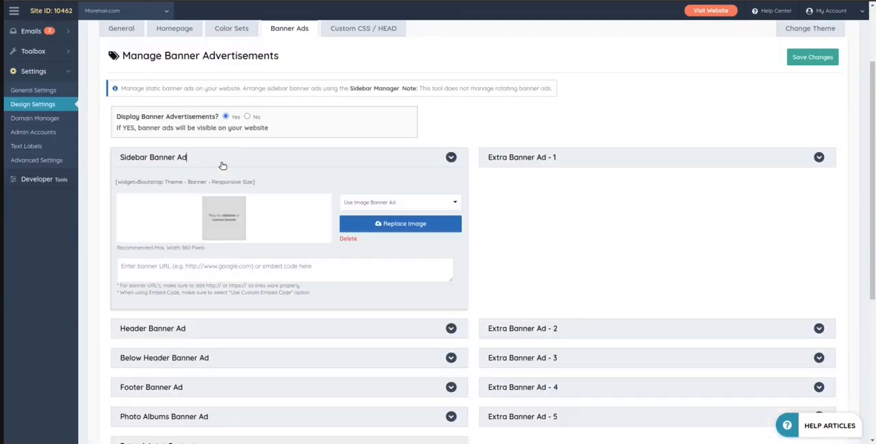
pyautogui.click(222, 165)
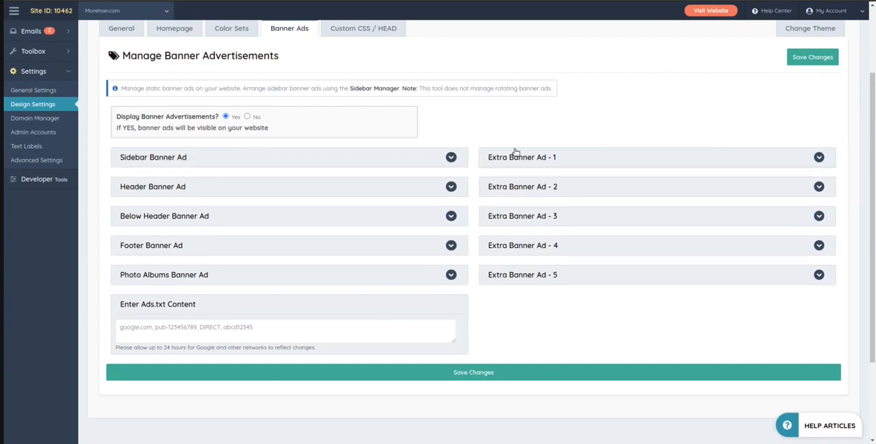
# Expand the Header Banner Ad options and look over its banner URL or embed code field and the Ads.txt content field
pyautogui.click(203, 188)
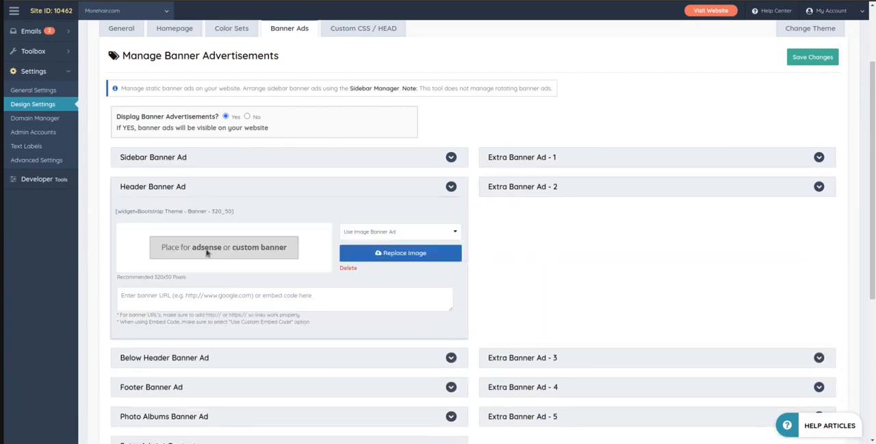
pyautogui.scroll(-3, 334, 205)
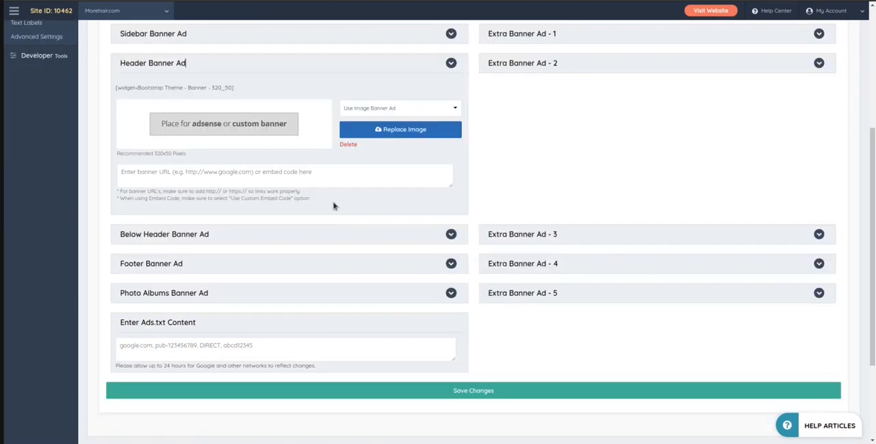
pyautogui.click(346, 181)
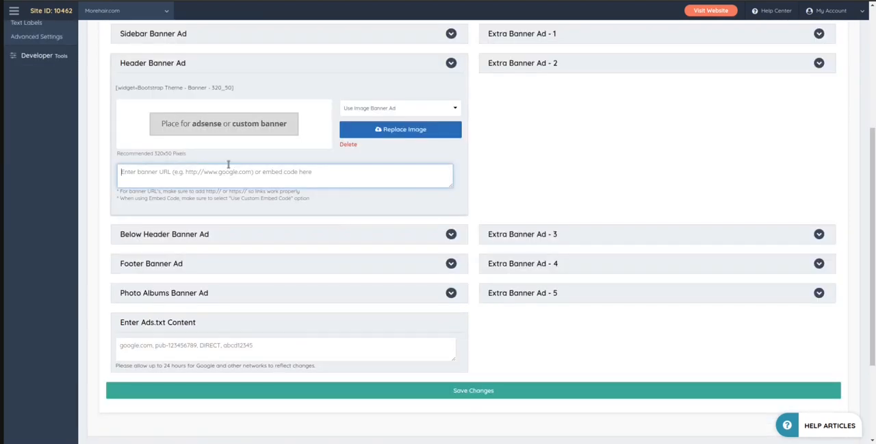
pyautogui.scroll(-3, 190, 163)
pyautogui.click(141, 213)
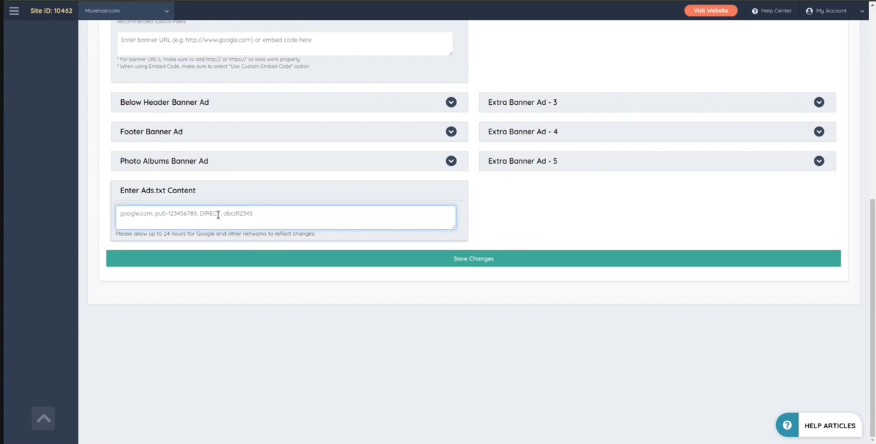
pyautogui.scroll(10, 220, 215)
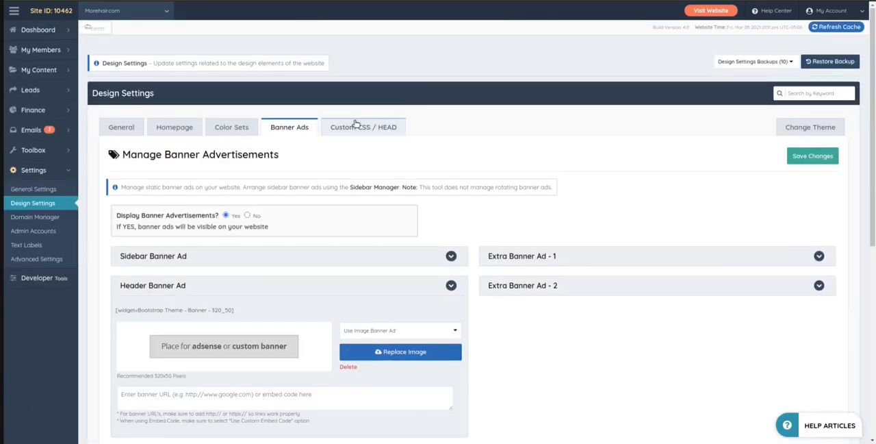
# Open the Custom CSS / HEAD design settings and examine the Additional CSS code area
pyautogui.click(355, 126)
pyautogui.scroll(-3, 538, 116)
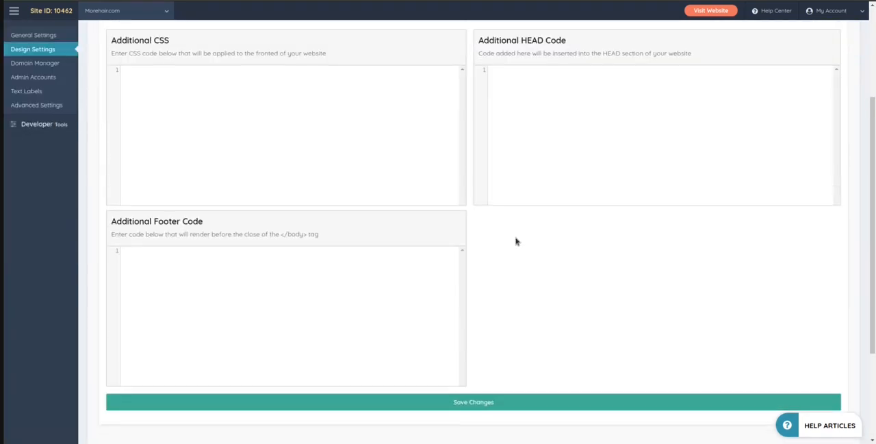
pyautogui.scroll(2, 207, 218)
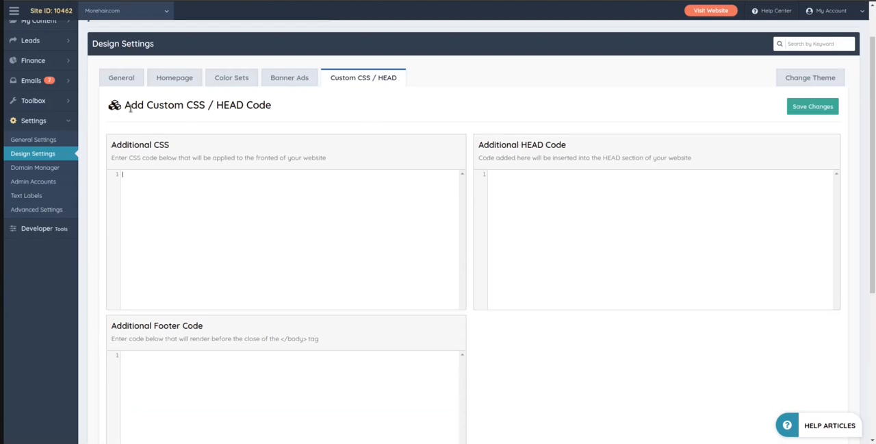
pyautogui.moveTo(125, 100); pyautogui.dragTo(221, 119)
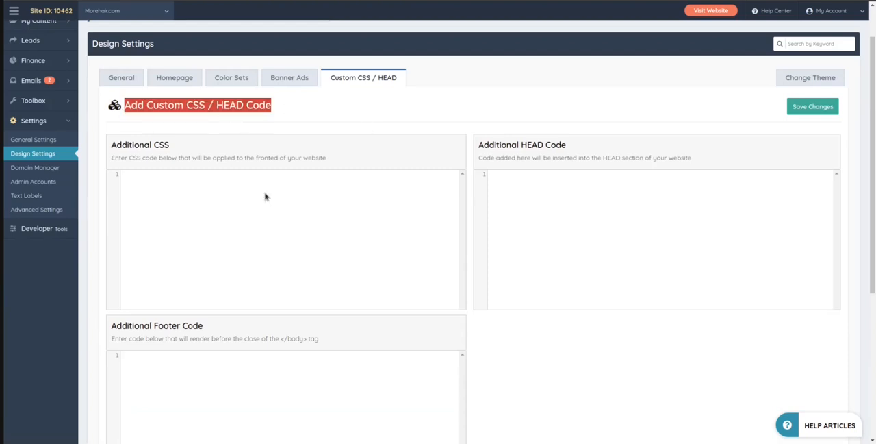
pyautogui.click(232, 217)
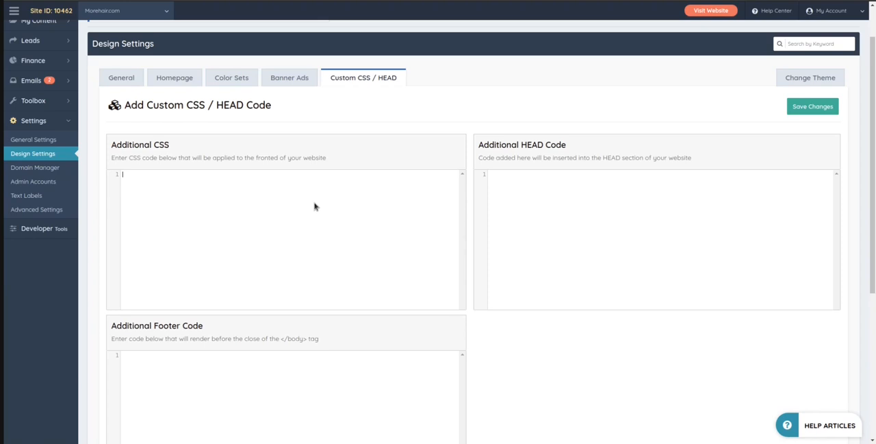
# Examine the Additional HEAD Code and Additional Footer Code areas alongside the Additional CSS area
pyautogui.click(593, 237)
pyautogui.scroll(-2, 309, 278)
pyautogui.click(310, 278)
pyautogui.scroll(2, 592, 199)
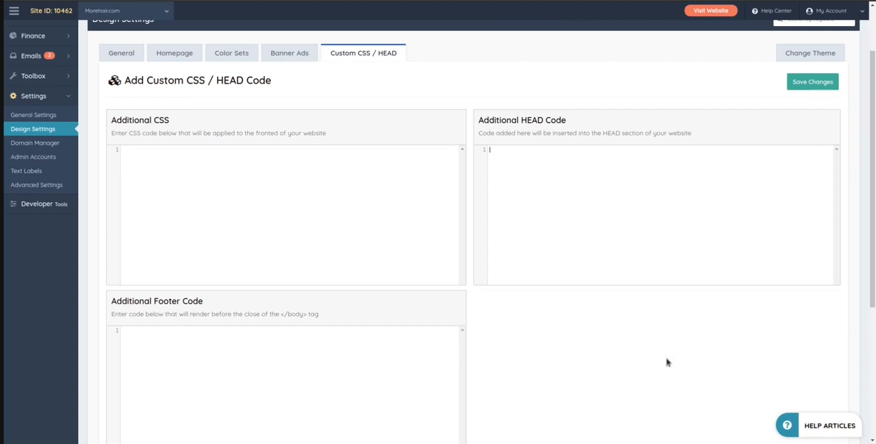
pyautogui.scroll(-1, 288, 155)
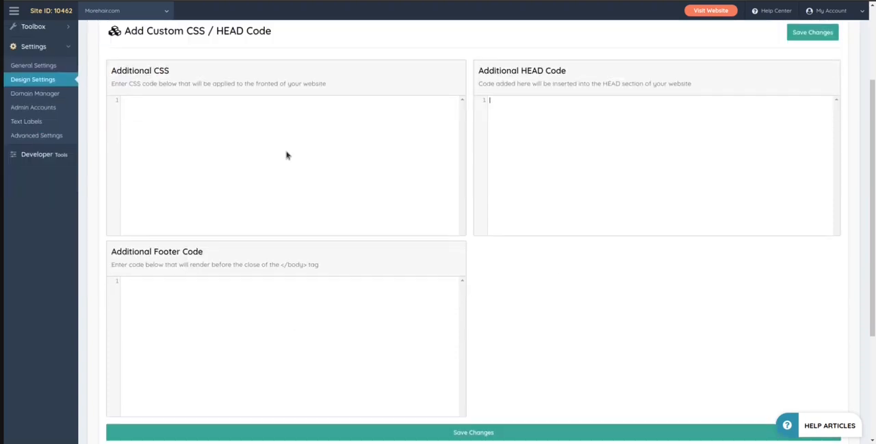
pyautogui.scroll(1, 522, 306)
pyautogui.scroll(1, 521, 306)
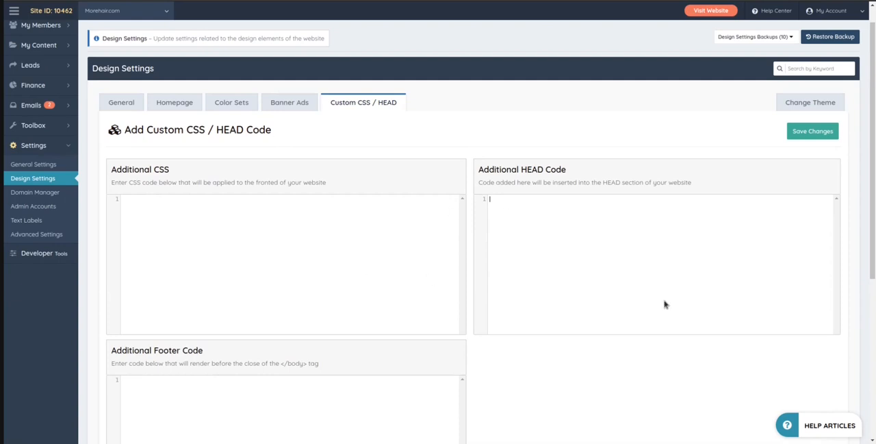
pyautogui.click(192, 251)
pyautogui.scroll(1, 352, 147)
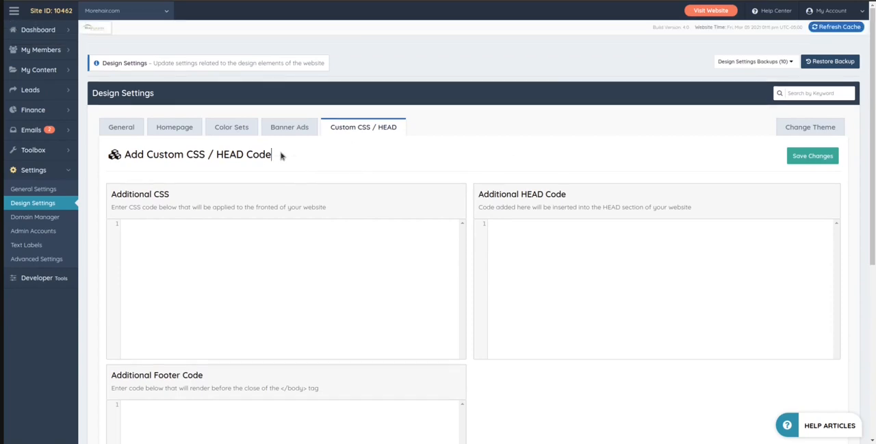
# Open the Change Theme settings and browse the pre-made homepage themes from Business Search Directory to Church Directory
pyautogui.click(810, 127)
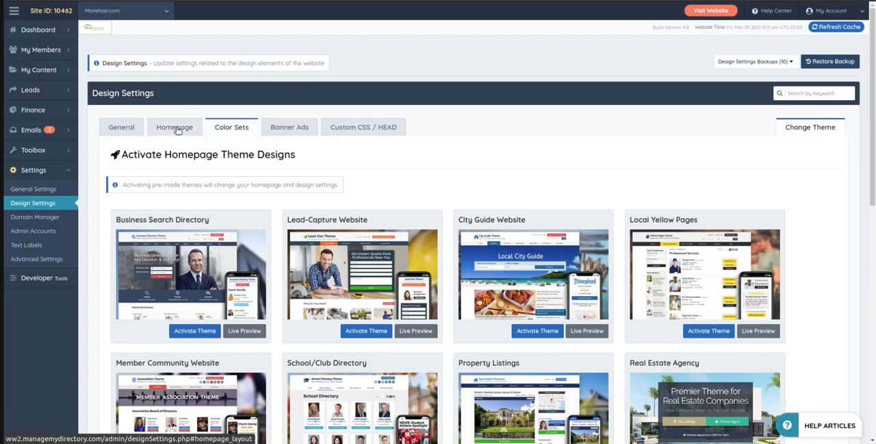
pyautogui.scroll(-2, 399, 150)
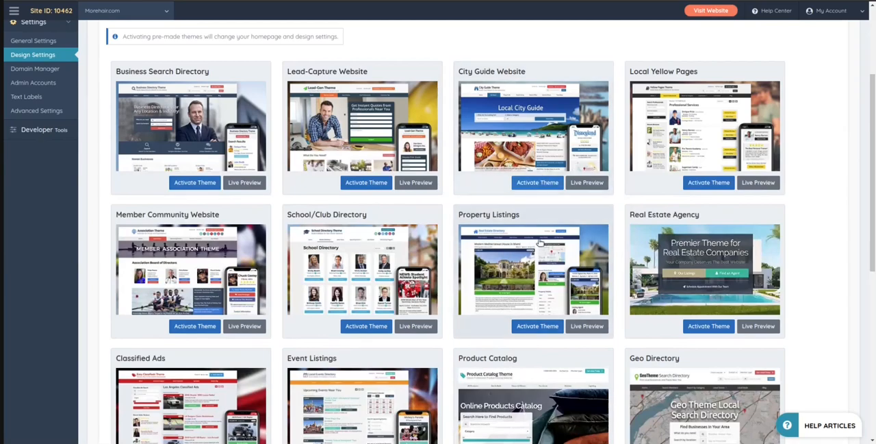
pyautogui.scroll(-3, 525, 183)
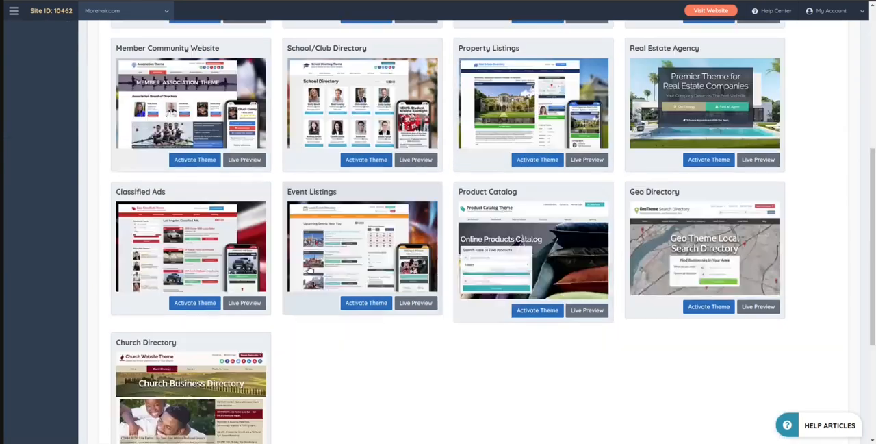
pyautogui.scroll(2, 436, 368)
pyautogui.scroll(3, 436, 368)
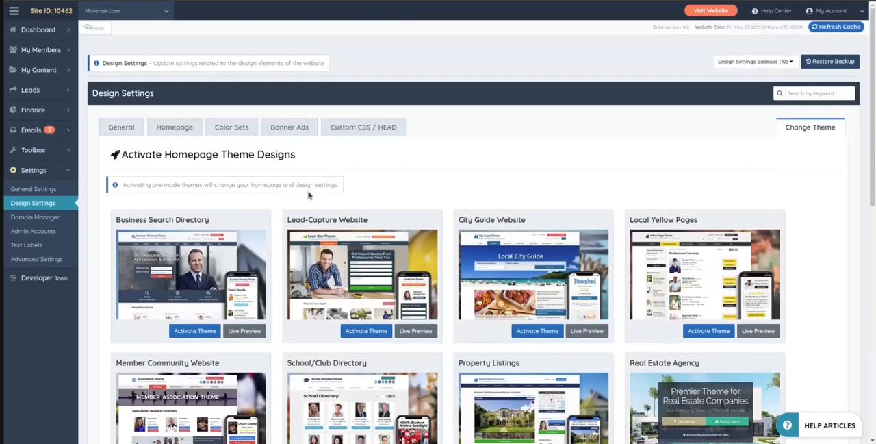
pyautogui.scroll(-2, 840, 258)
pyautogui.scroll(-4, 841, 185)
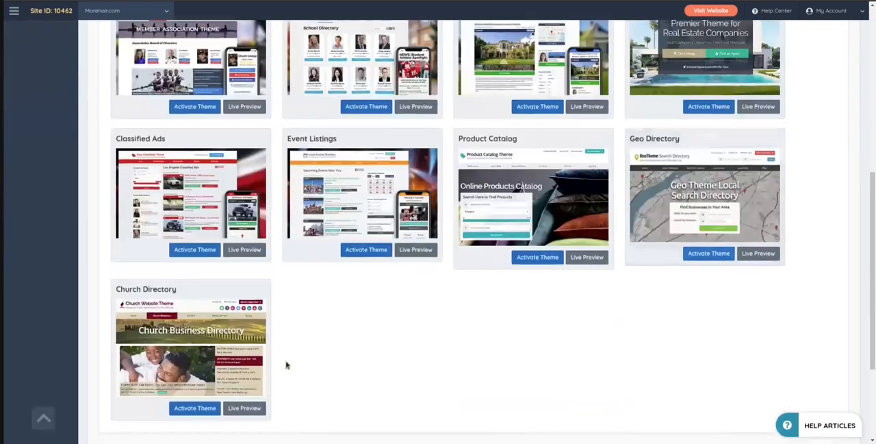
pyautogui.scroll(6, 301, 359)
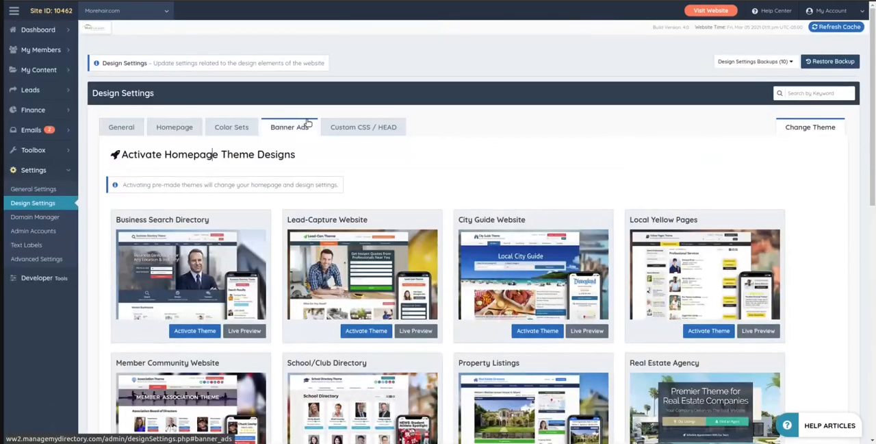
# Return to the Homepage design settings and review the Top Hero Section, including its Search Box / Call to Action options
pyautogui.click(232, 127)
pyautogui.click(157, 134)
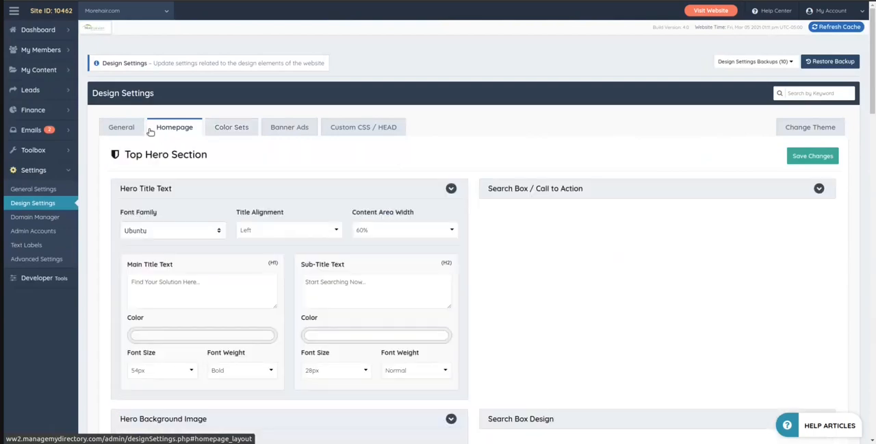
pyautogui.scroll(-1, 529, 165)
pyautogui.scroll(-1, 528, 165)
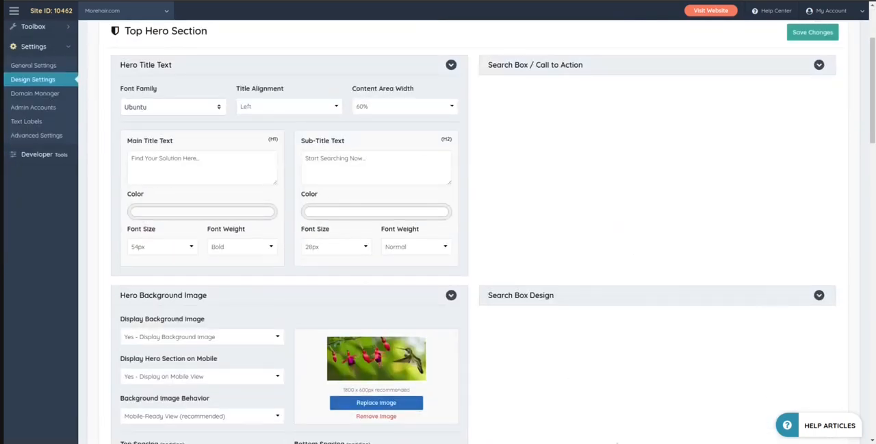
pyautogui.scroll(2, 600, 304)
pyautogui.click(558, 170)
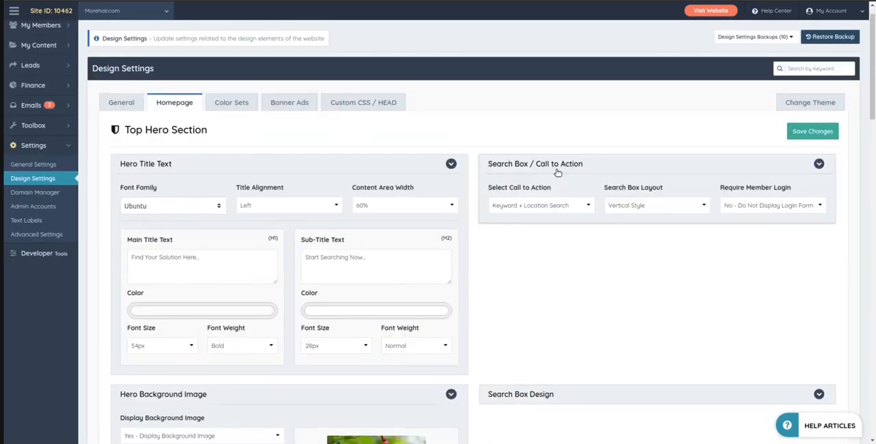
pyautogui.click(558, 170)
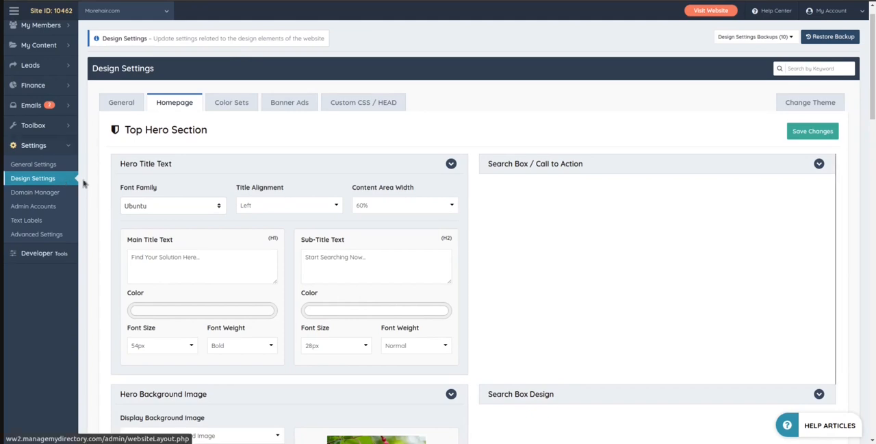
pyautogui.moveTo(124, 131); pyautogui.dragTo(212, 130)
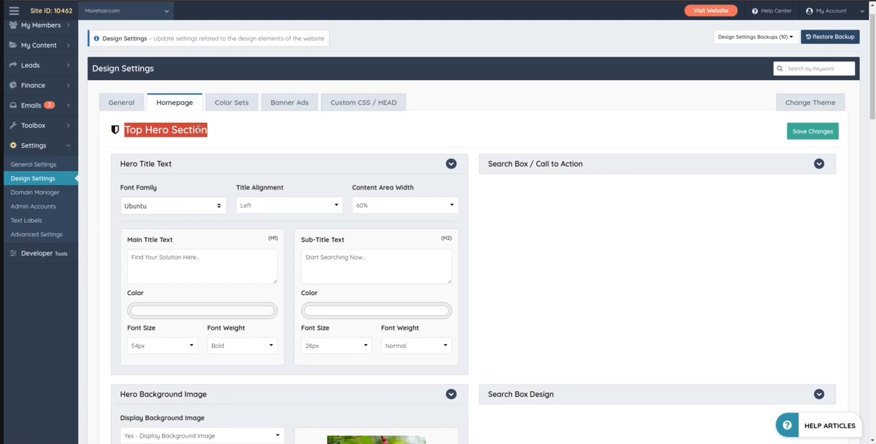
pyautogui.click(129, 130)
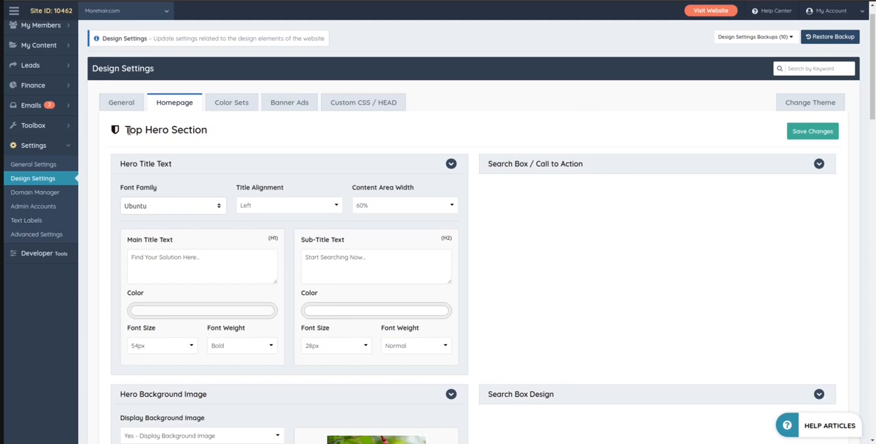
pyautogui.moveTo(126, 130); pyautogui.dragTo(207, 130)
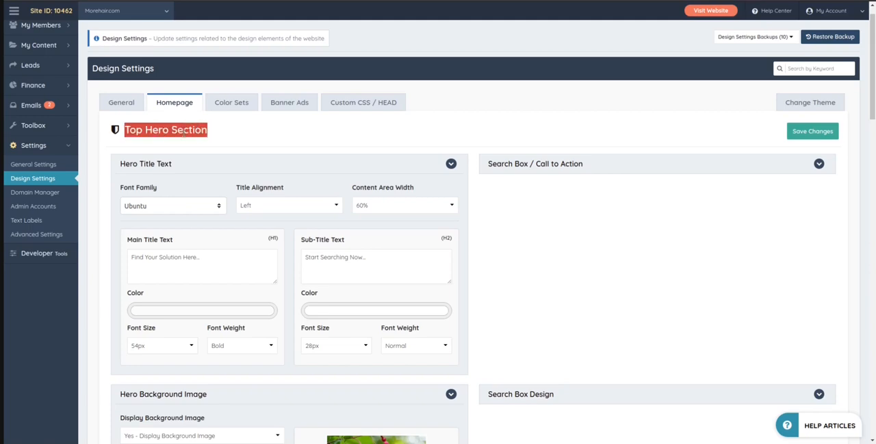
pyautogui.press('Left')
pyautogui.press('Right')
pyautogui.press('Left')
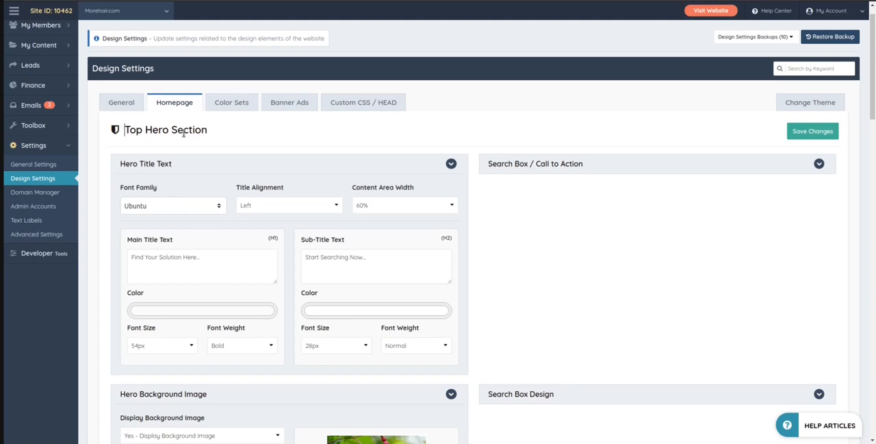
pyautogui.click(182, 132)
pyautogui.moveTo(128, 128); pyautogui.dragTo(237, 132)
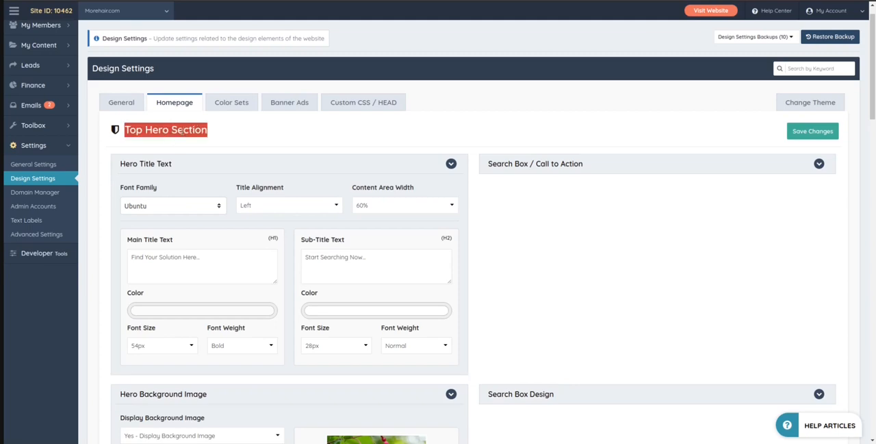
pyautogui.click(183, 130)
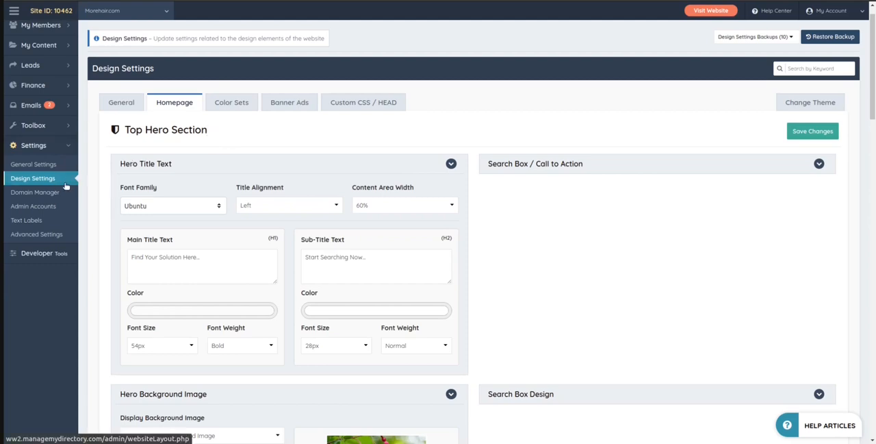
pyautogui.moveTo(38, 73)
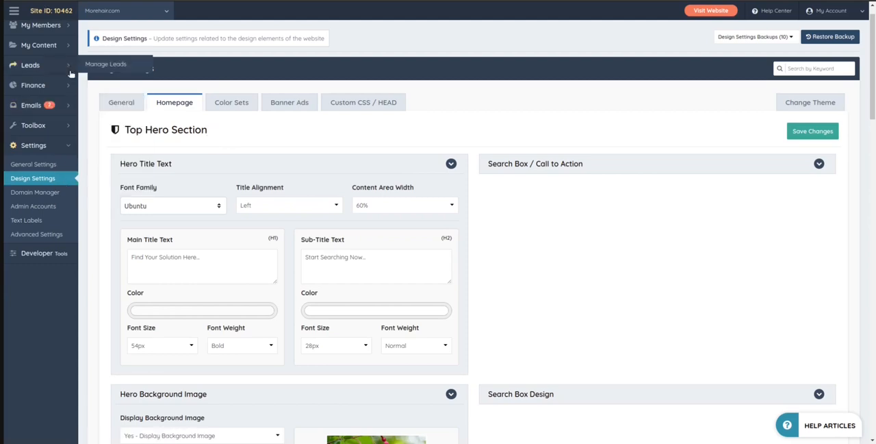